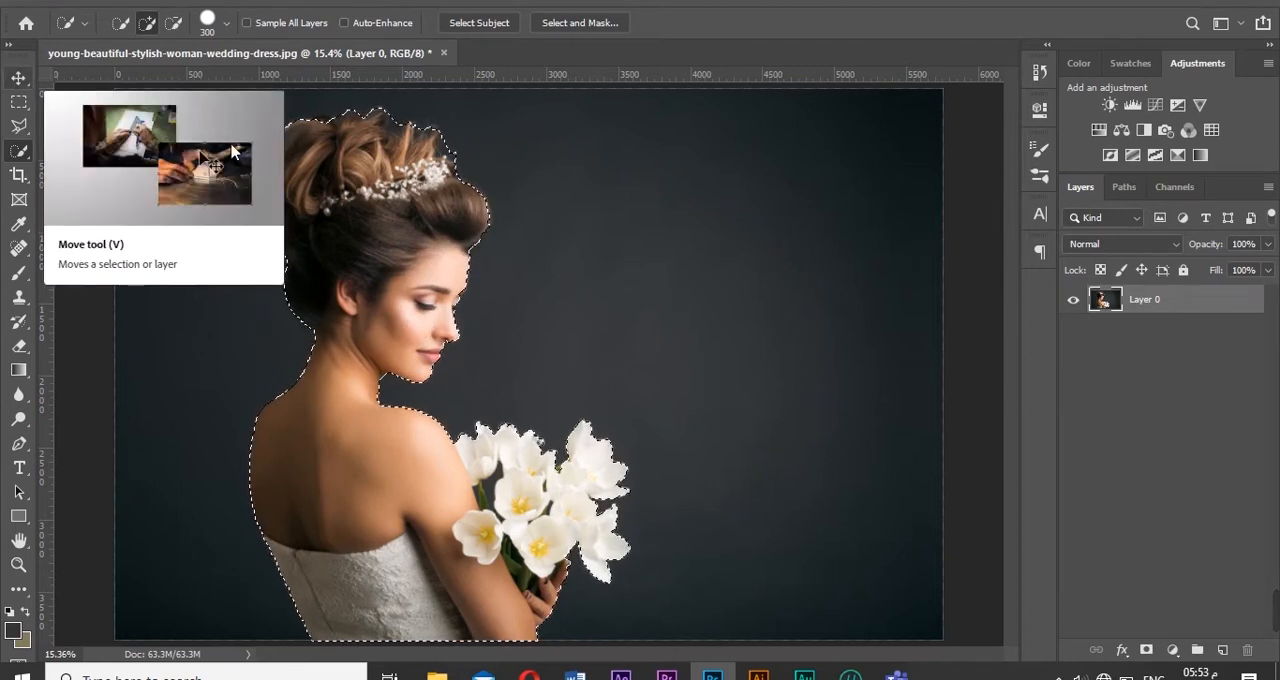
- Subtract the dark background gap between the arm and the flower stems from the selection using the Magic Wand with tolerance 32
mouse_move(918, 622)
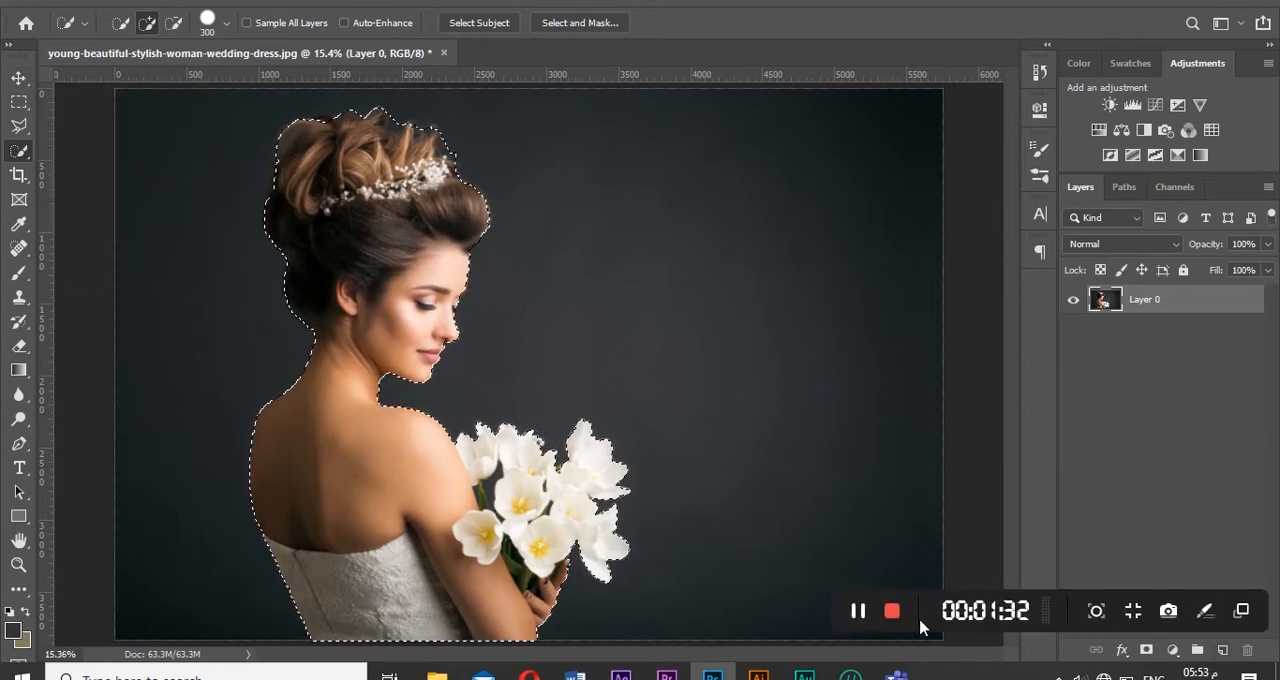
left_click(19, 565)
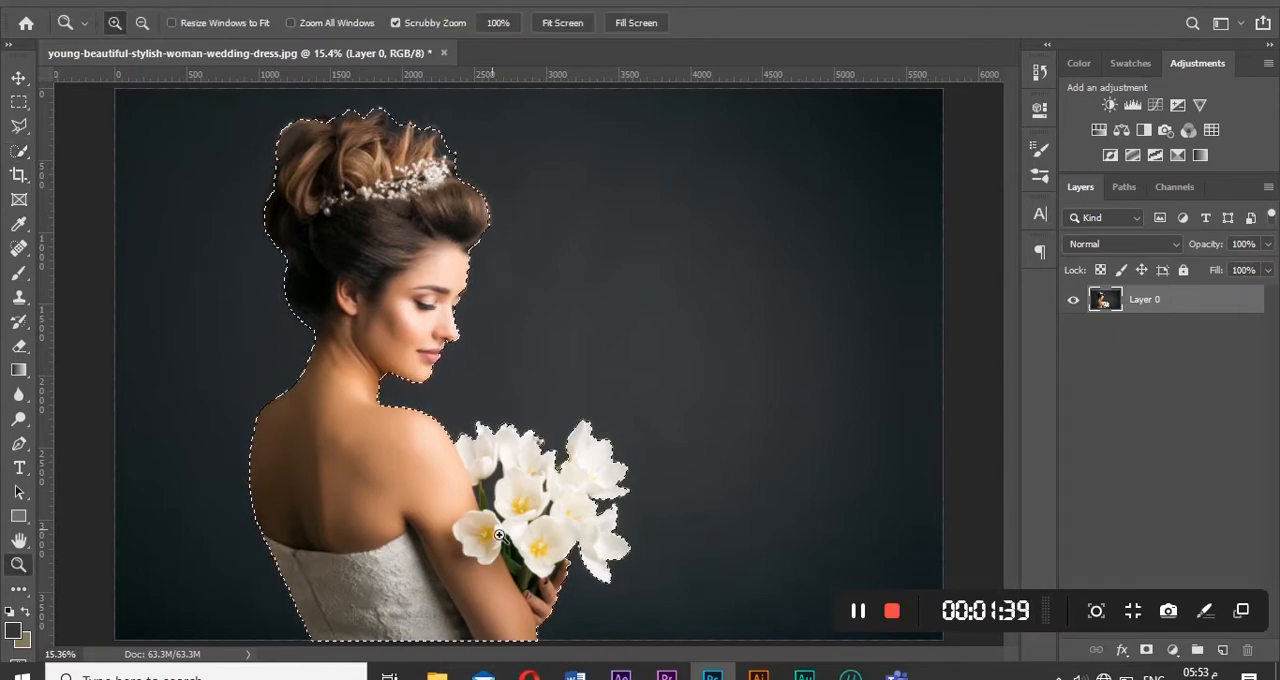
left_click(540, 500)
left_click(540, 500)
left_click(540, 500)
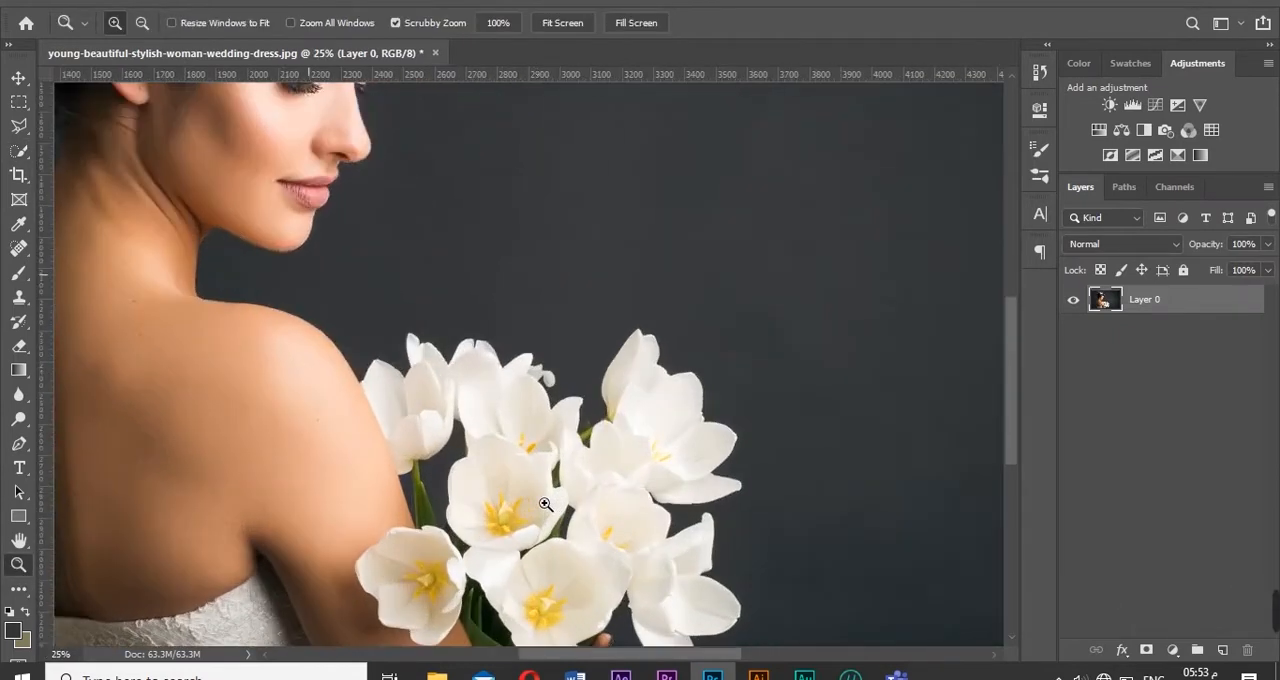
left_click(19, 150)
right_click(19, 150)
left_click(107, 169)
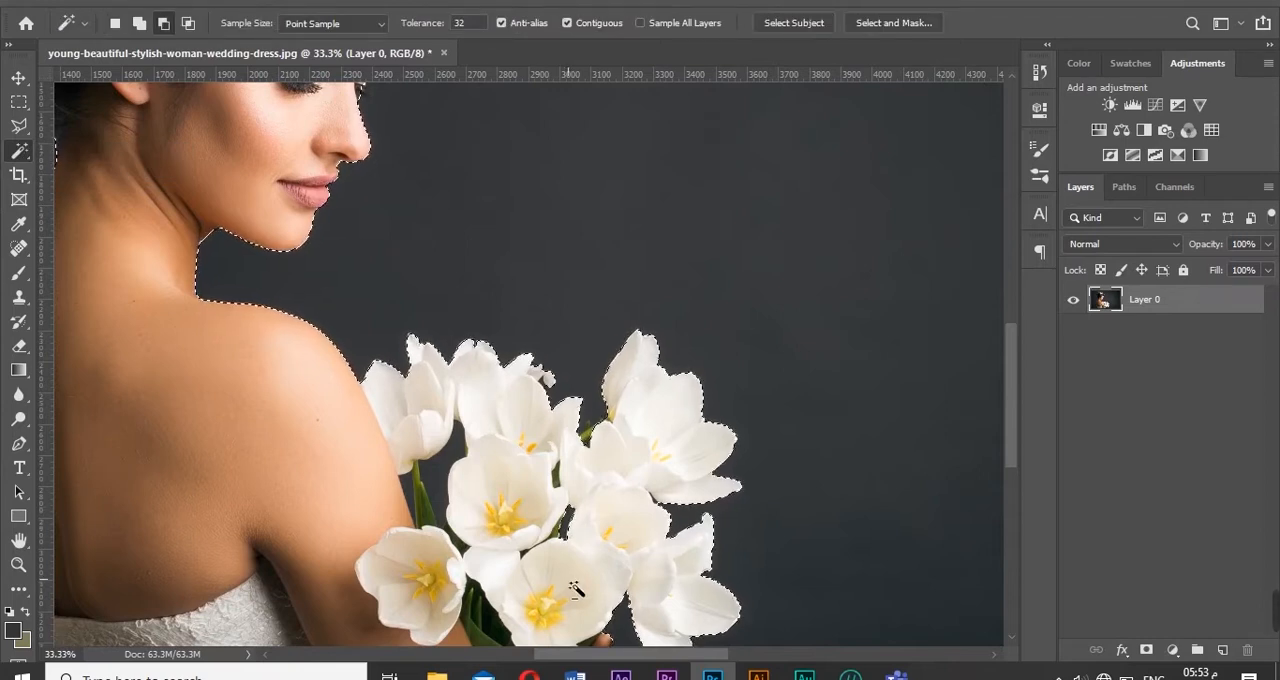
left_click(438, 485, "alt")
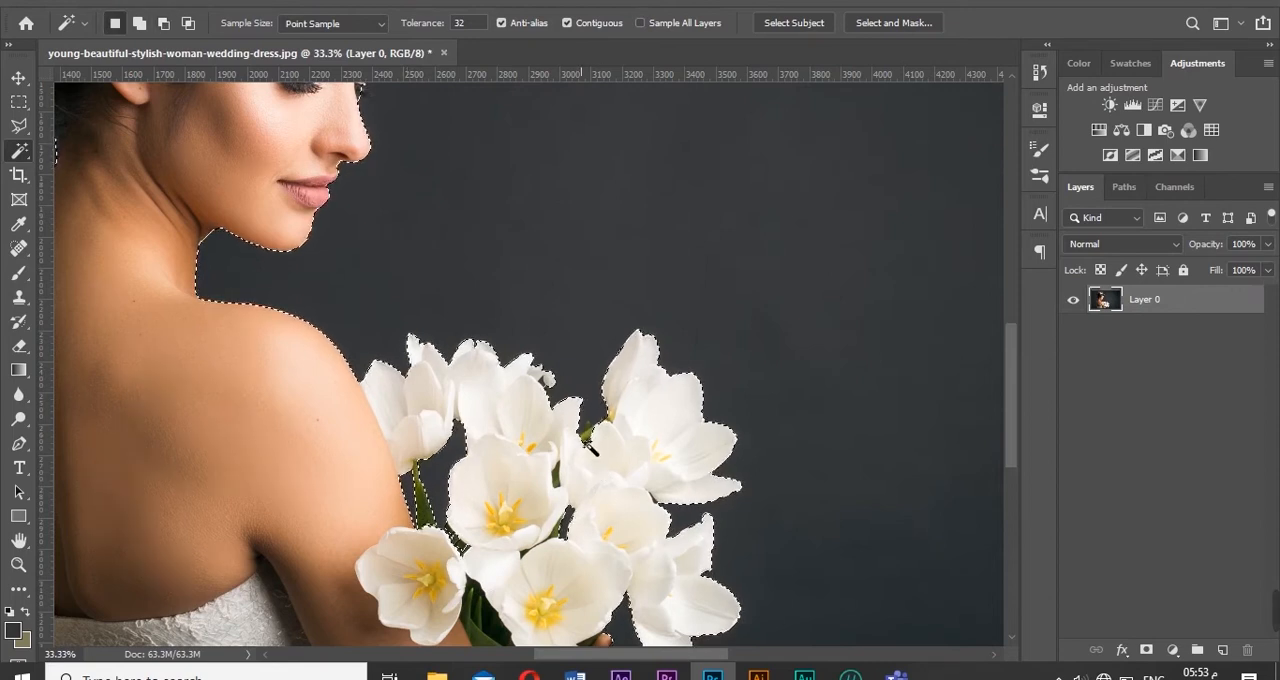
- Switch to the Quick Selection tool over the bouquet and reduce its brush size to 60
right_click(19, 152)
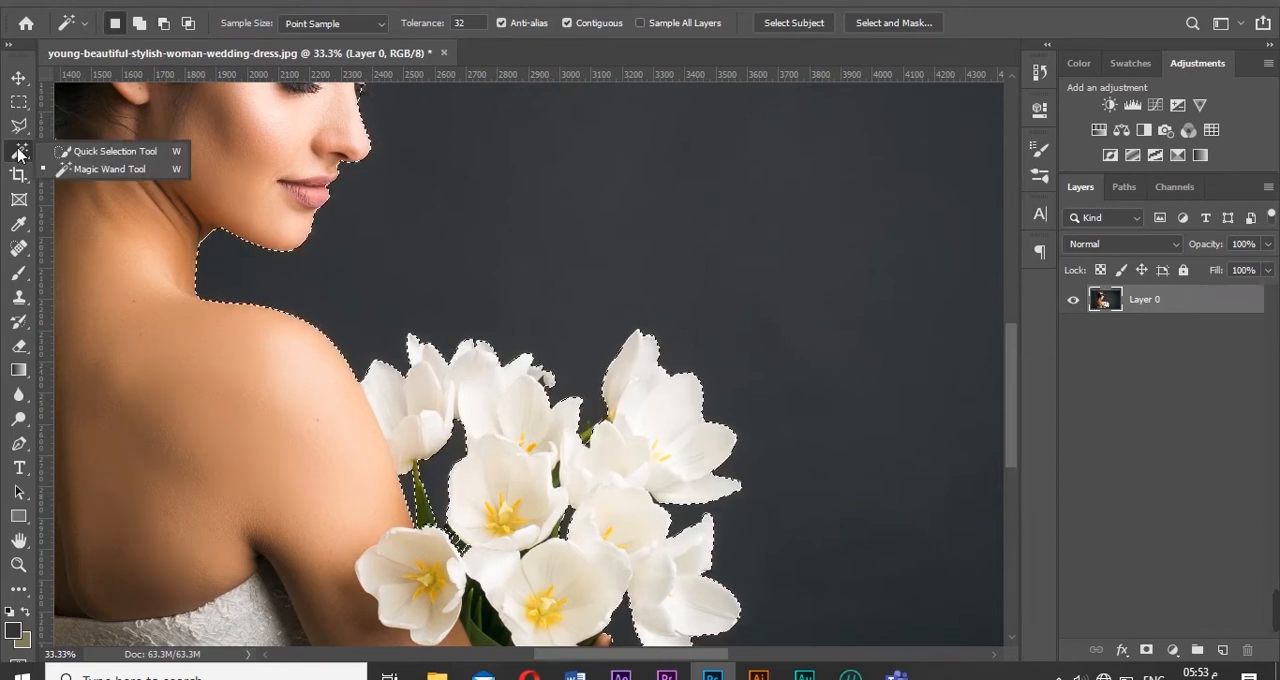
left_click(95, 151)
left_click_drag(1012, 386, 1028, 441)
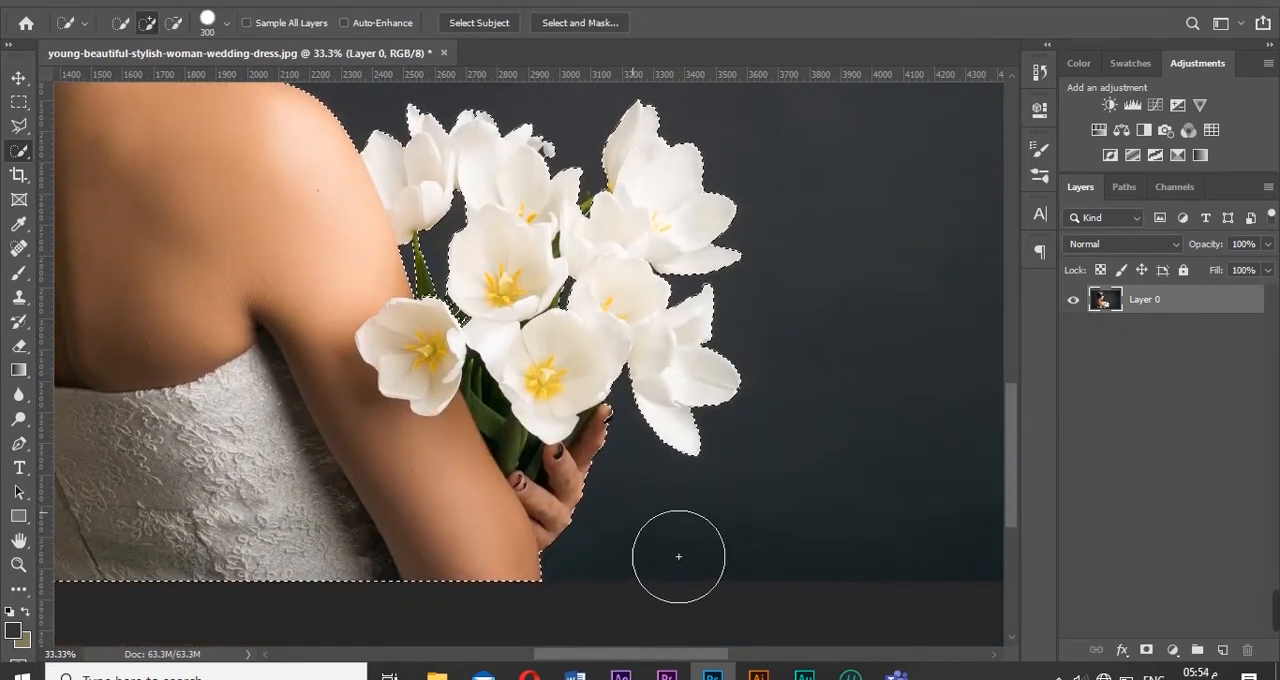
key("bracketleft")
key("bracketleft")
key("bracketleft")
key("bracketleft")
key("bracketleft")
key("bracketleft")
key("bracketleft")
key("bracketleft")
key("bracketleft")
key("bracketleft")
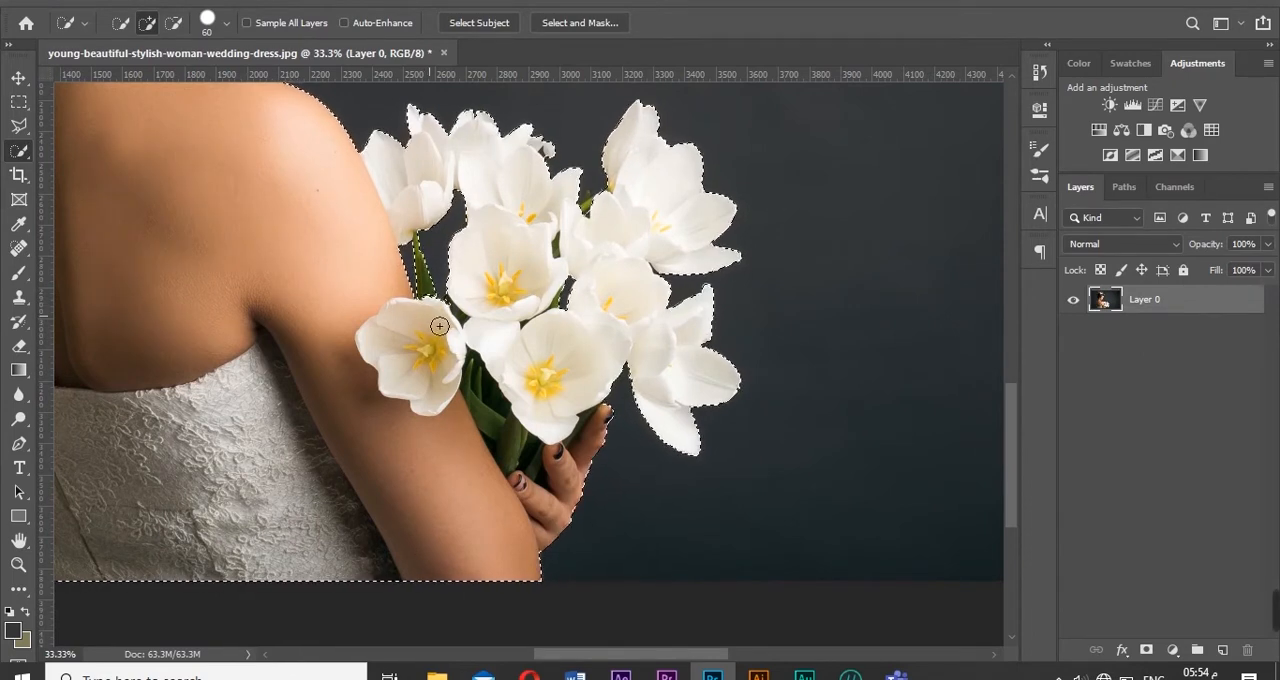
left_click(250, 2)
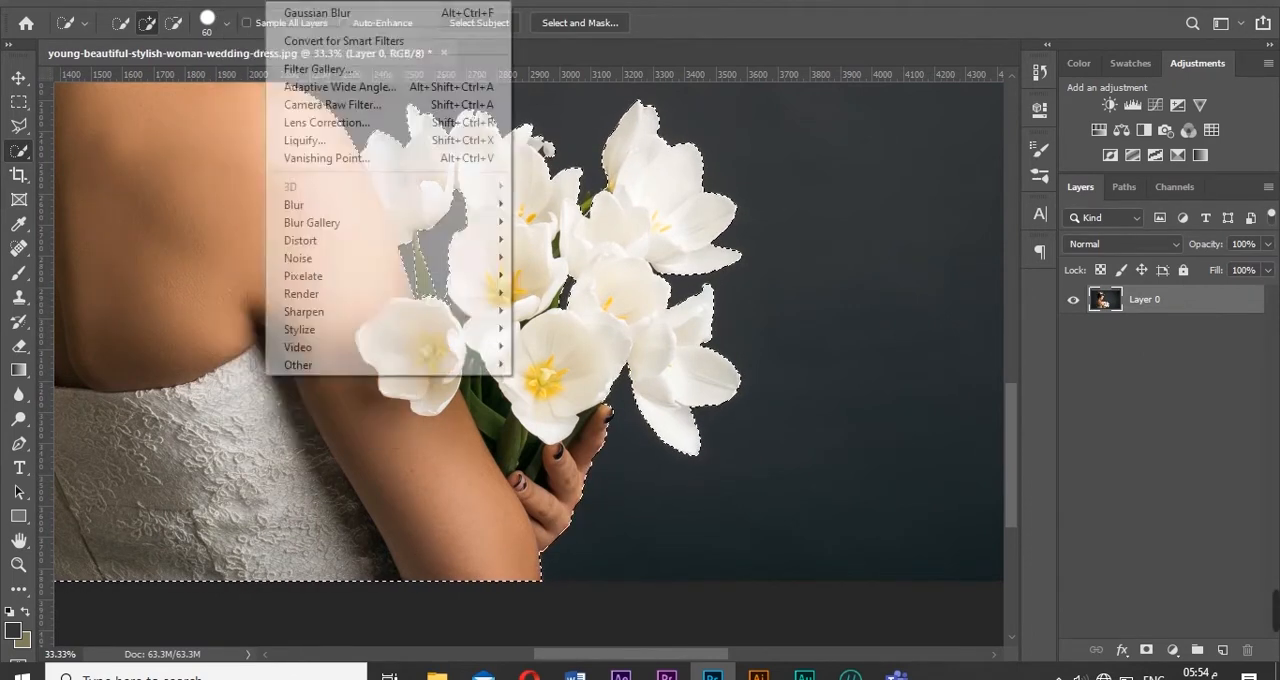
mouse_move(235, 2)
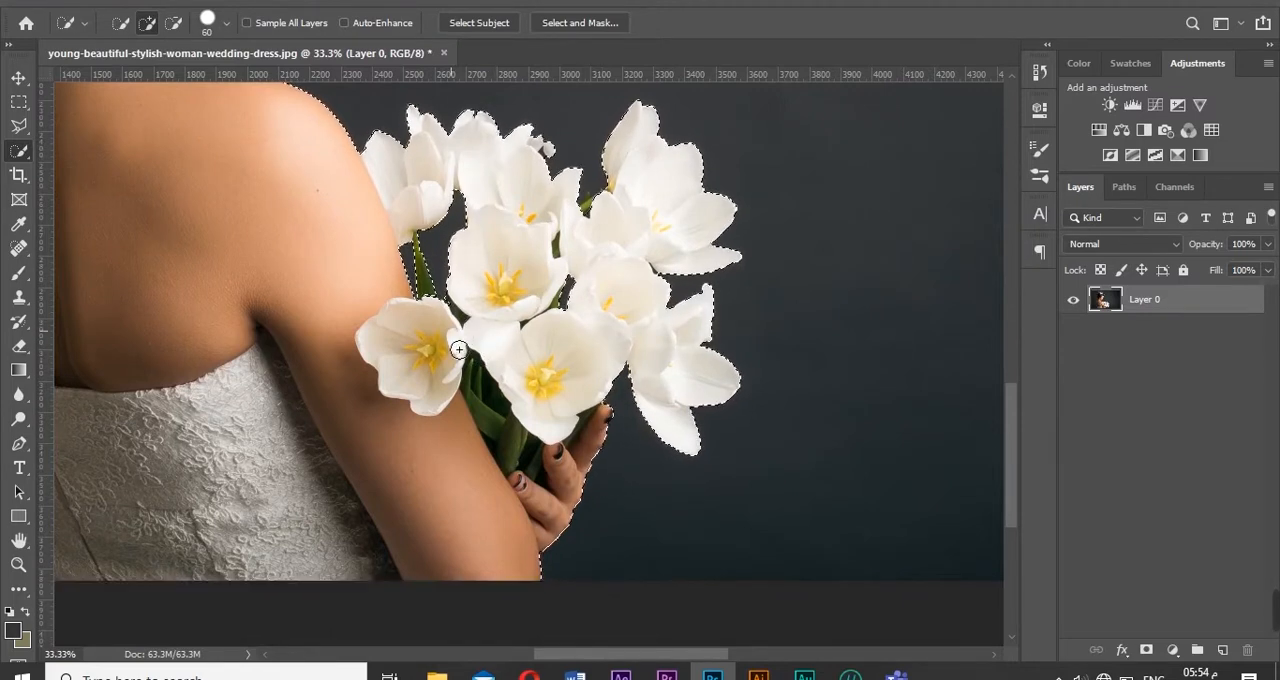
left_click_drag(437, 314, 439, 326)
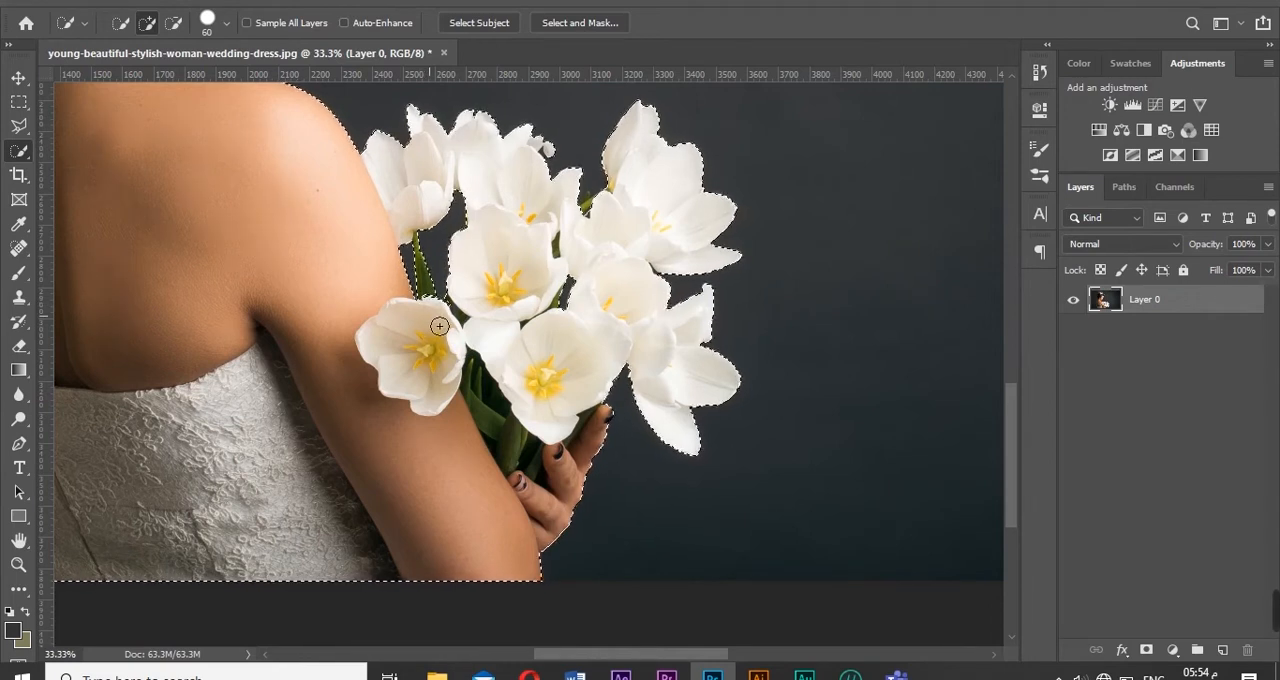
- Open the woman-and-bouquet selection in the Select and Mask workspace
left_click(250, 1)
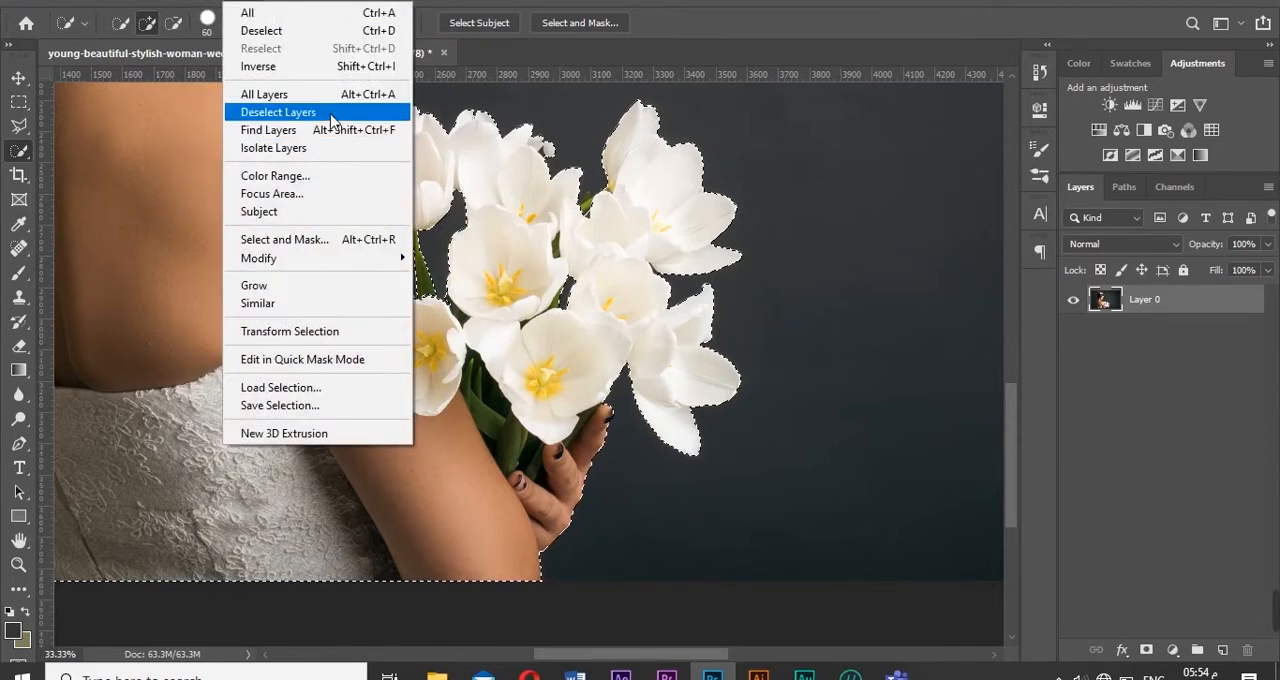
left_click(440, 1)
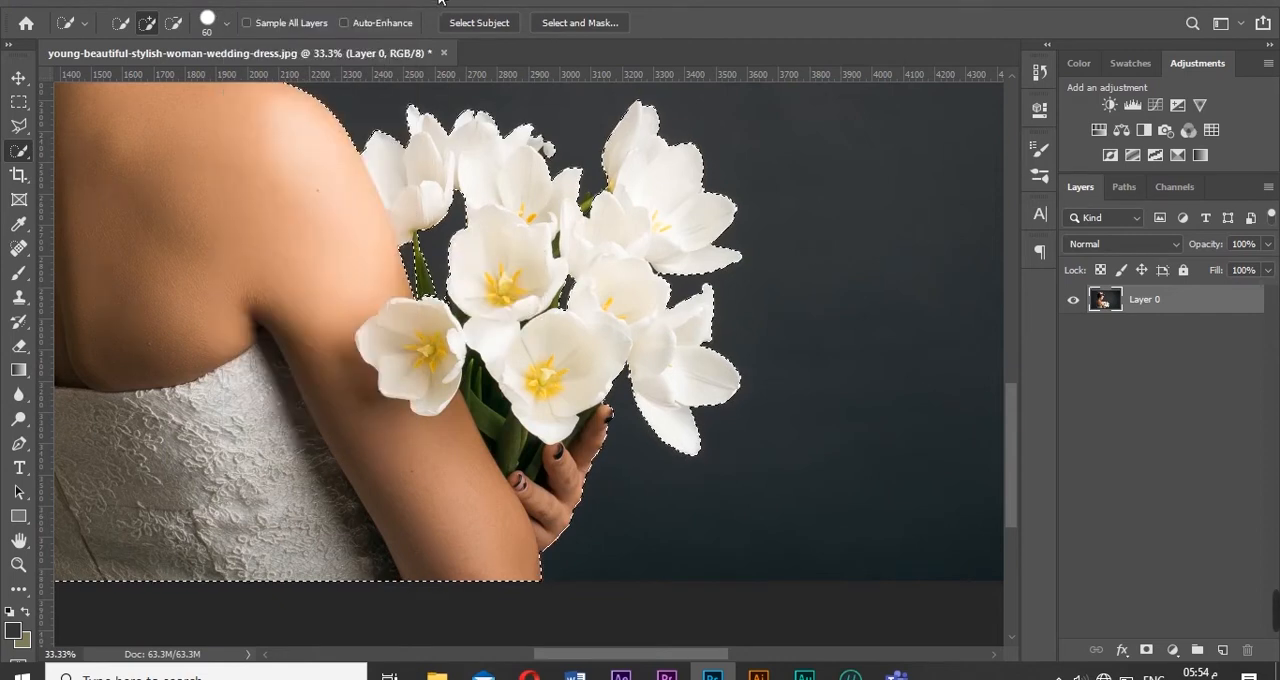
left_click(281, 2)
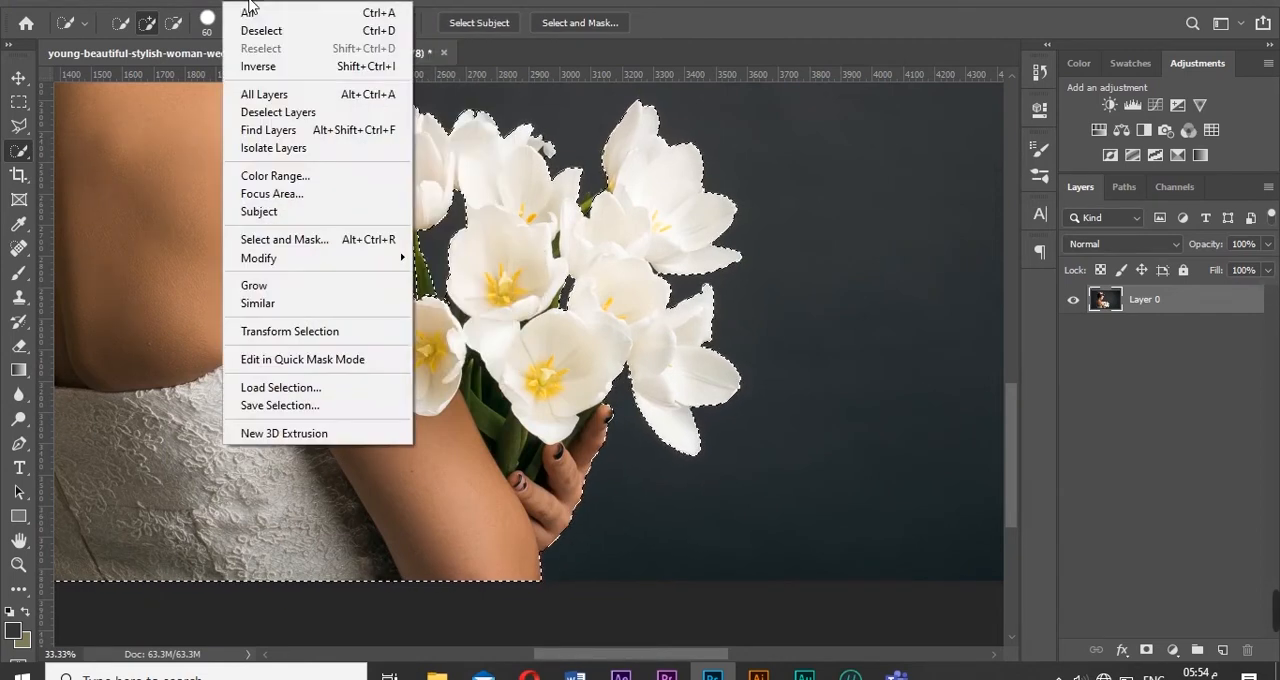
left_click(270, 2)
left_click(271, 2)
mouse_move(247, 5)
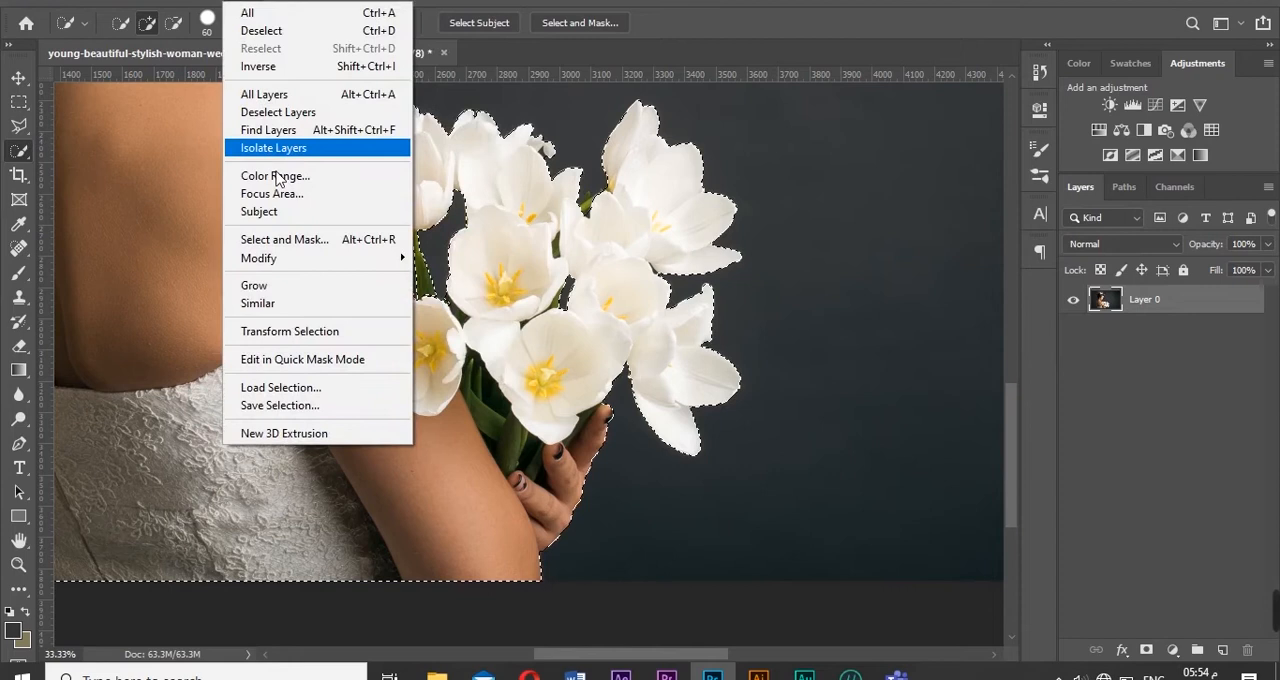
left_click(295, 244)
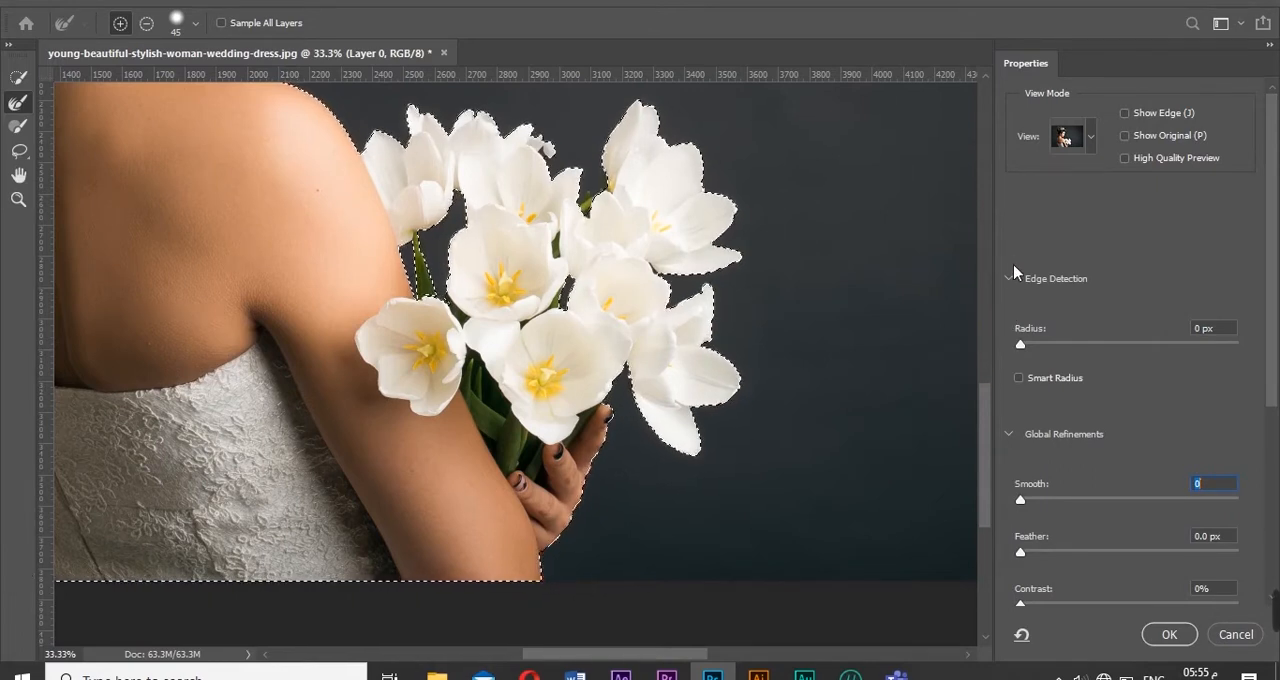
- Collapse the Global Refinements settings and set the selection preview's view mode to On Layers
left_click(1012, 440)
left_click(258, 2)
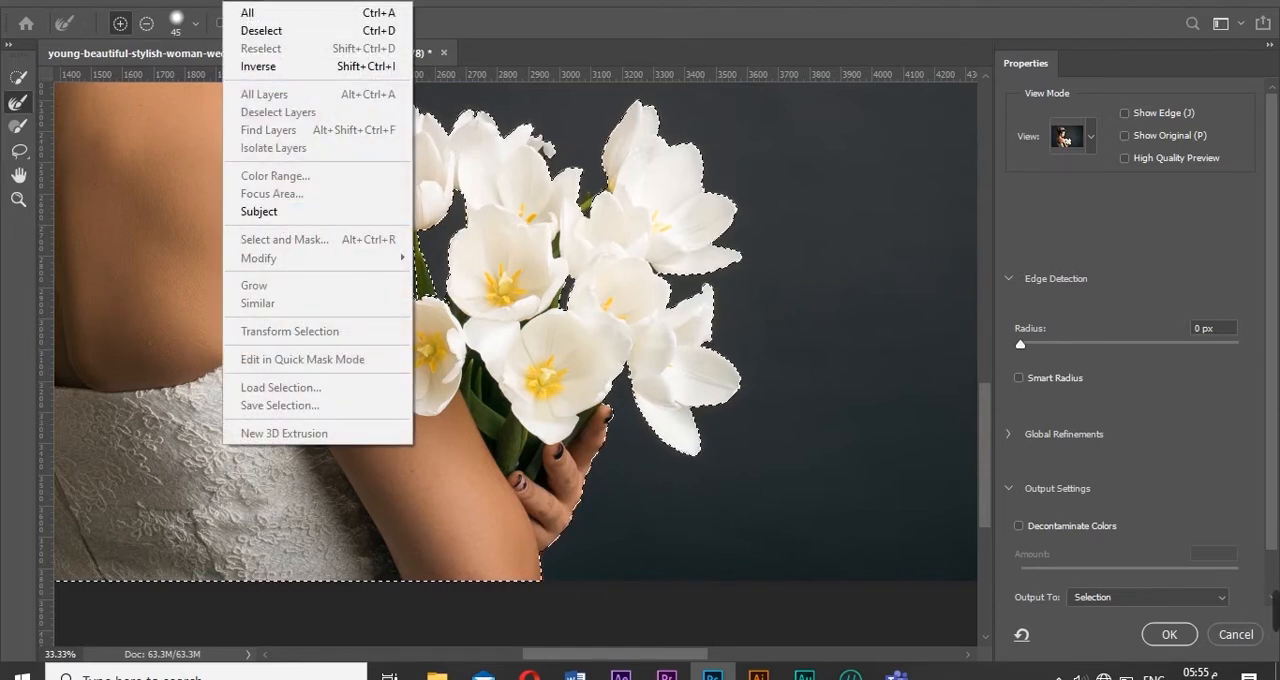
key("Escape")
left_click(1090, 142)
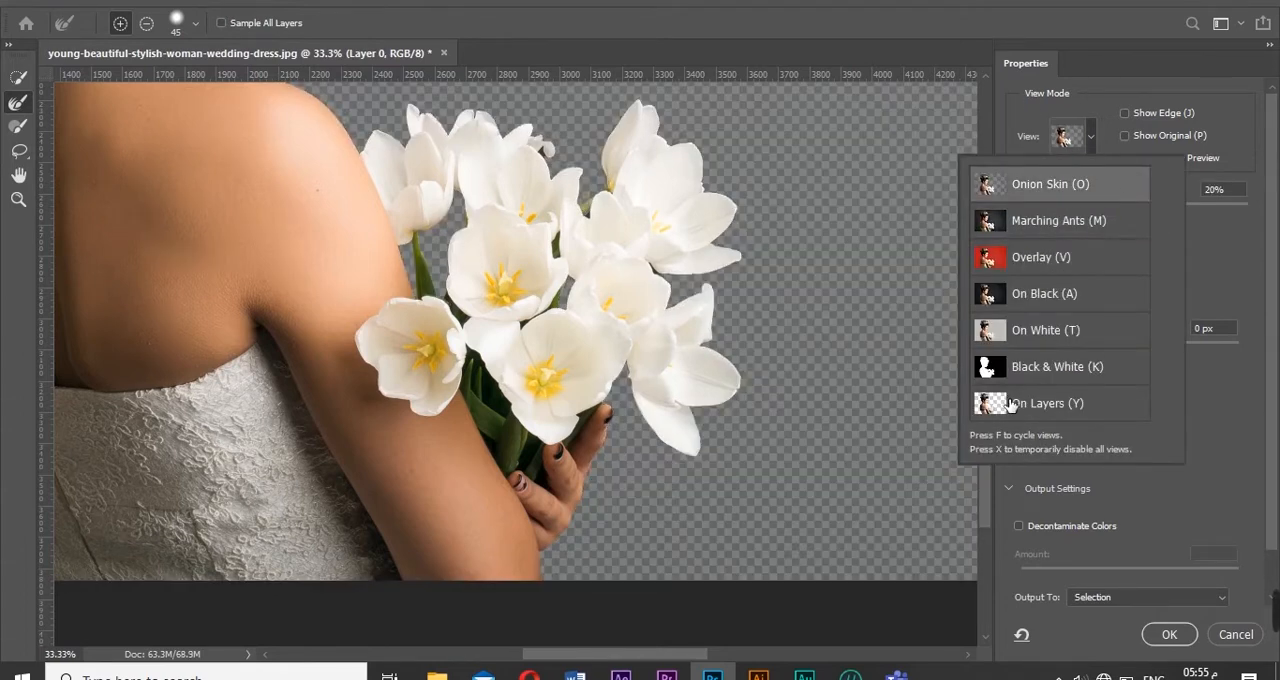
- Set up the Refine Edge Brush for the woman's hair with a size of 100 px and 5% hardness
left_click(18, 199)
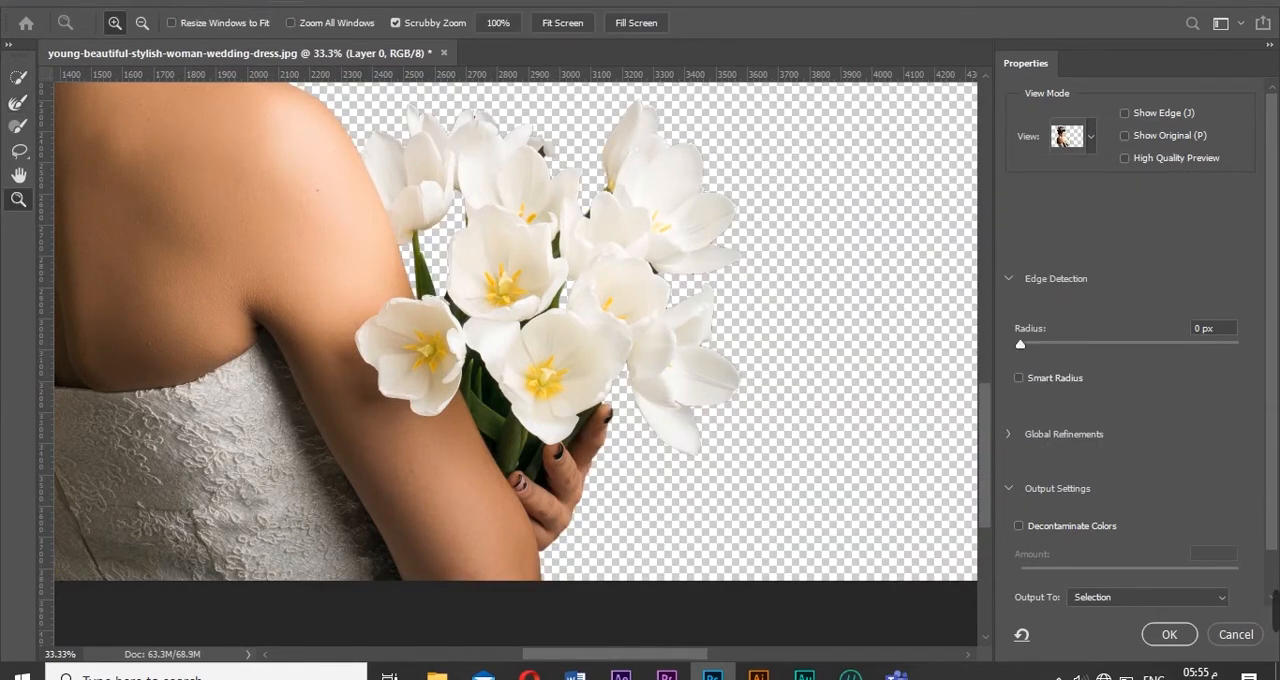
left_click(557, 26)
left_click(283, 186)
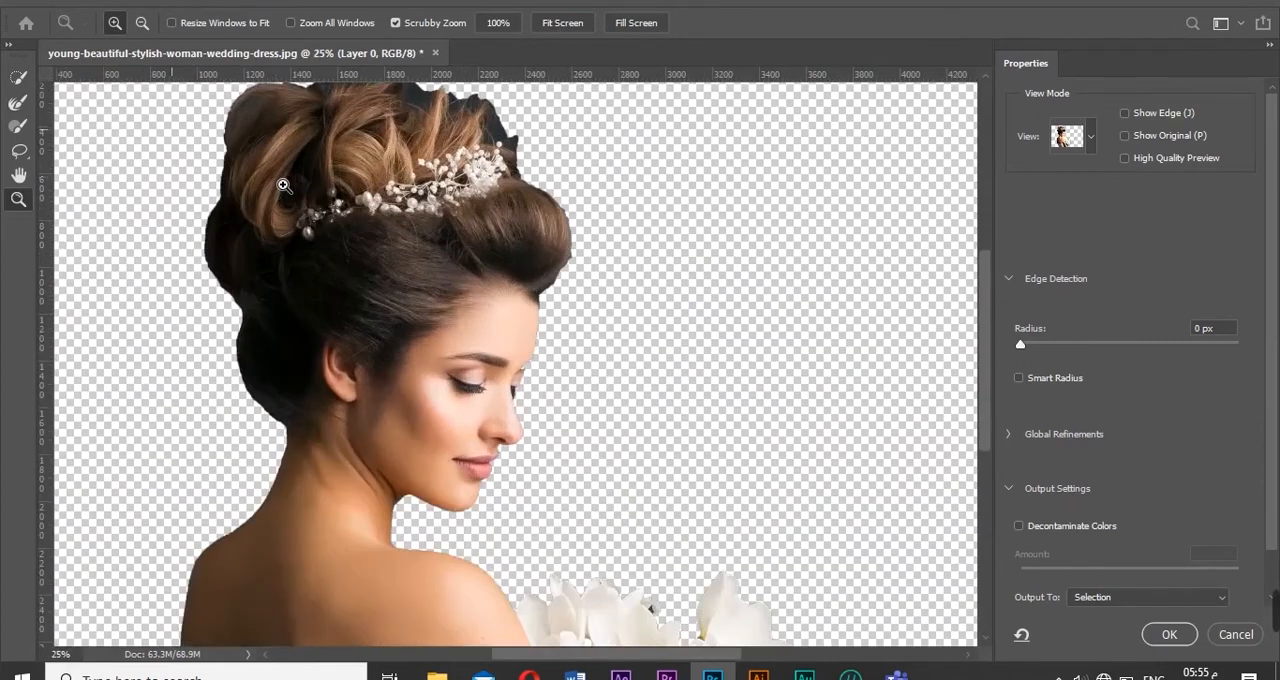
left_click(283, 186, "alt")
key("r")
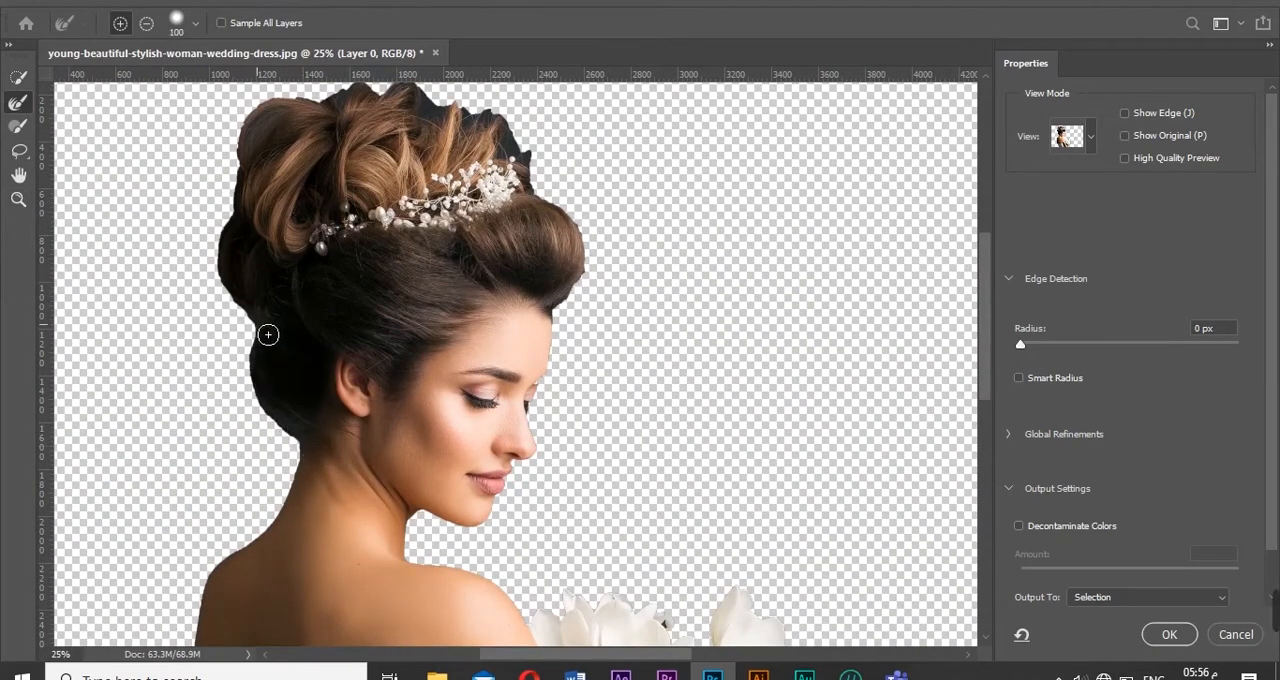
mouse_move(268, 335)
left_mouse_down()
mouse_move(265, 414)
mouse_move(303, 461)
mouse_move(266, 341)
mouse_move(235, 320)
mouse_move(243, 374)
left_mouse_up()
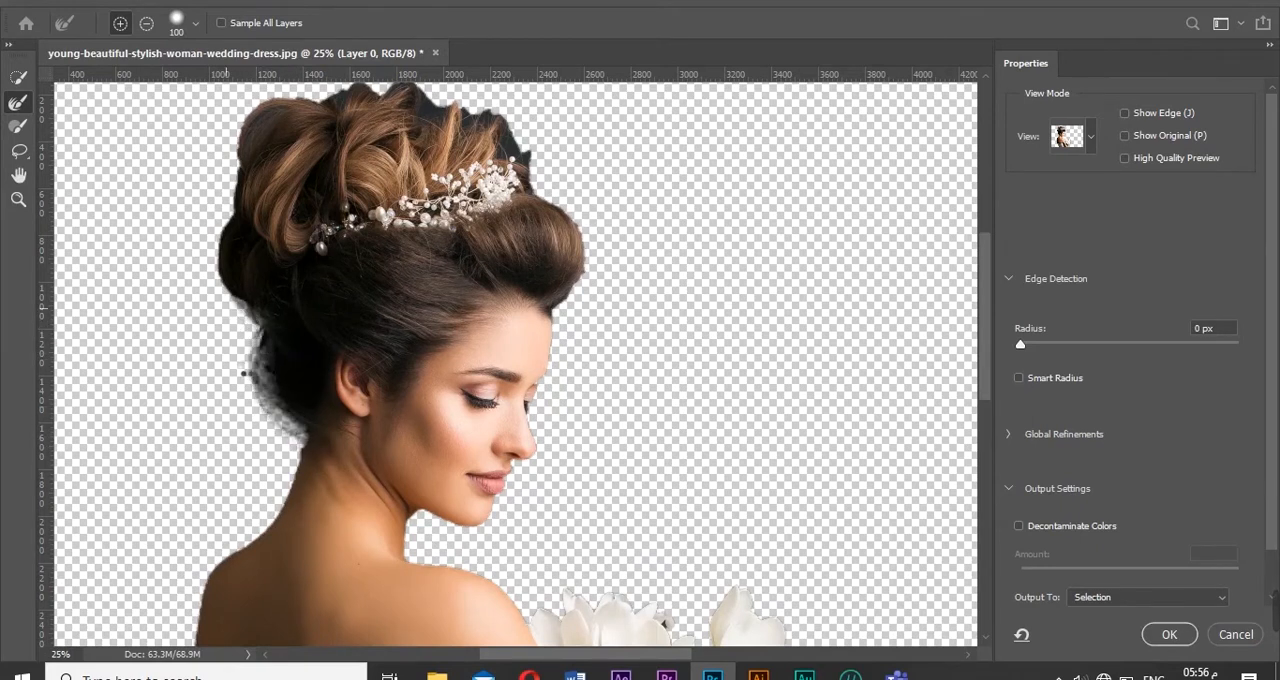
right_click(257, 437)
left_click_drag(330, 489, 322, 490)
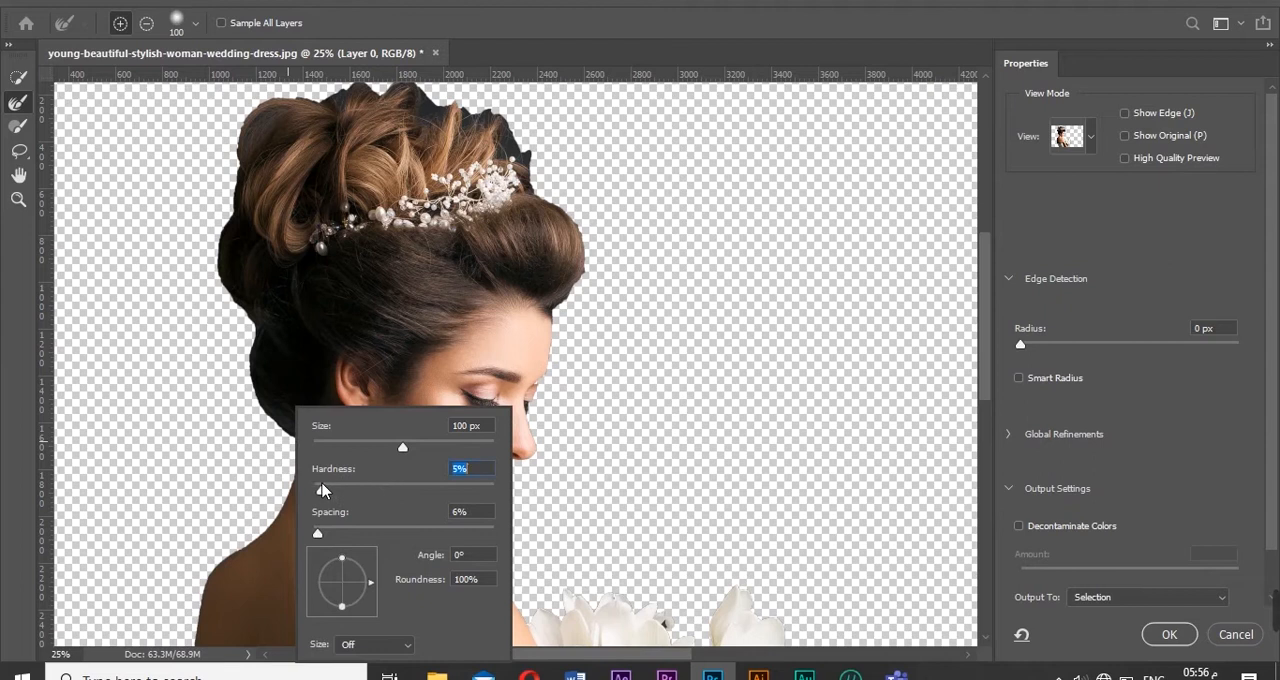
left_click(178, 244)
- Refine the hair outline with brush strokes from the nape, around the back and top of the updo, to the forehead
mouse_move(222, 264)
left_mouse_down()
mouse_move(249, 350)
mouse_move(260, 339)
mouse_move(285, 422)
left_mouse_up()
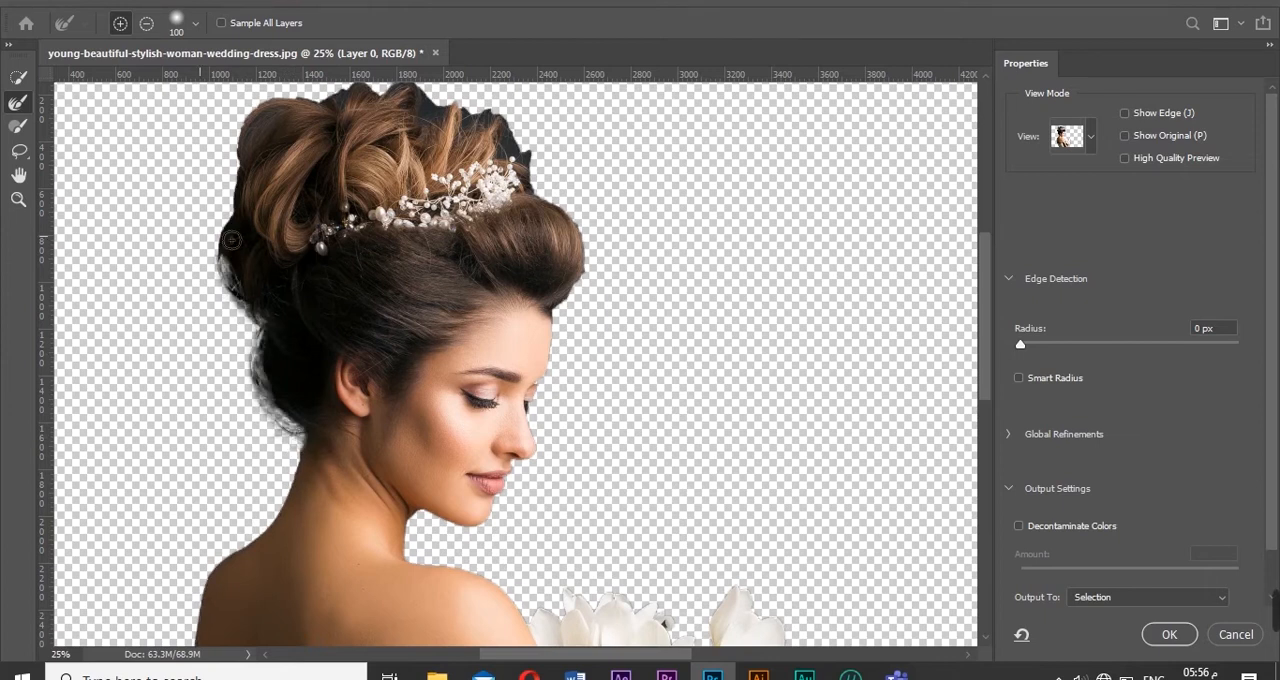
mouse_move(228, 249)
left_mouse_down()
mouse_move(258, 124)
mouse_move(279, 124)
mouse_move(231, 170)
mouse_move(286, 117)
mouse_move(380, 91)
mouse_move(390, 105)
mouse_move(418, 88)
mouse_move(441, 119)
mouse_move(483, 122)
left_mouse_up()
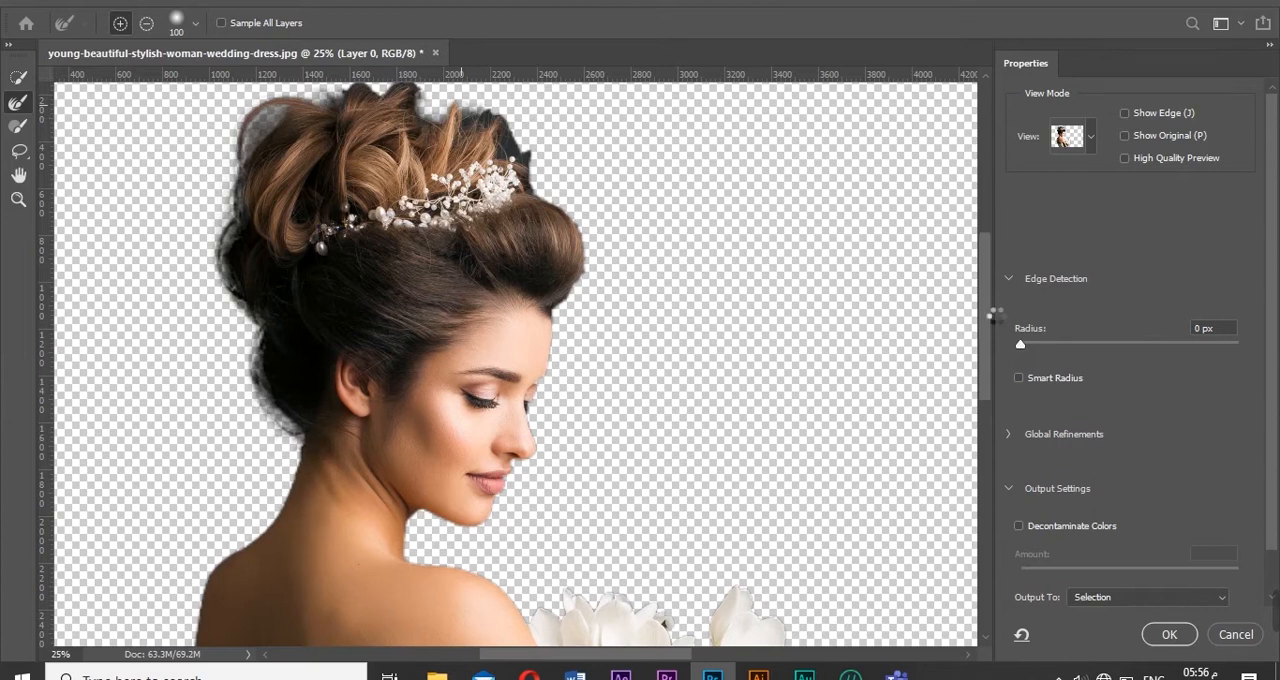
scroll(986, 285, "up", 2)
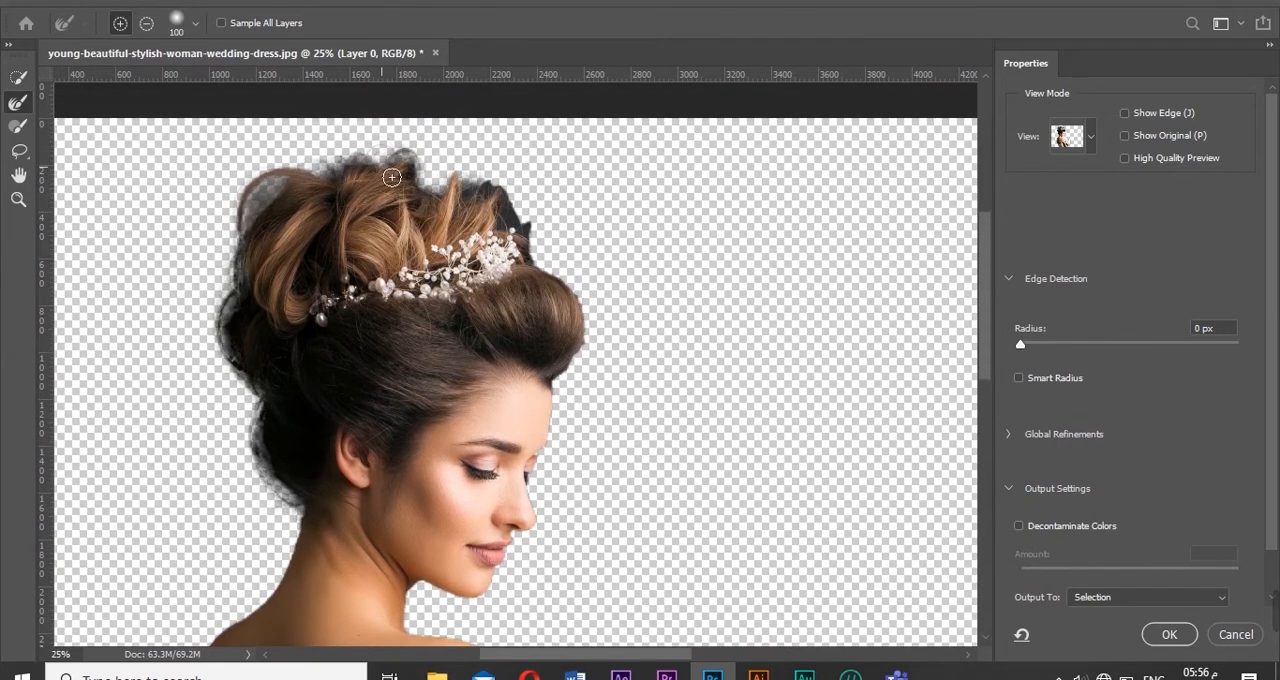
left_click_drag(511, 204, 541, 235)
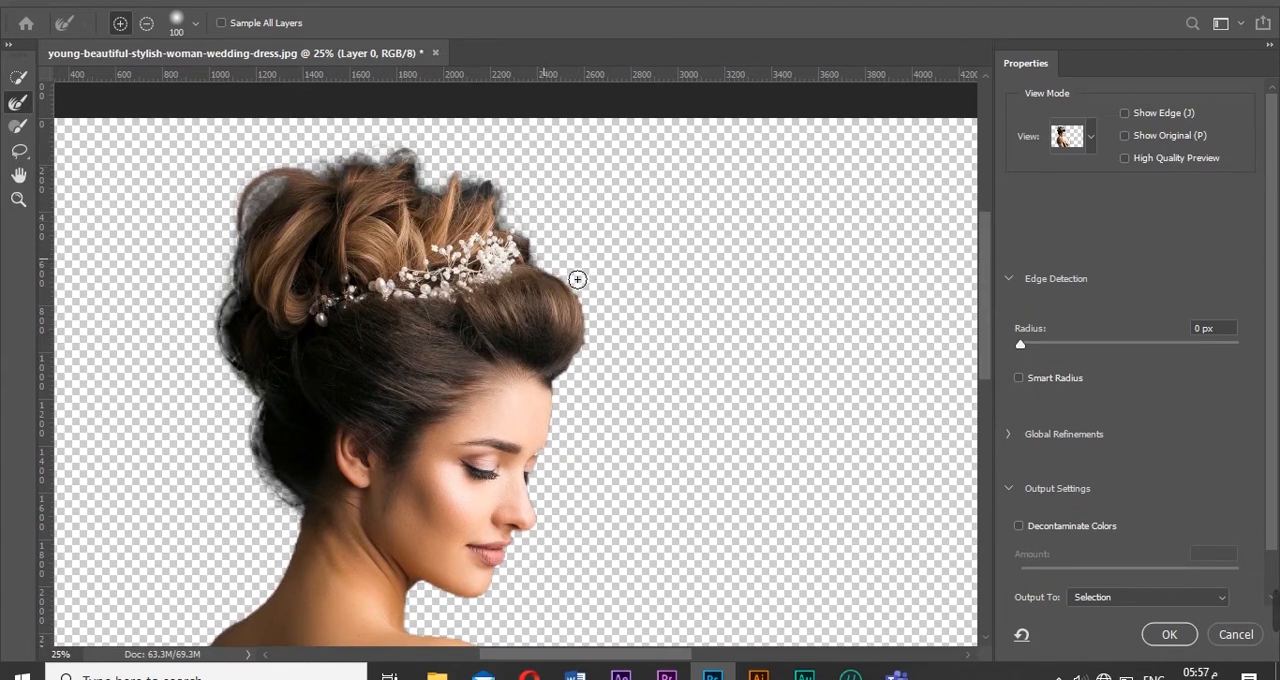
left_click_drag(585, 367, 574, 425)
scroll(673, 476, "down", 6)
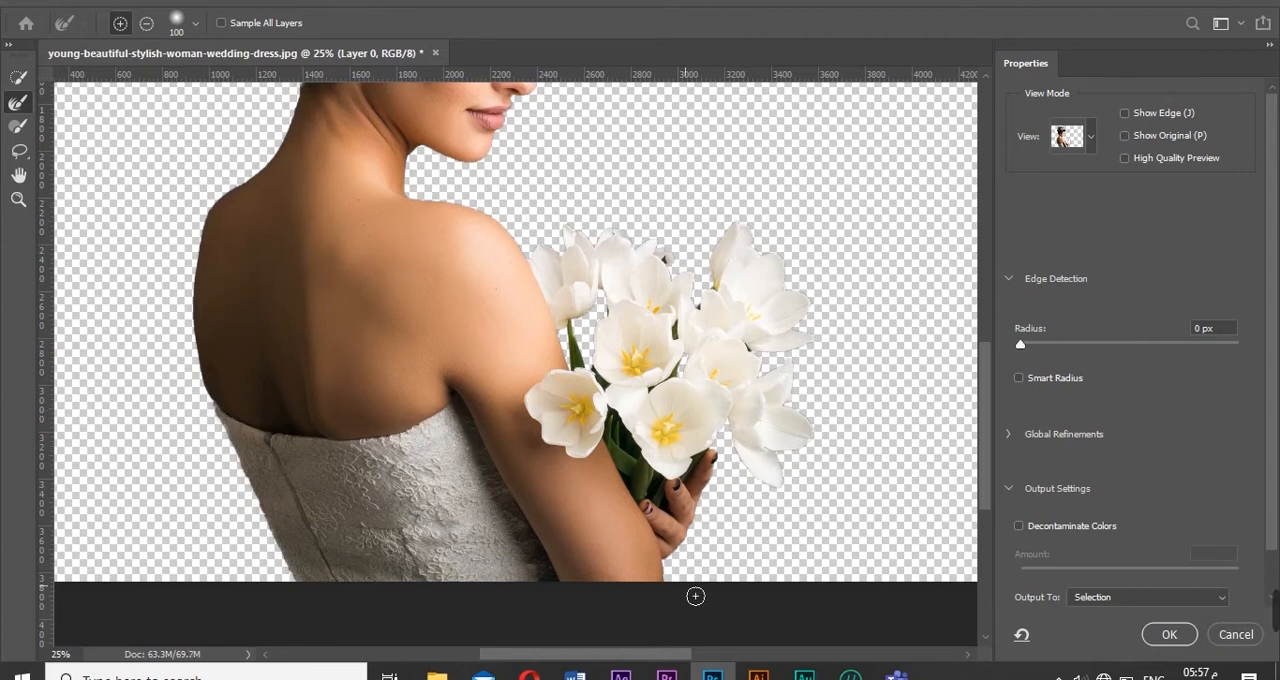
scroll(983, 445, "up", 8)
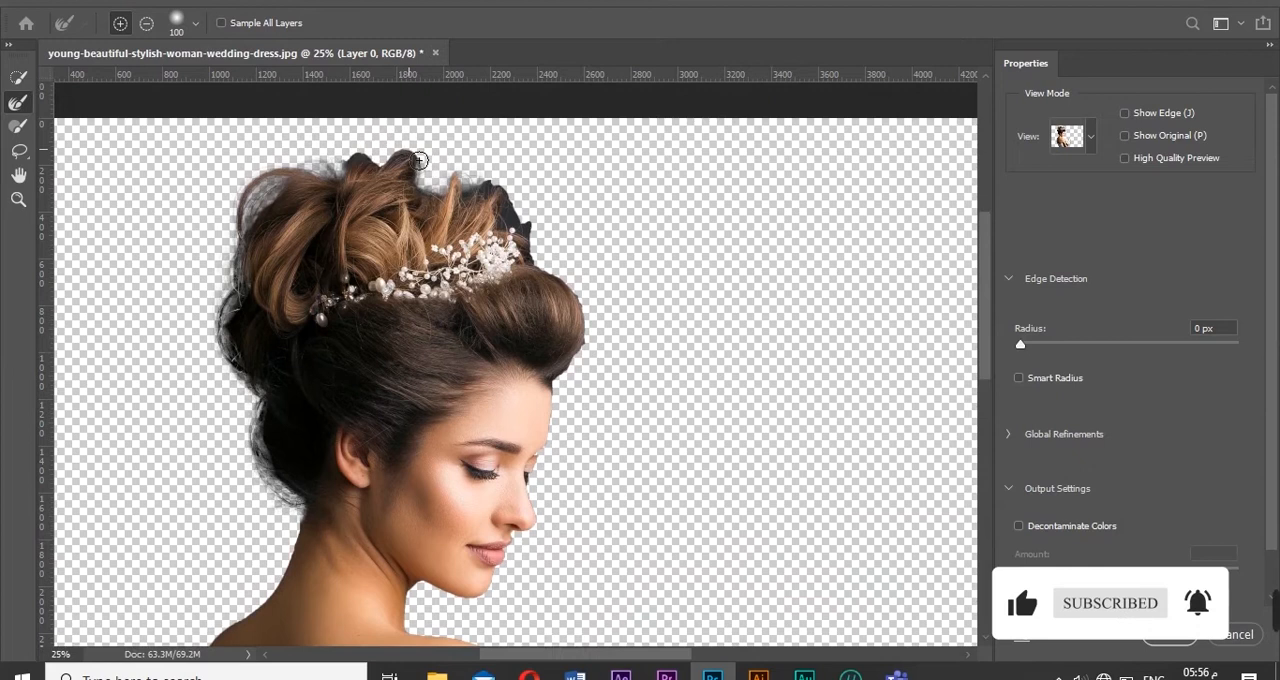
- Brush away the dark fringe behind the hair ornament and refine the front curl's edge down to the forehead
left_click_drag(419, 161, 382, 157)
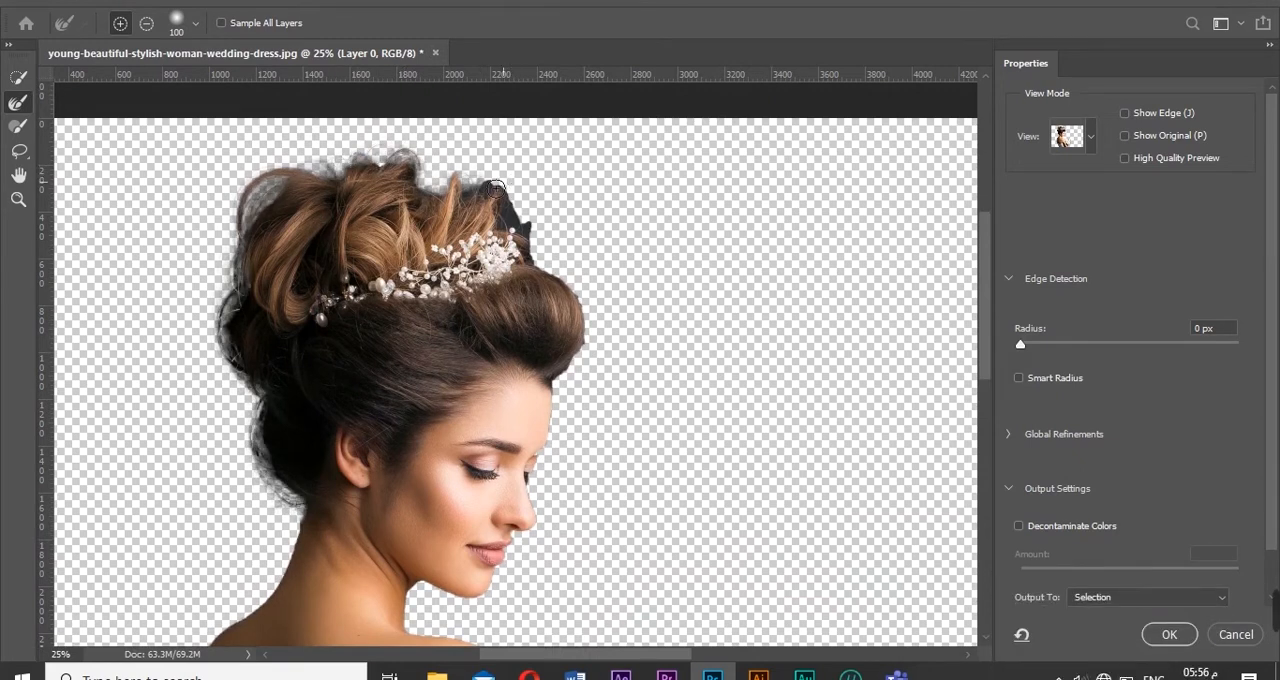
left_click(392, 178)
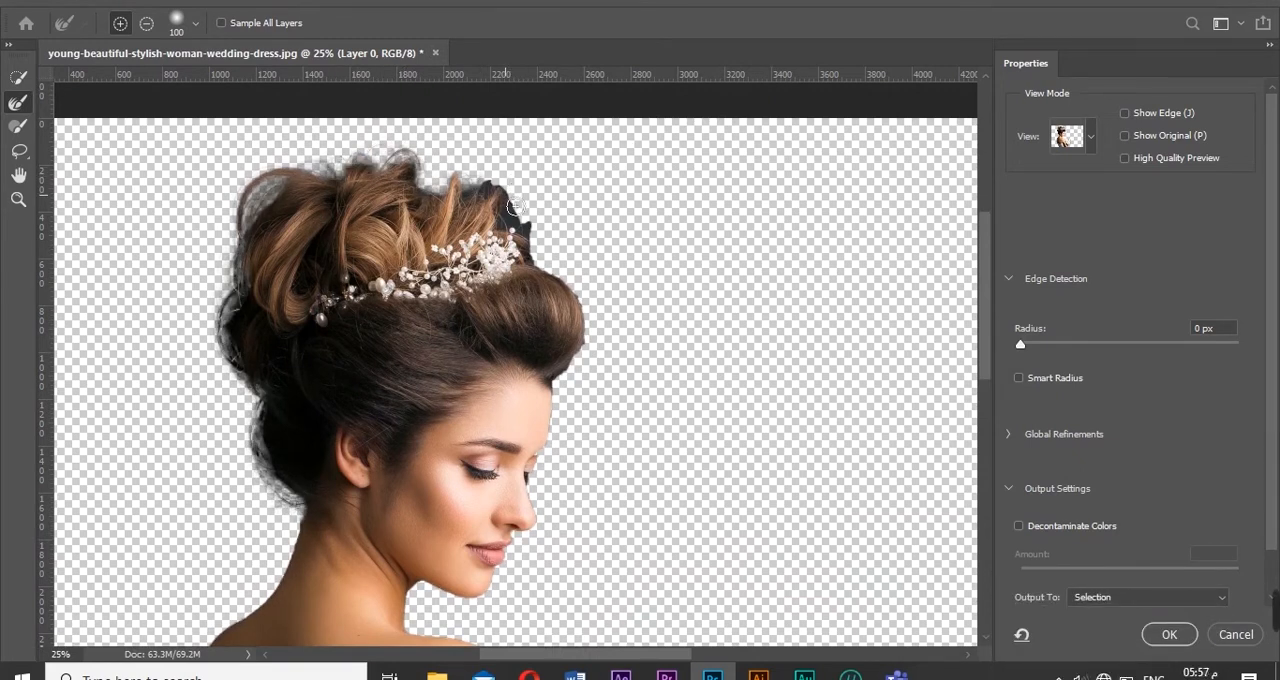
left_click_drag(512, 206, 549, 233)
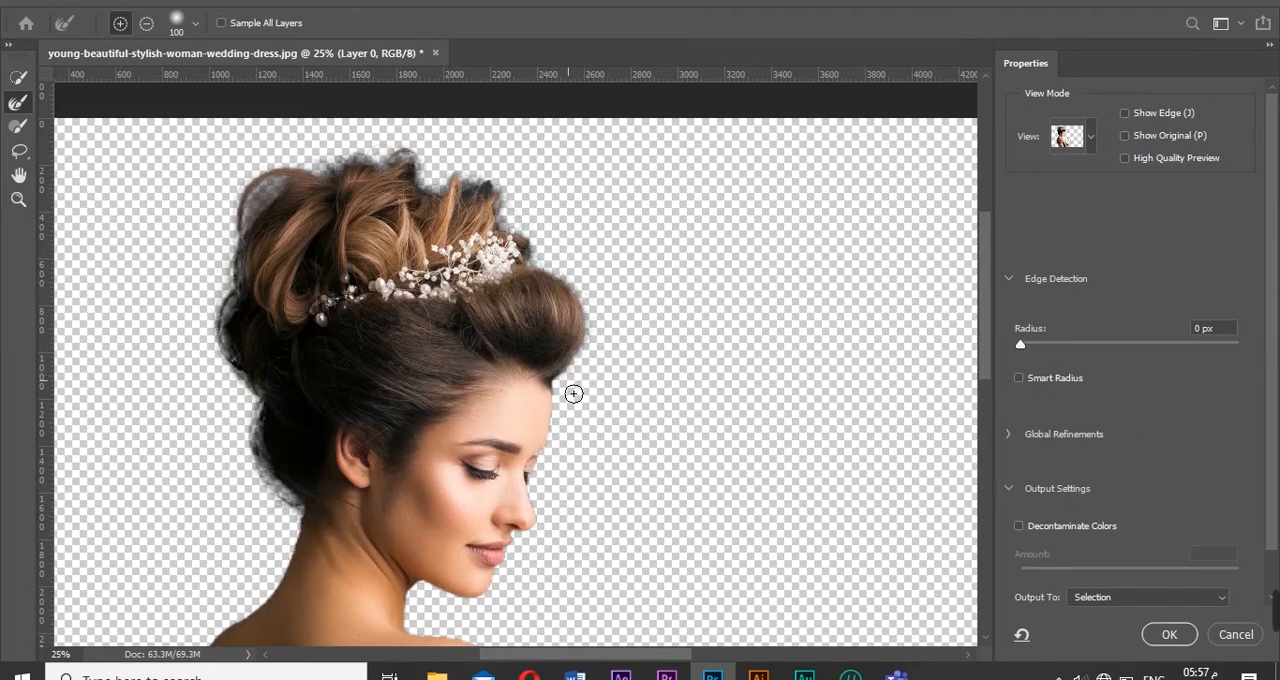
left_click_drag(572, 408, 573, 421)
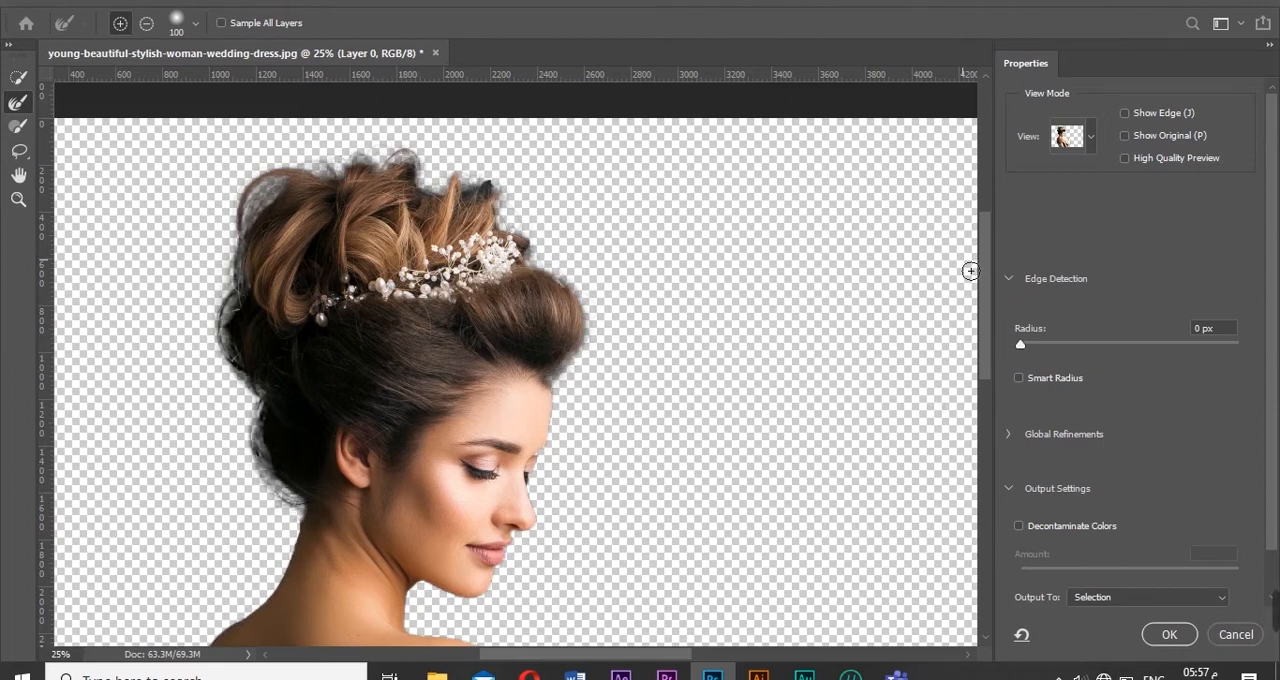
left_click_drag(987, 270, 1004, 400)
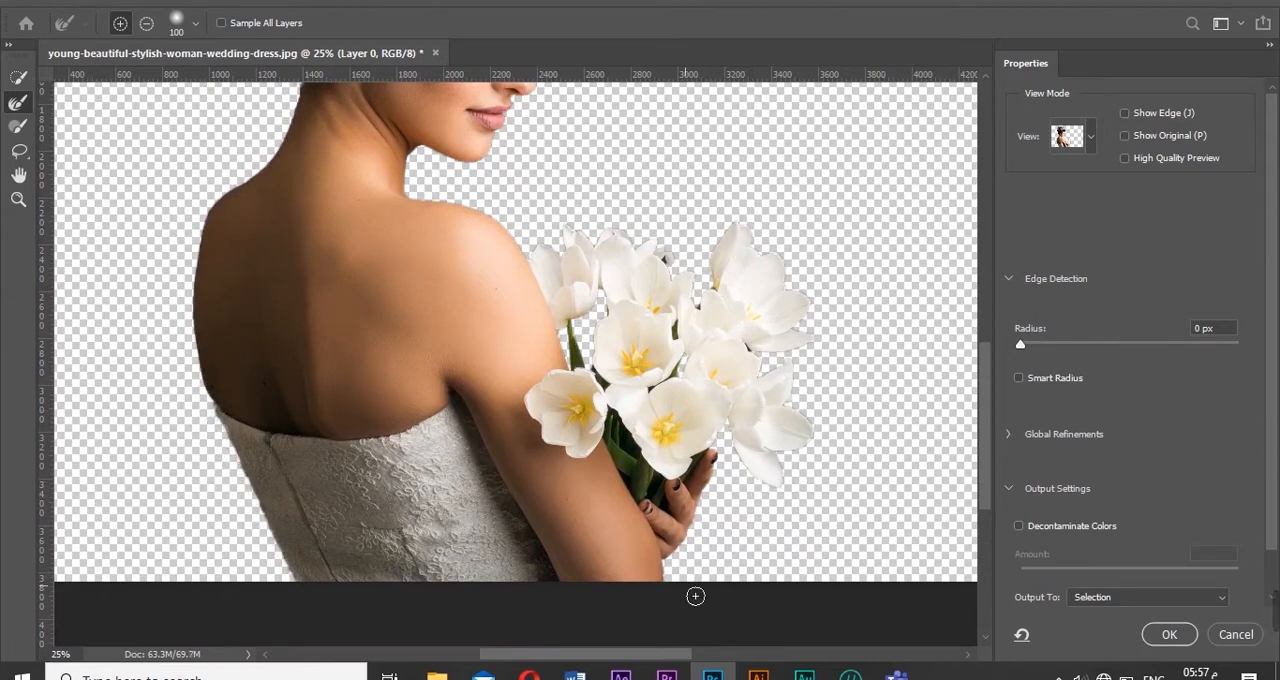
- Enable the high-quality preview and set the selection's edge contrast to 7% in the global refinements
scroll(983, 455, "up", 6)
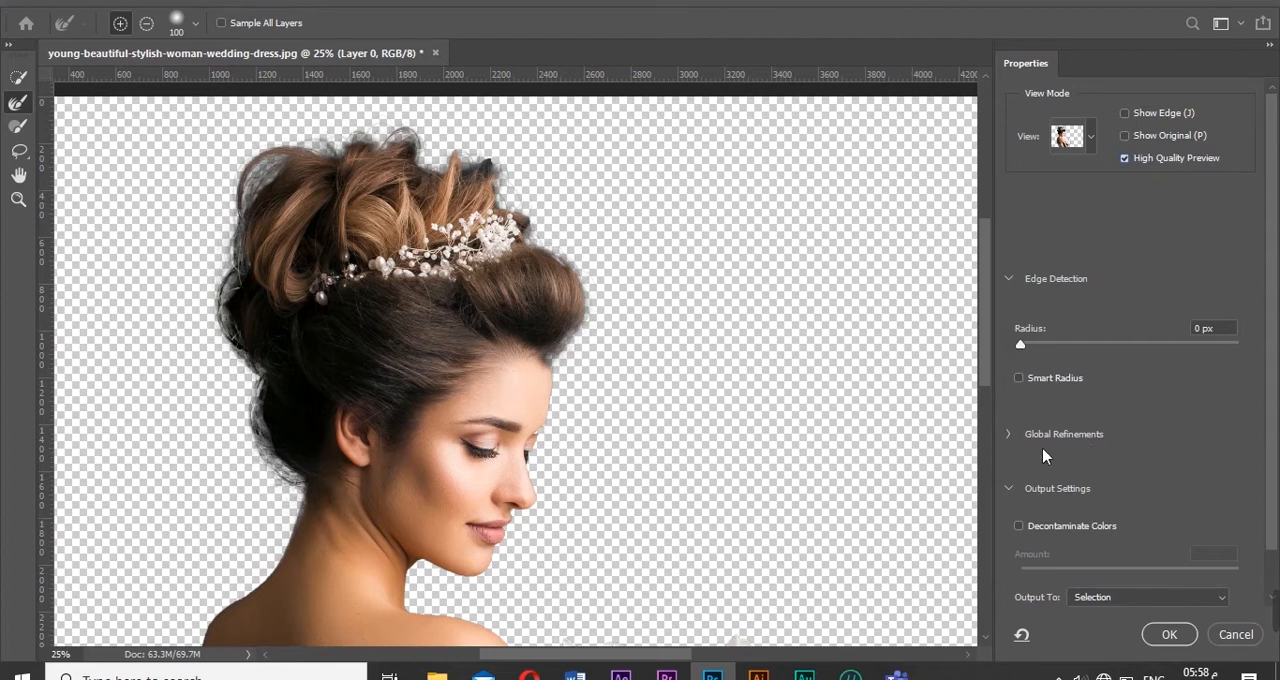
left_click(1011, 436)
scroll(1272, 378, "down", 3)
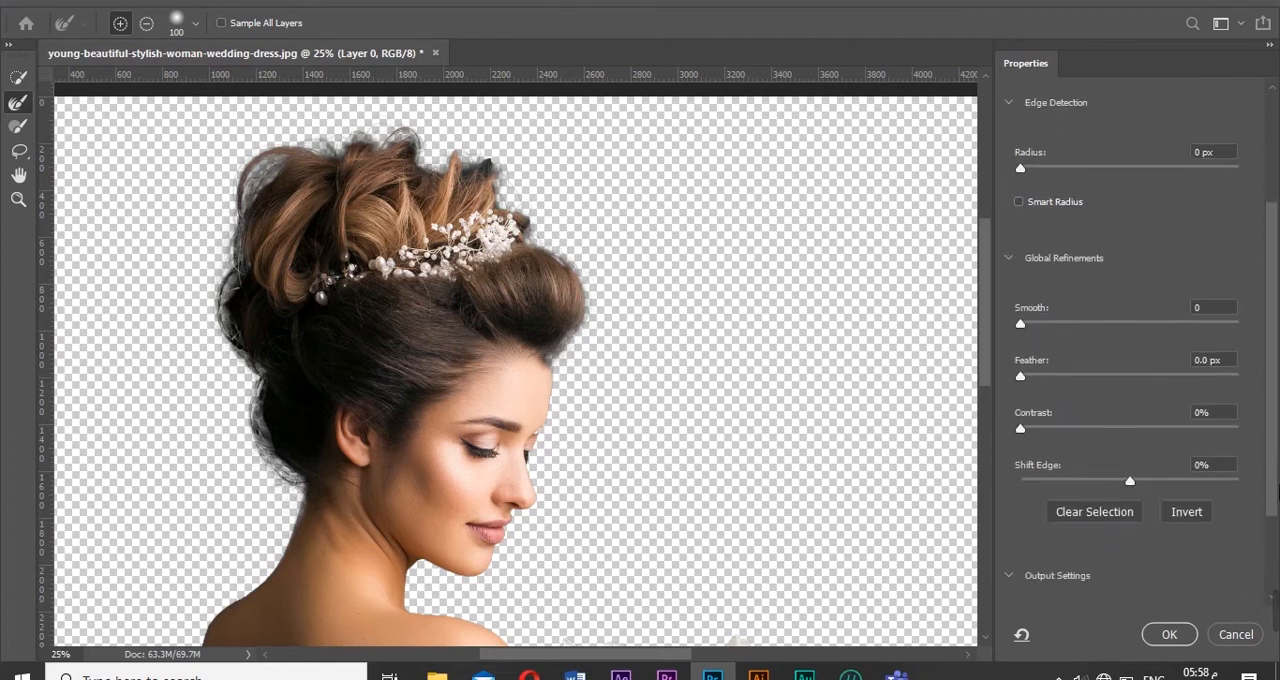
left_click_drag(1020, 410, 1036, 418)
scroll(1277, 545, "down", 2)
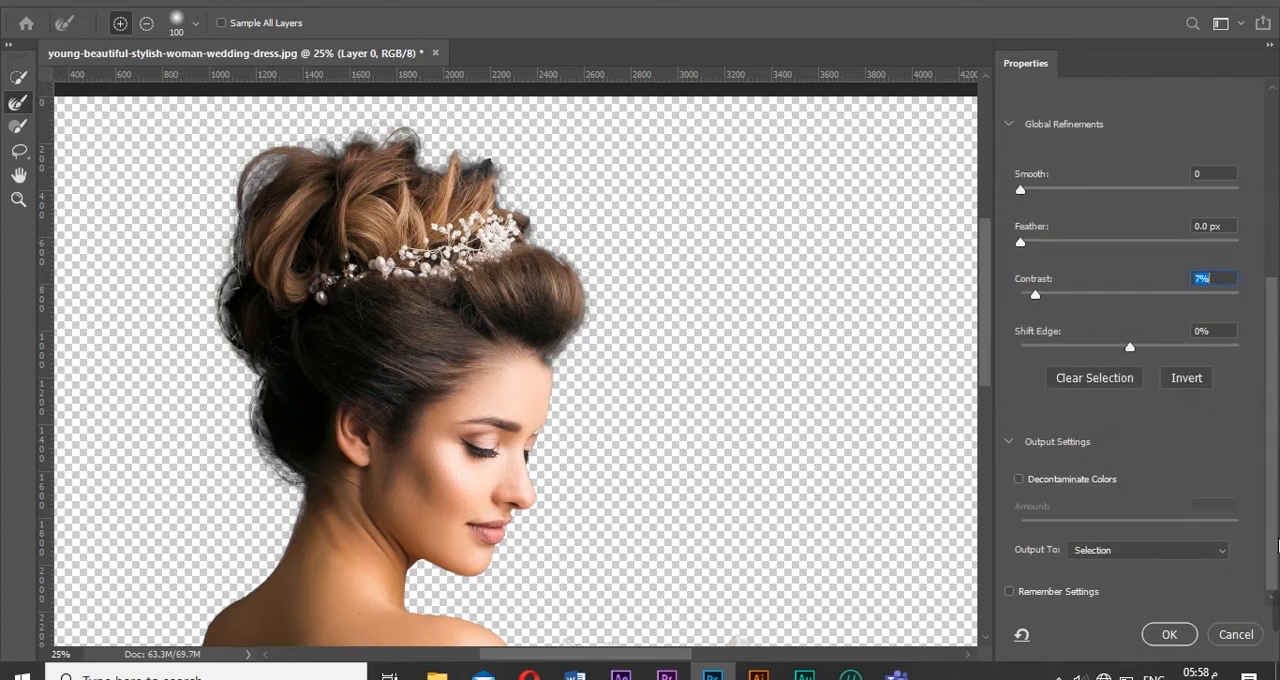
- Output the refined selection of the woman to a new layer and finish Select and Mask
left_click(1178, 557)
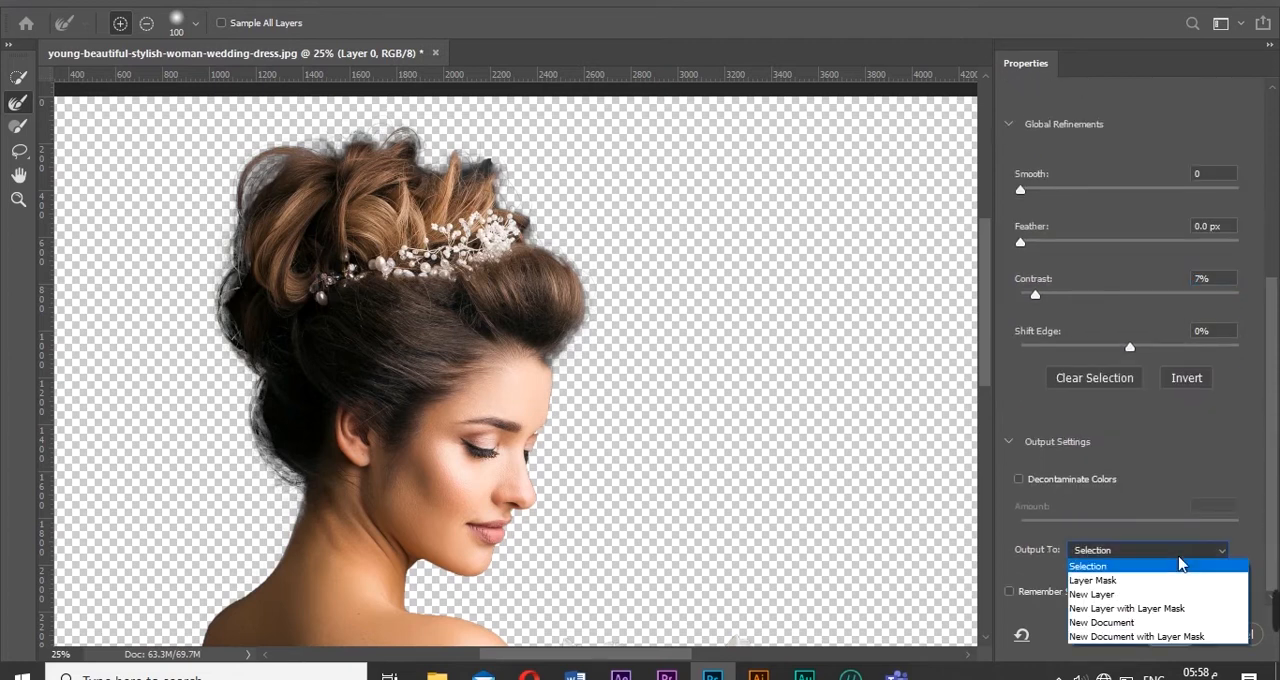
left_click(1140, 595)
left_click(1162, 635)
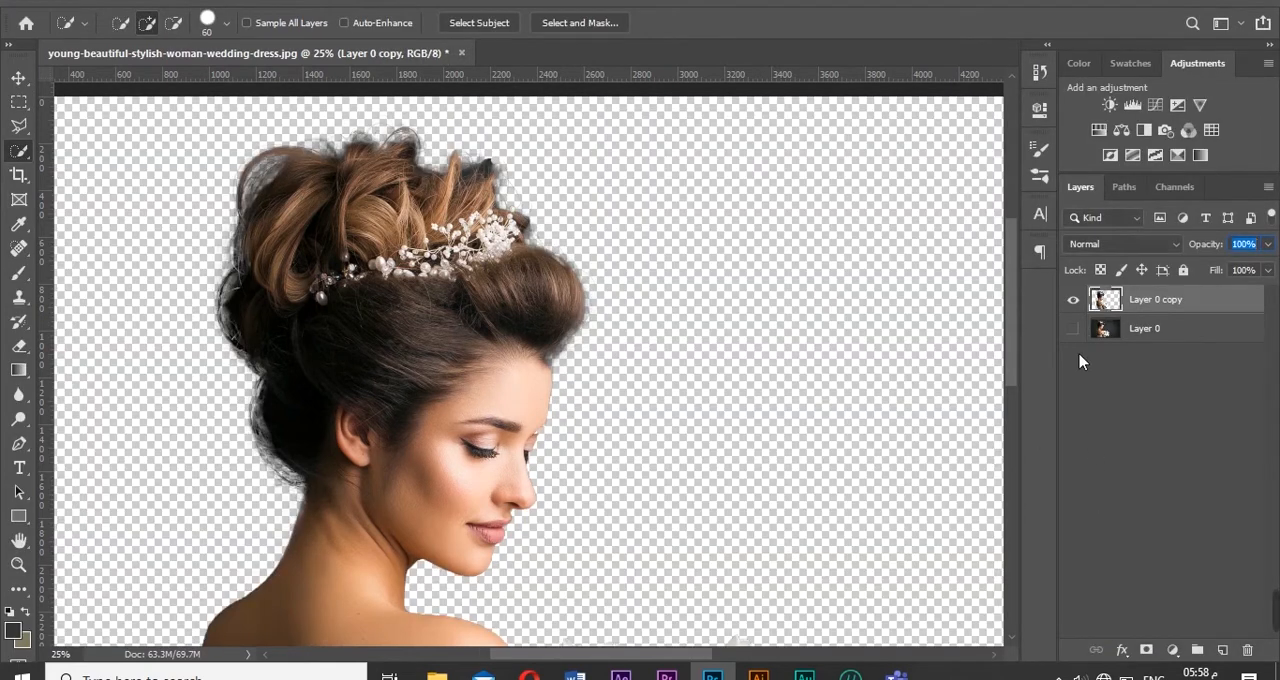
- Make the original Layer 0 visible again and add an empty layer between it and the woman's cutout
left_click(1073, 328)
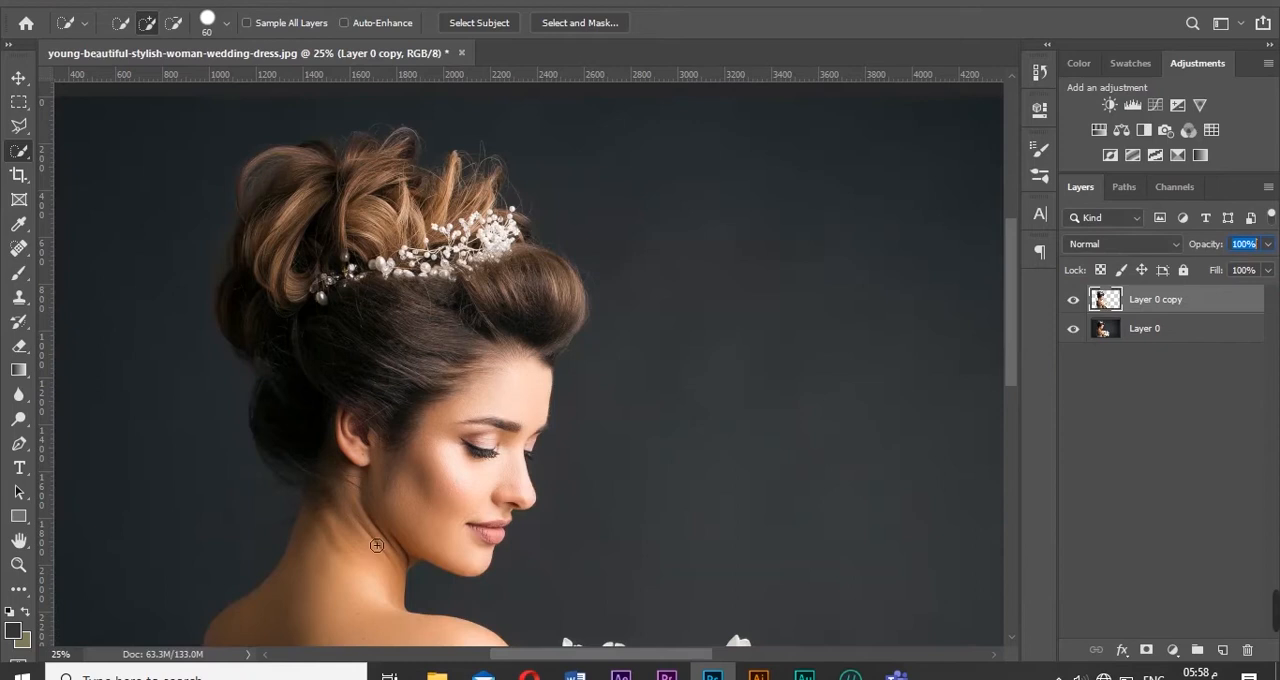
left_click(19, 564)
left_click(562, 22)
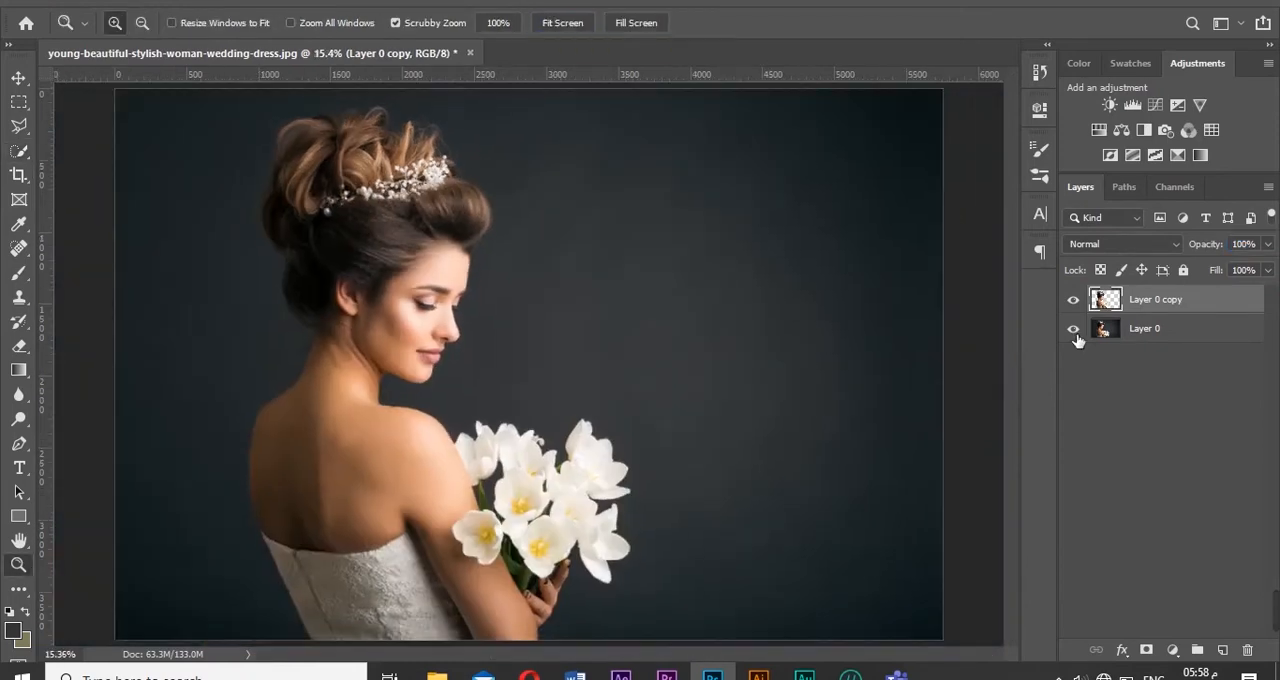
left_click(1222, 650)
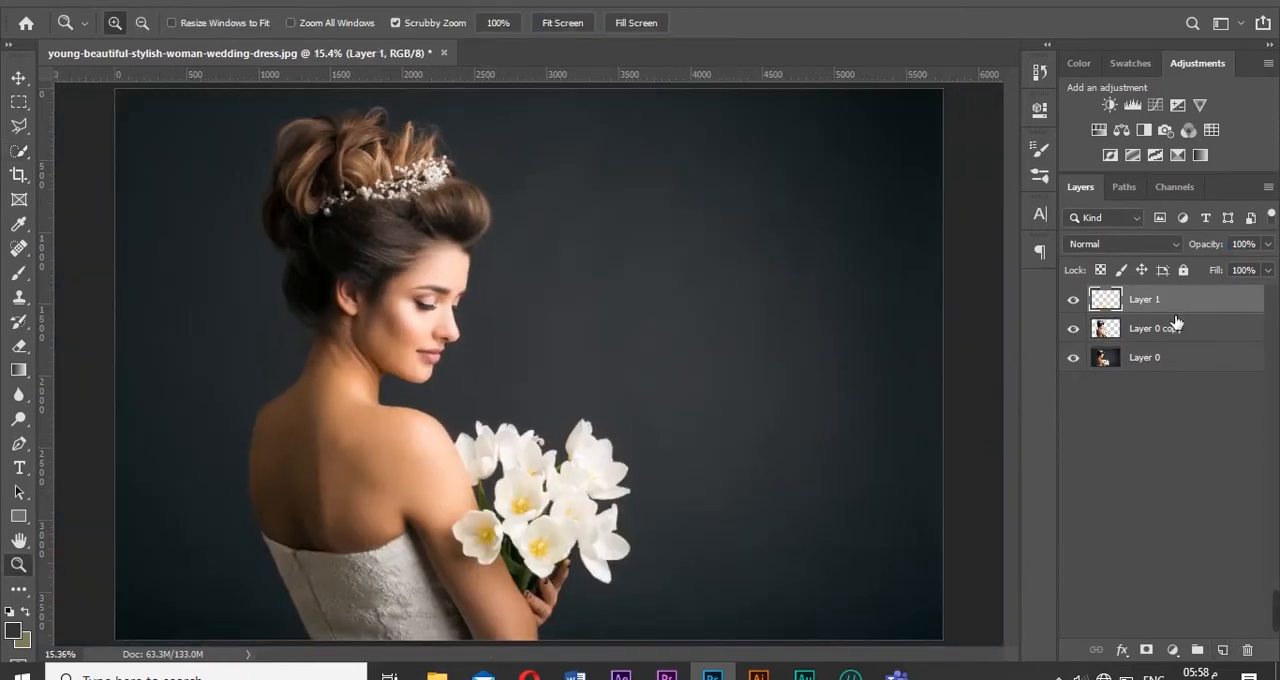
left_click_drag(1176, 322, 1175, 355)
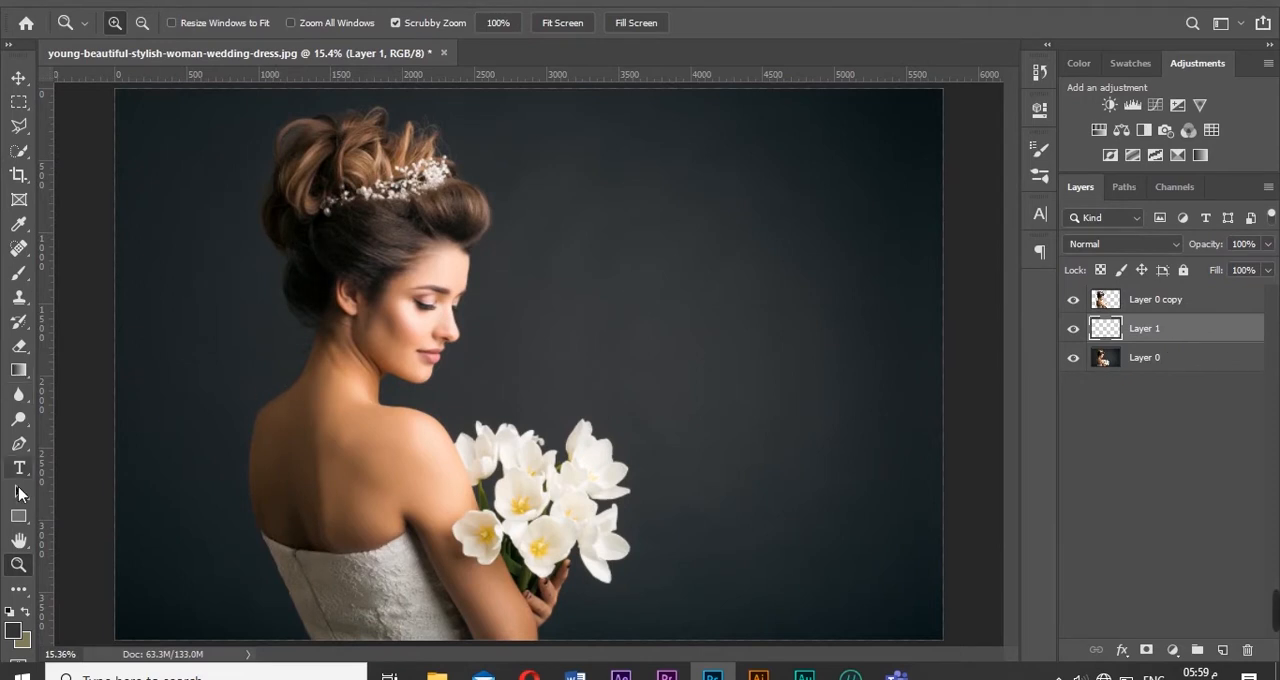
- Draw a white rectangle without stroke, about 5149 × 203 px, across the upper part of the image behind the woman
right_click(19, 516)
left_click(44, 514)
left_click(857, 614)
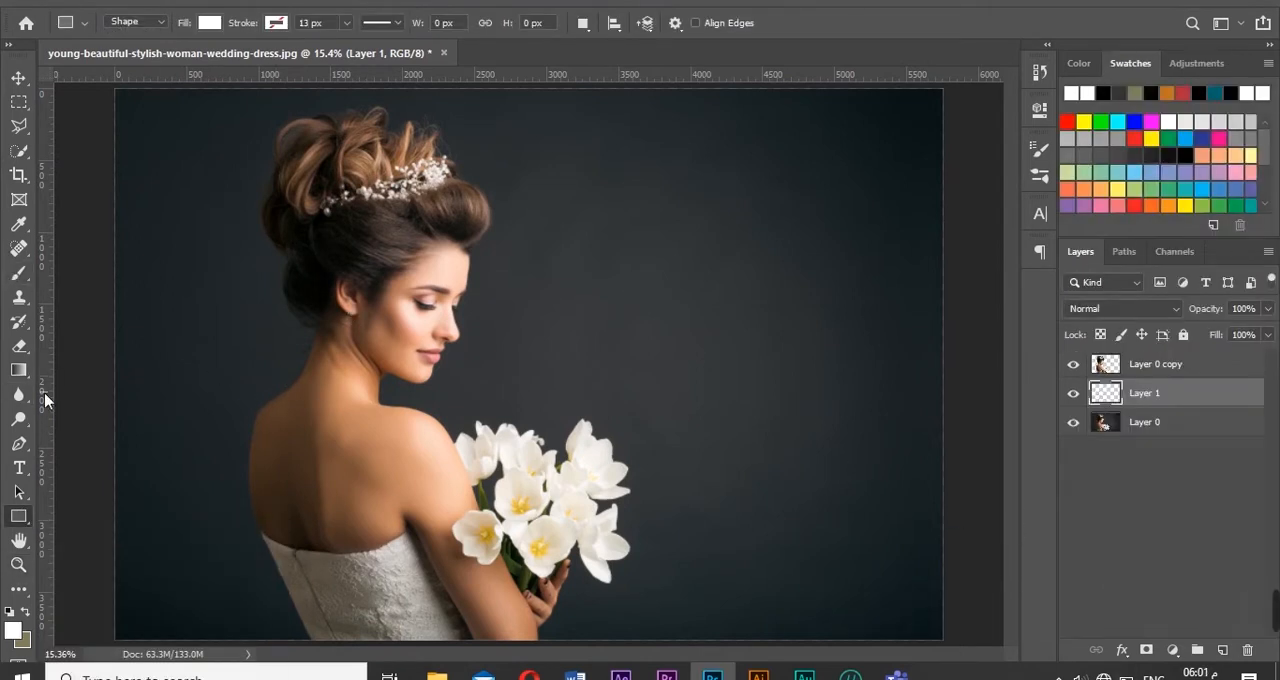
left_click_drag(145, 123, 927, 153)
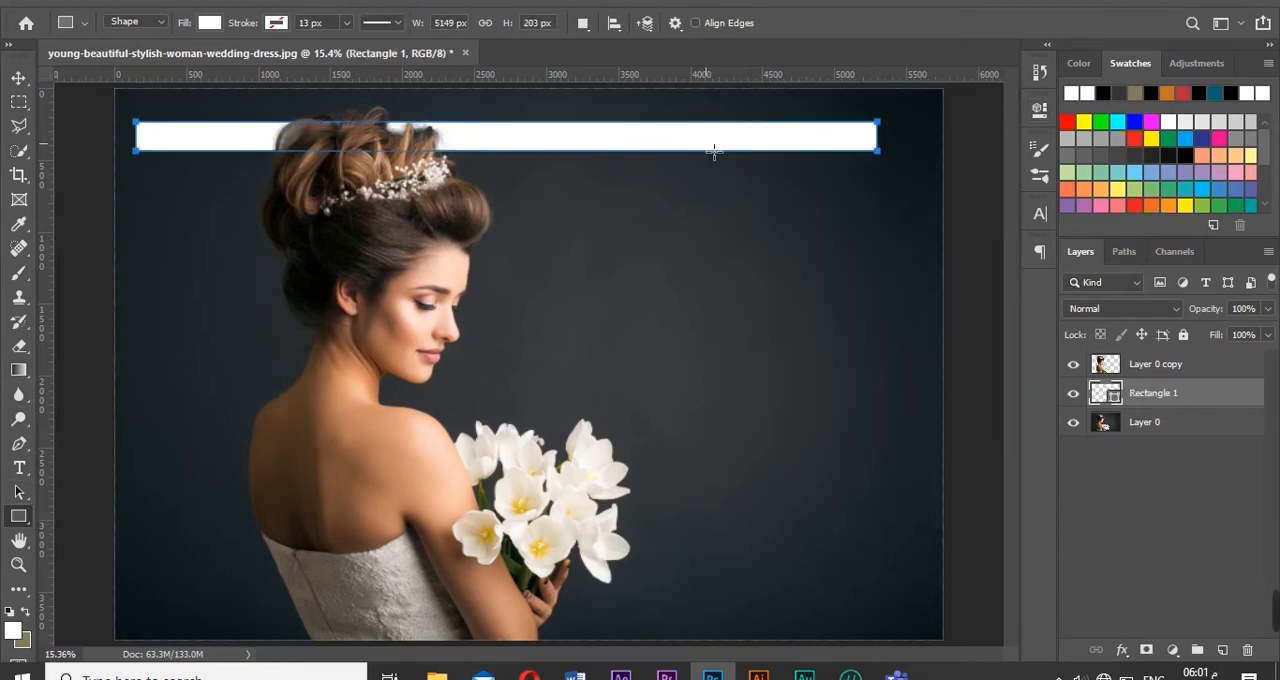
- Duplicate the white bar twice straight down to form three evenly spaced horizontal bars
key("v")
left_click_drag(709, 149, 726, 294)
key("ctrl+z")
- Copy the three white bars downward twice at the same spacing and delete the two lowest copies
left_click(1160, 451, "shift")
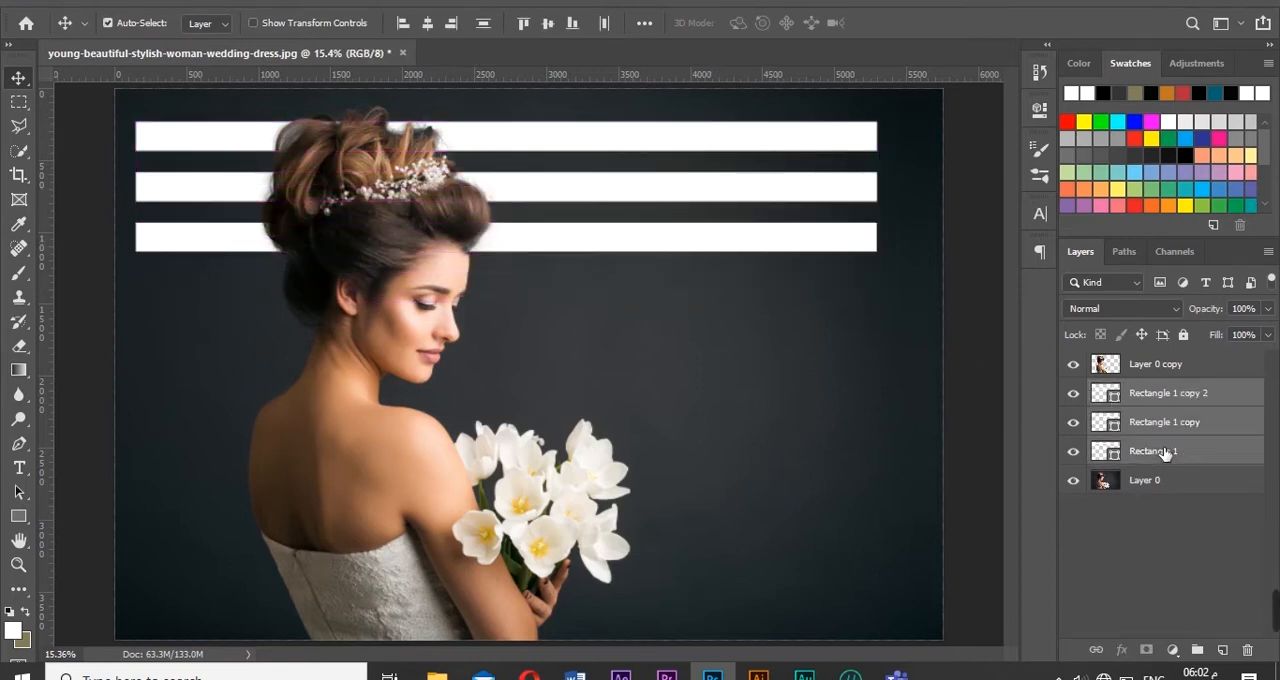
left_click_drag(649, 250, 656, 540)
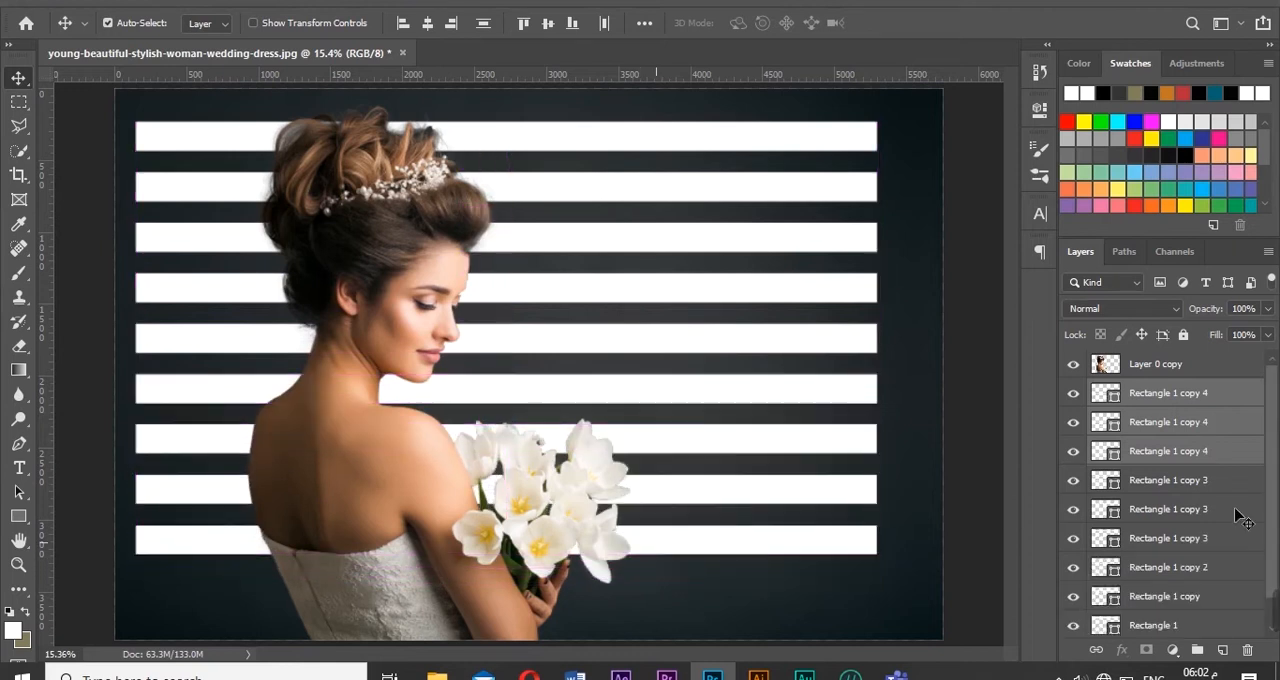
left_click(1073, 393)
left_click(1073, 422)
left_click(1073, 451)
left_click(1073, 451)
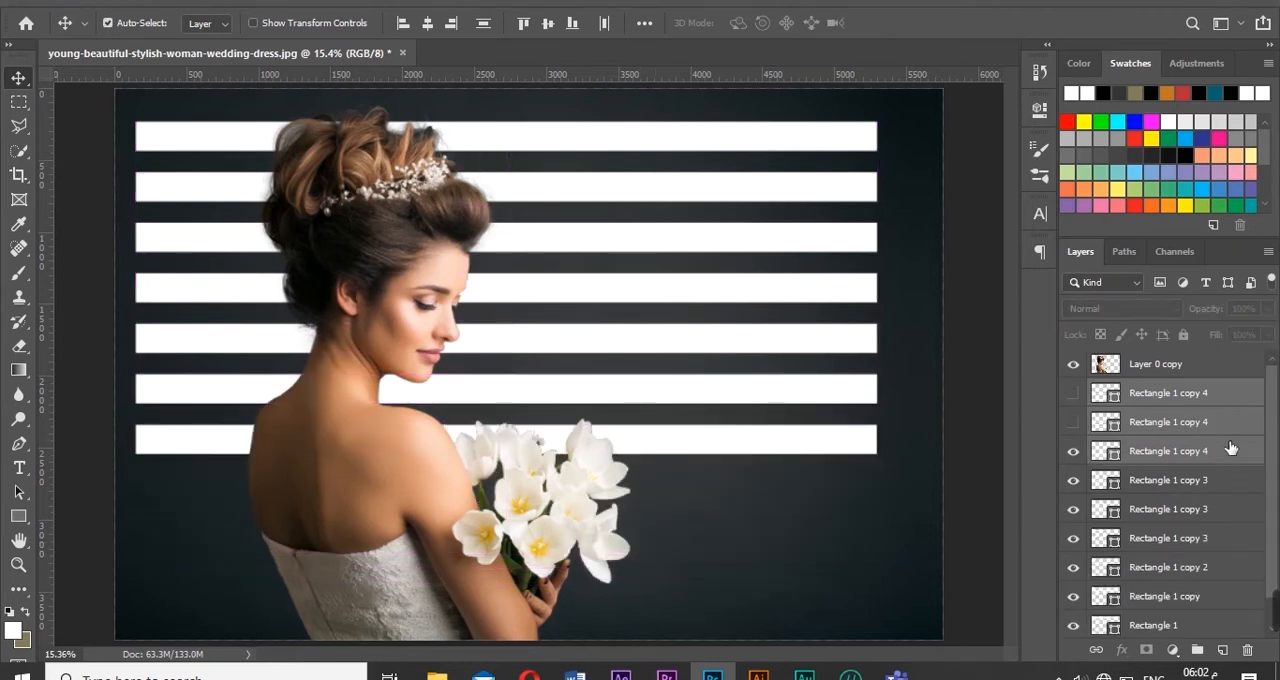
left_click(1223, 430)
key("Delete")
left_click(1228, 396)
key("Delete")
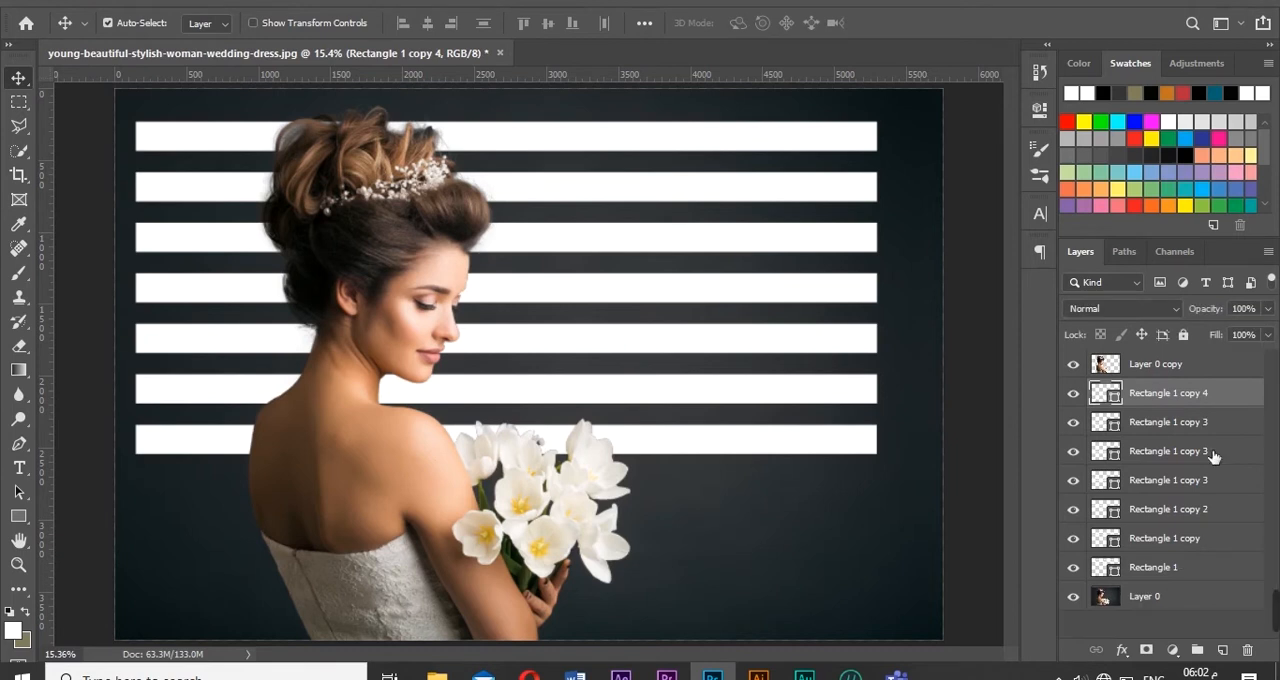
- Merge all seven bar shapes into one layer and rasterize it
left_click(1173, 575, "shift")
key("ctrl+e")
right_click(1172, 398)
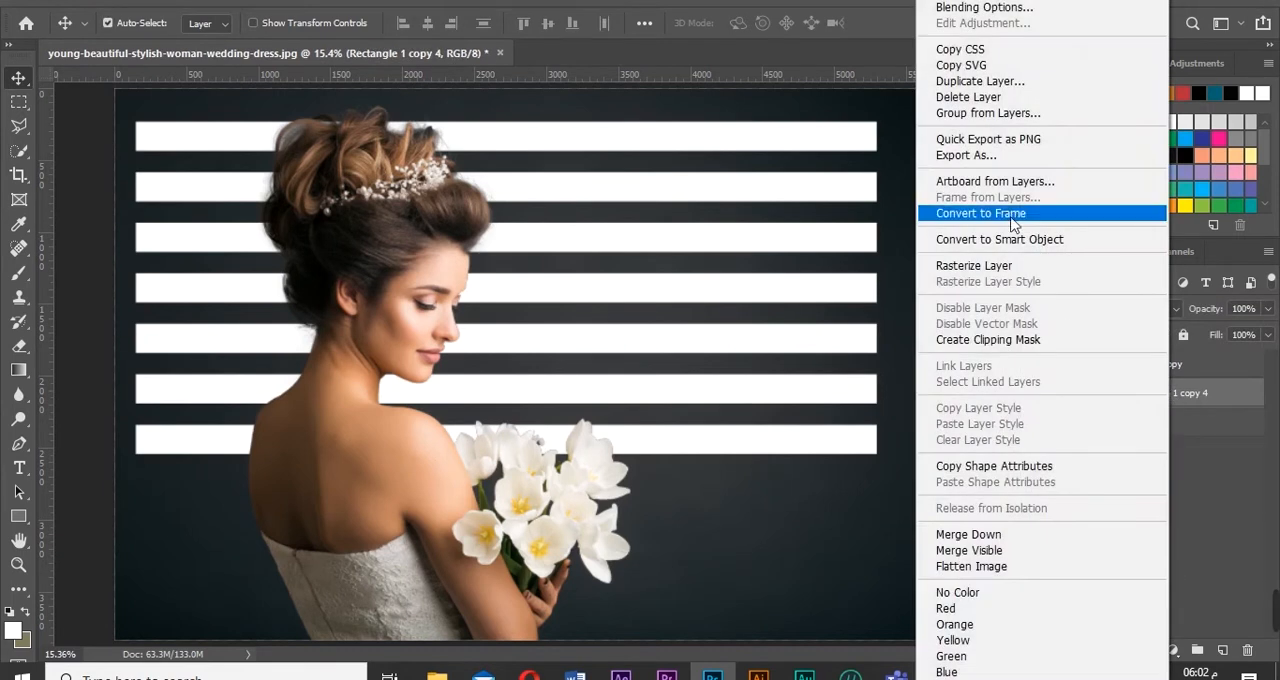
left_click(1016, 274)
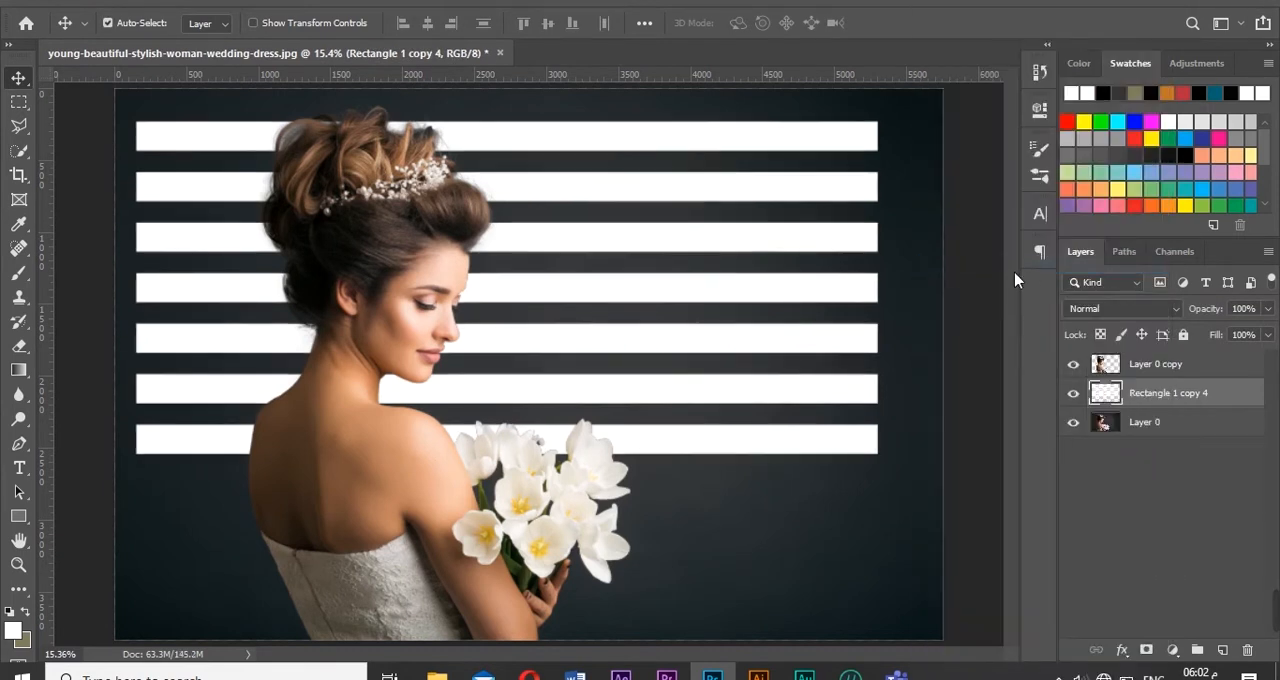
- Try the Overlay blend mode on the merged bars and revert to the three separate bar shapes
left_click(1127, 315)
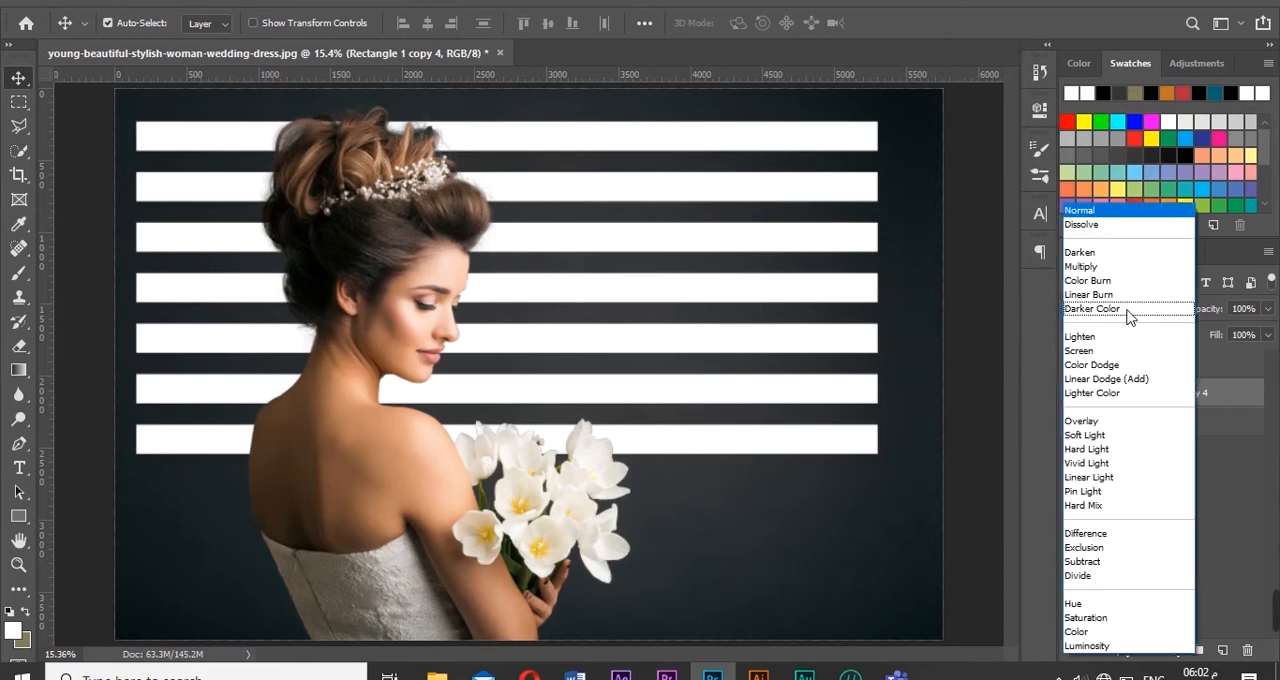
left_click(1096, 424)
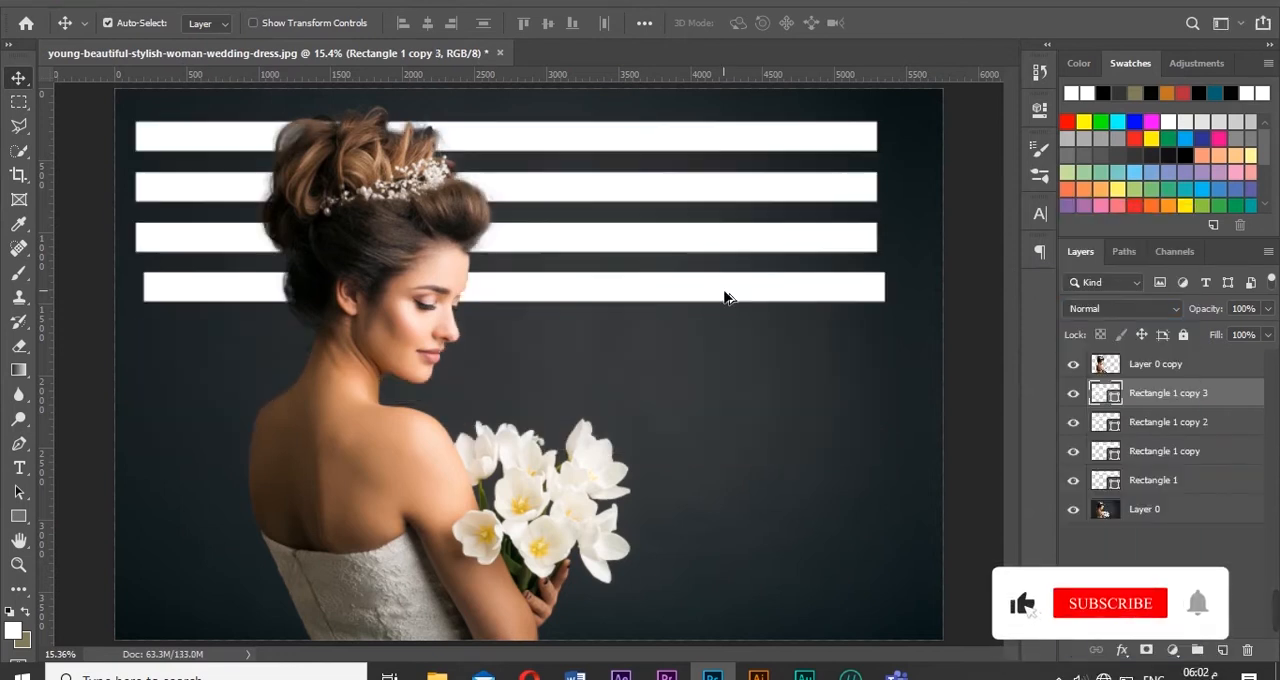
key("ctrl+z")
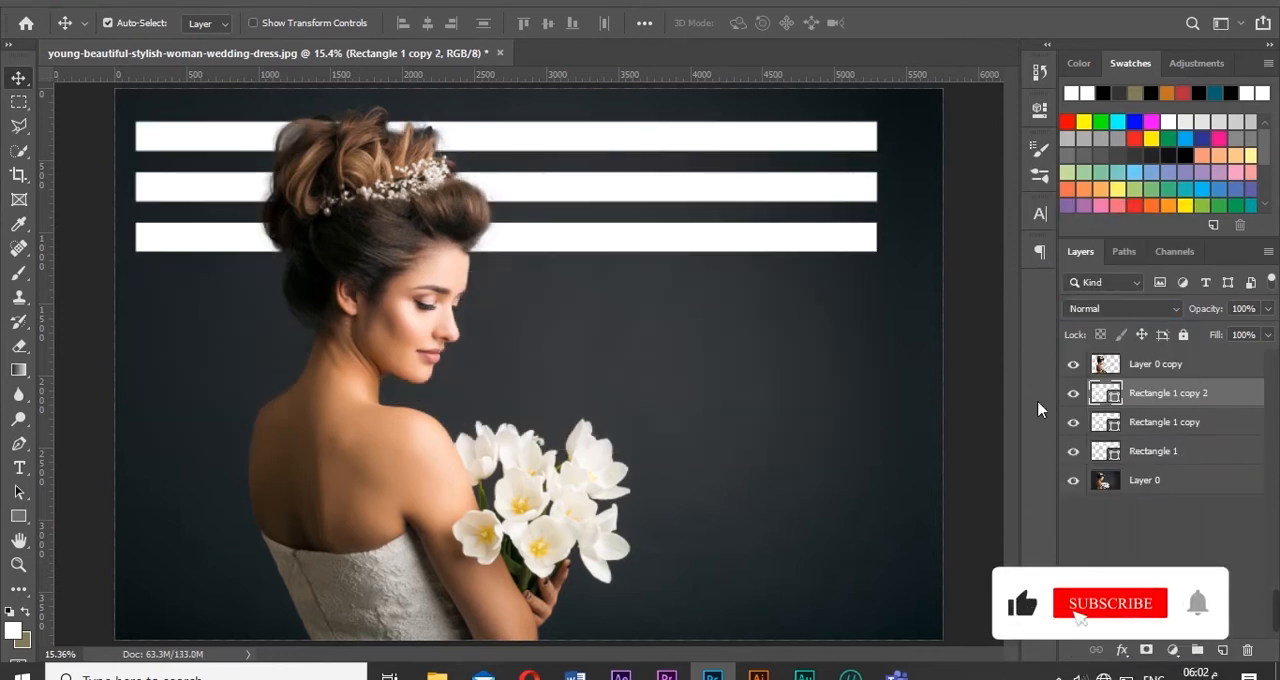
- Duplicate the set of three bars twice down the image and delete the two lowest copies, leaving seven bars
left_click(1165, 453, "shift")
left_click_drag(657, 255, 660, 547)
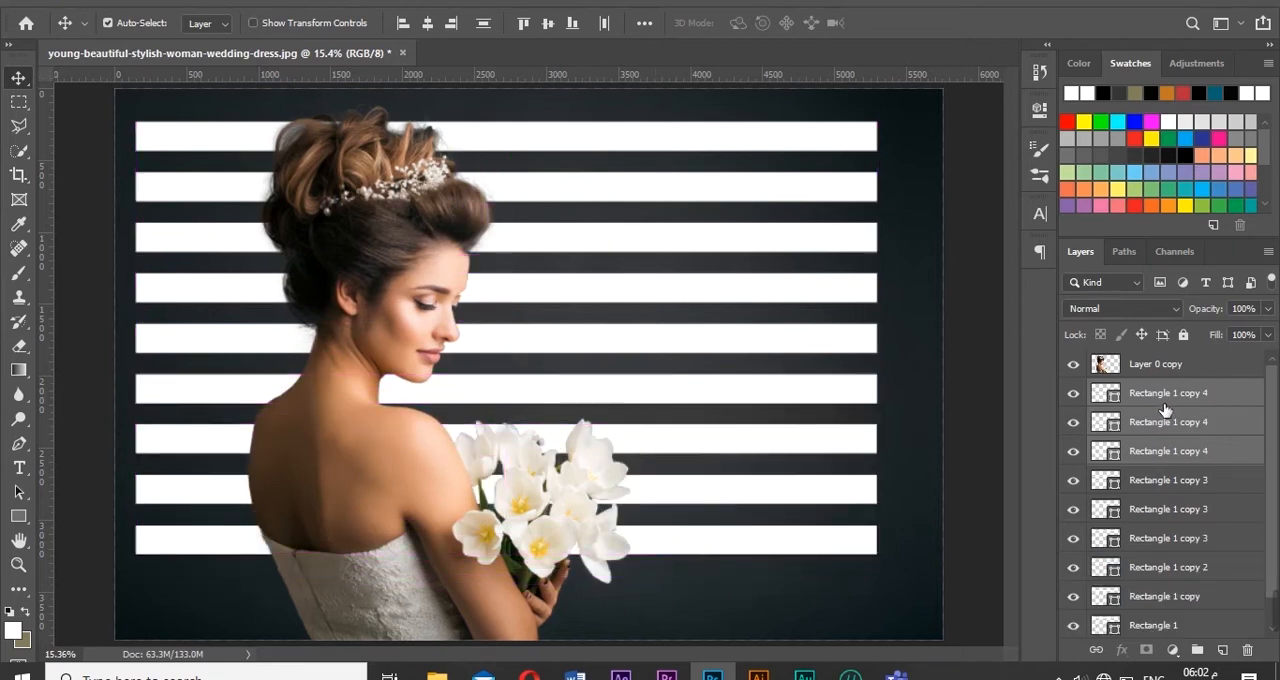
left_click(1074, 394)
left_click(1077, 453)
left_click(1078, 453)
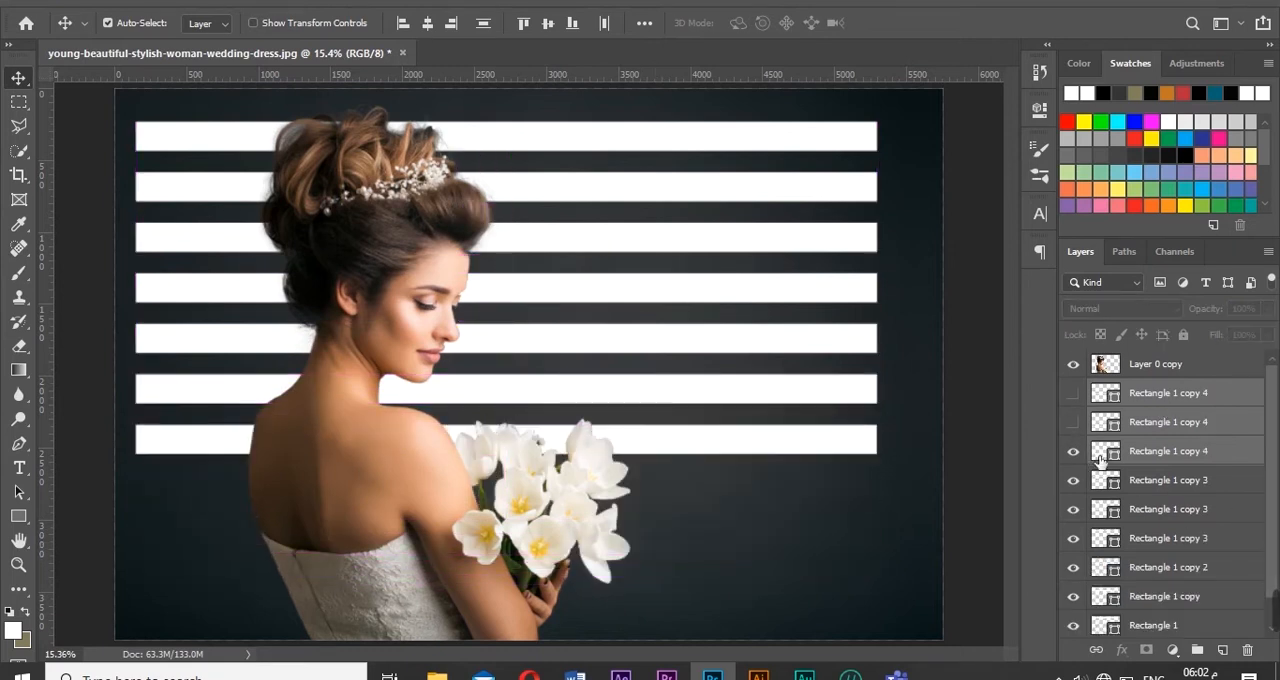
left_click(1223, 429)
key("Delete")
left_click(1226, 396)
key("Delete")
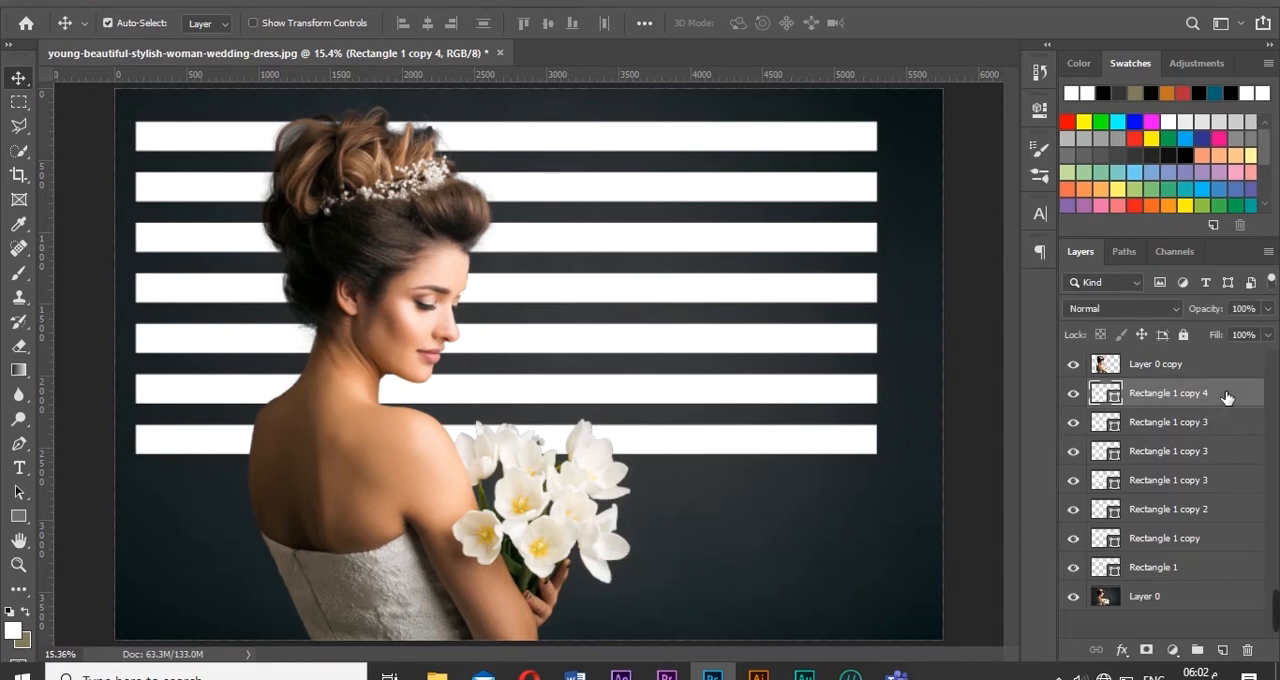
- Merge the seven bar shape layers into a single layer and rasterize it
left_click(1177, 568, "shift")
key("ctrl+e")
right_click(1177, 396)
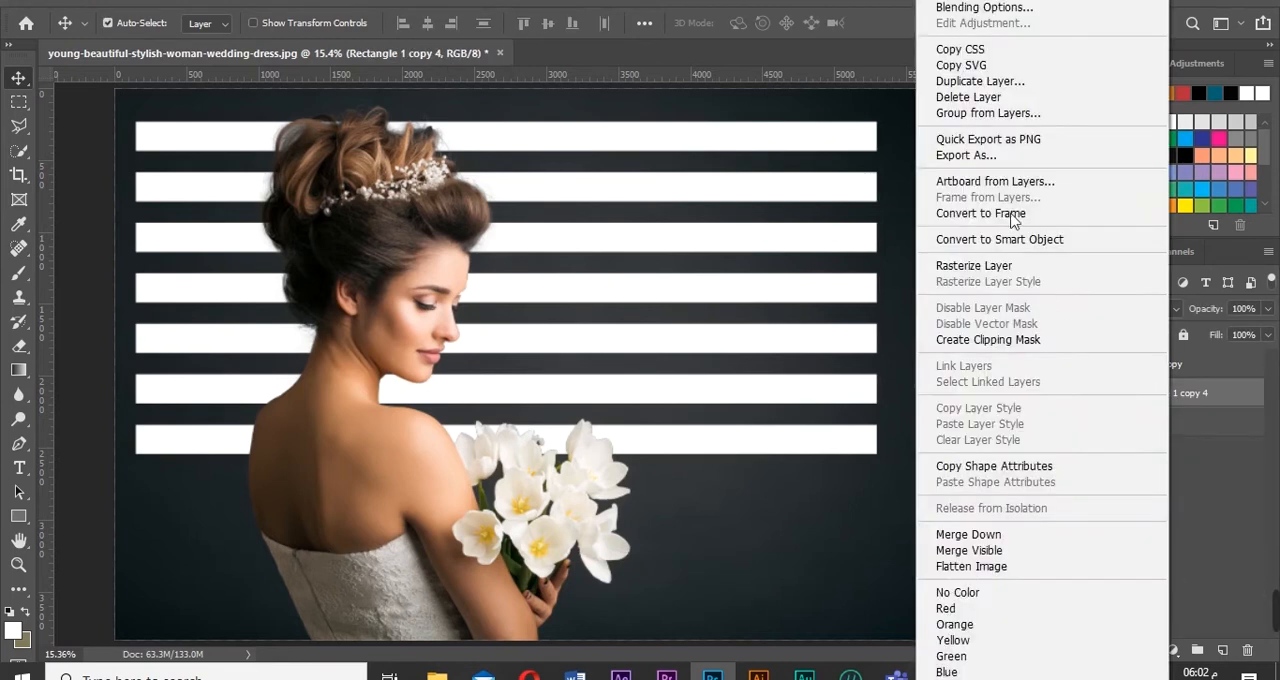
left_click(1012, 266)
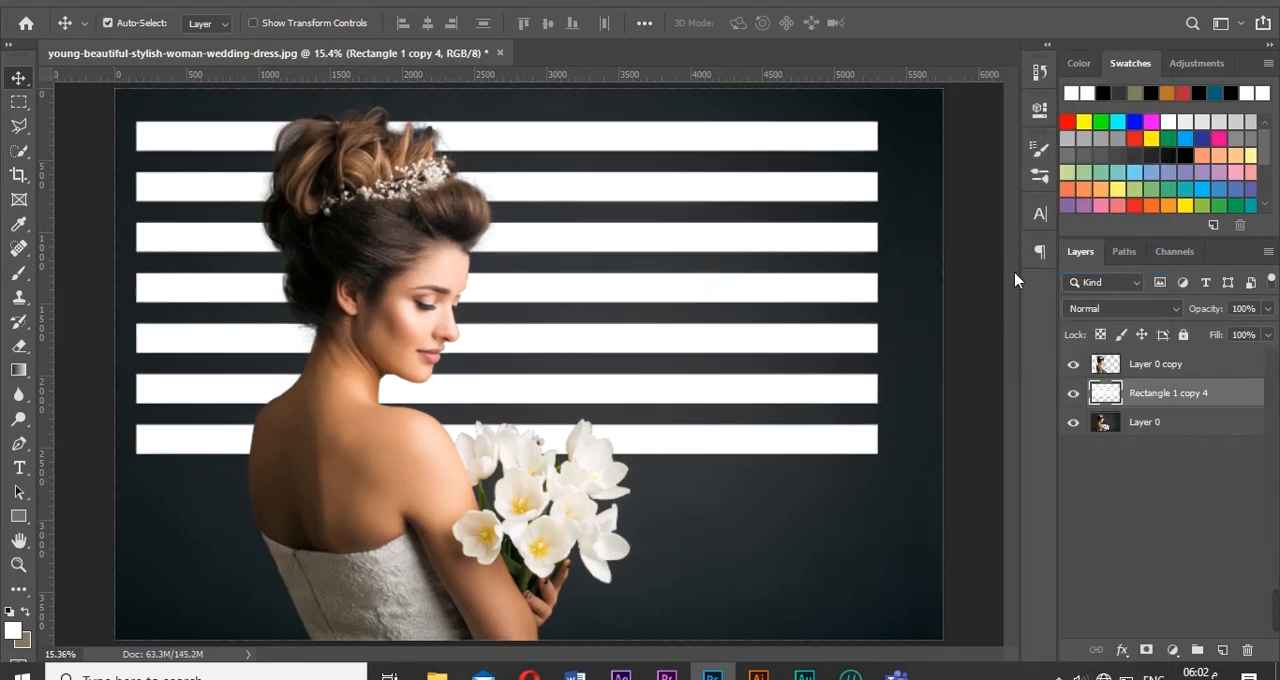
- Set the merged bars layer to Overlay blend mode with 84% opacity
left_click(1126, 312)
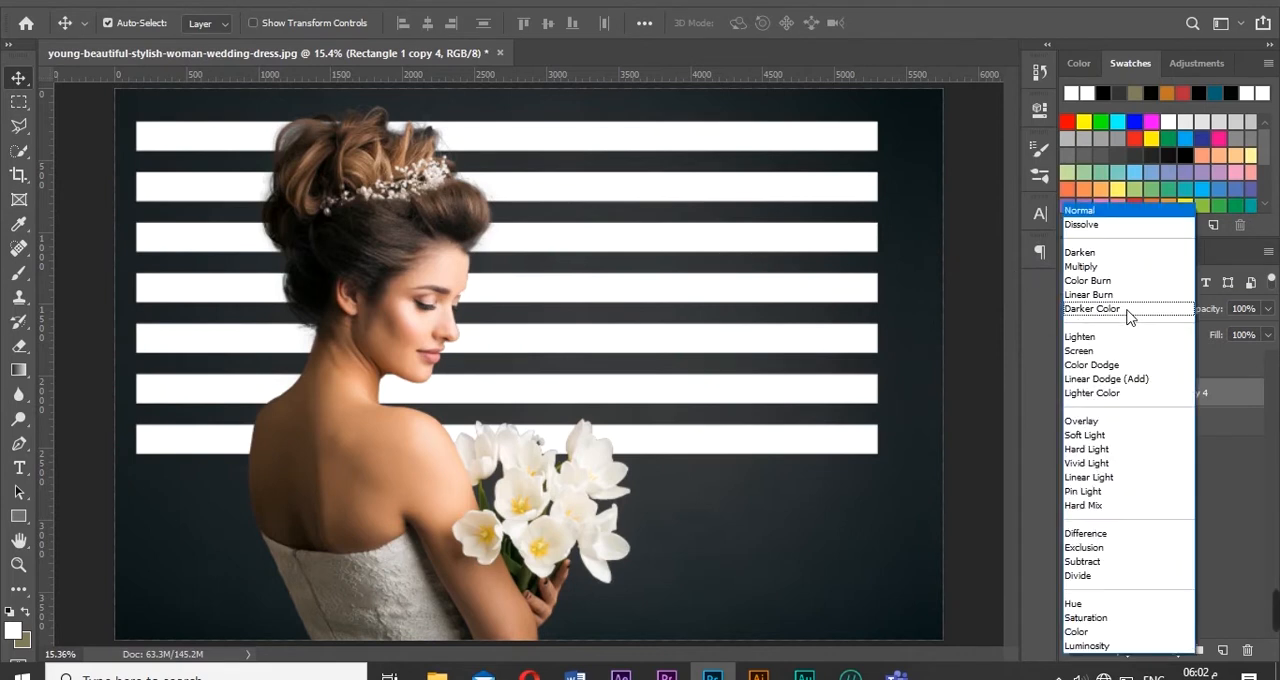
left_click(1097, 428)
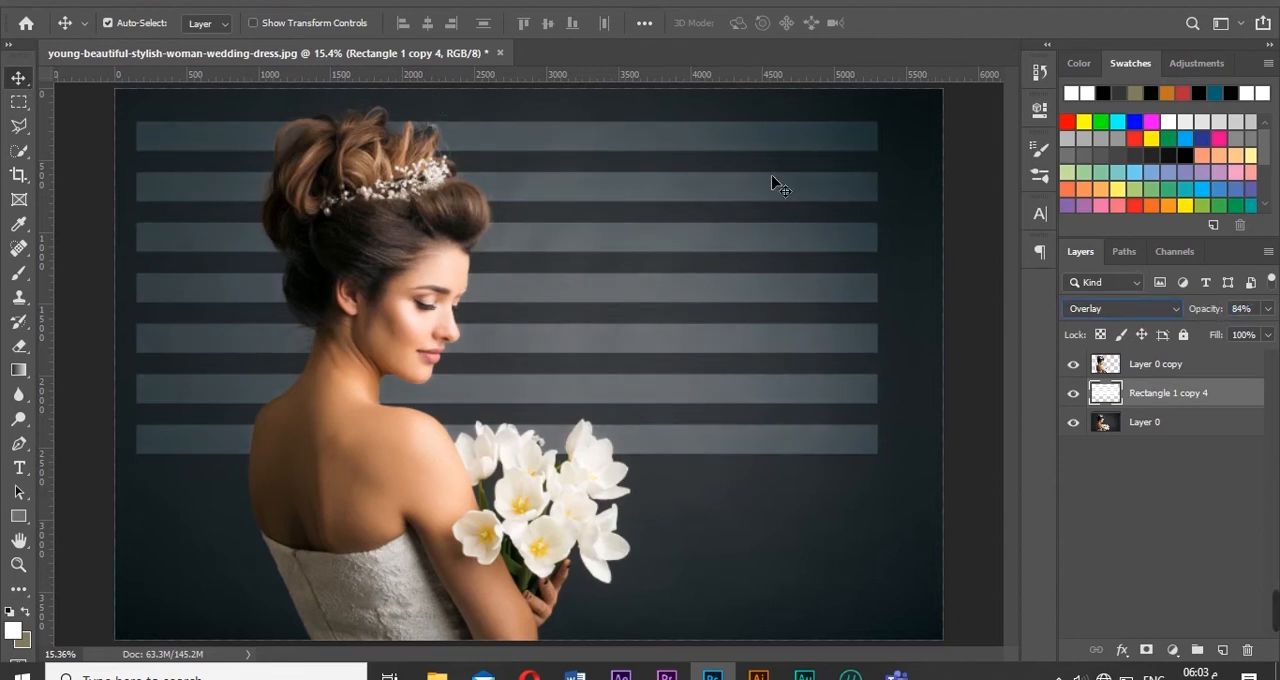
key("ctrl+t")
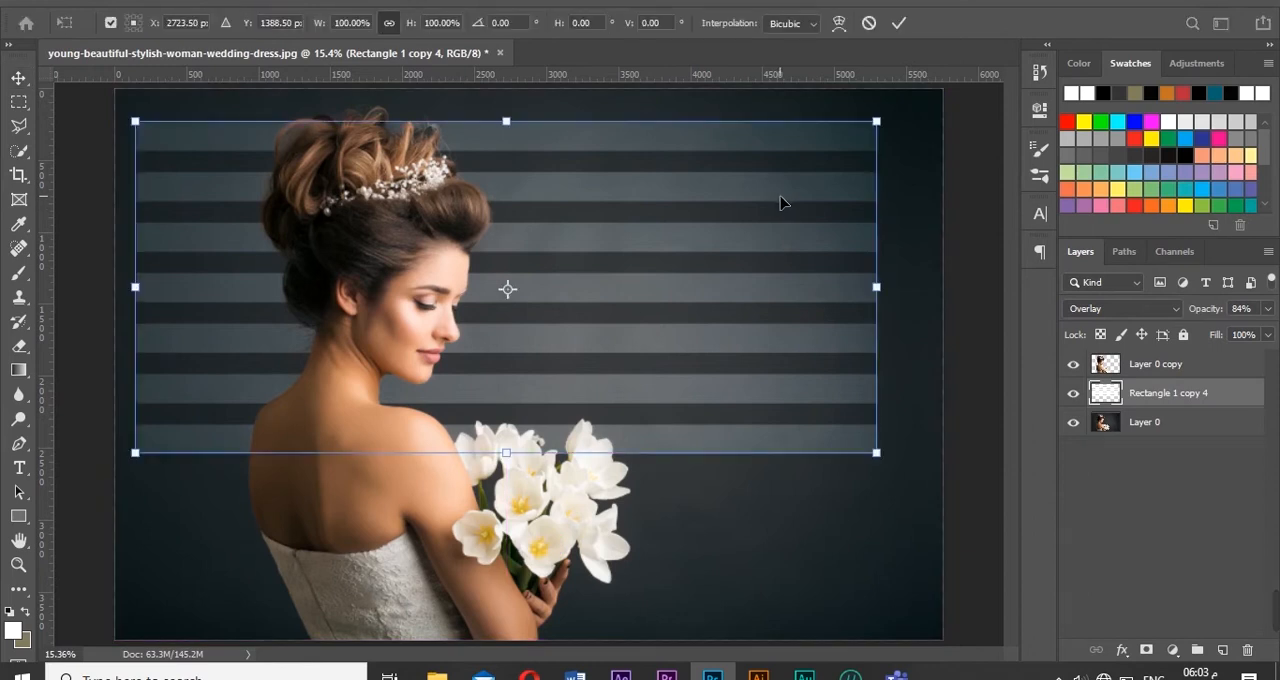
right_click(770, 197)
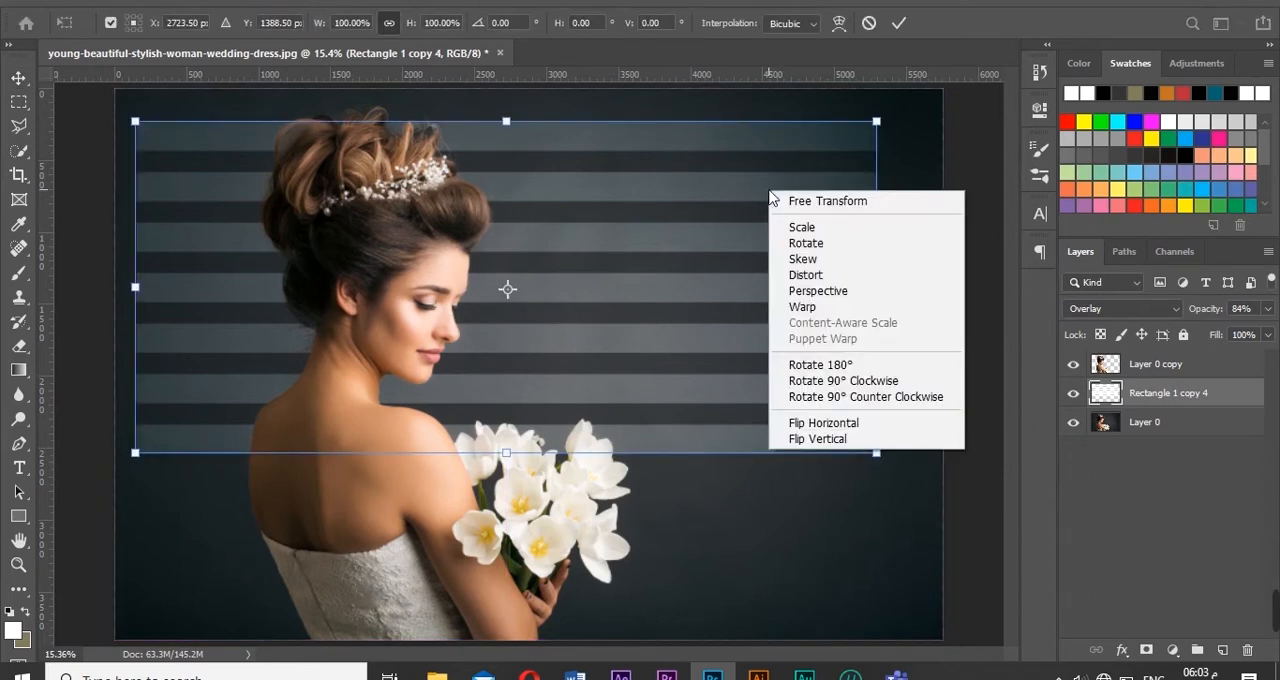
left_click(808, 312)
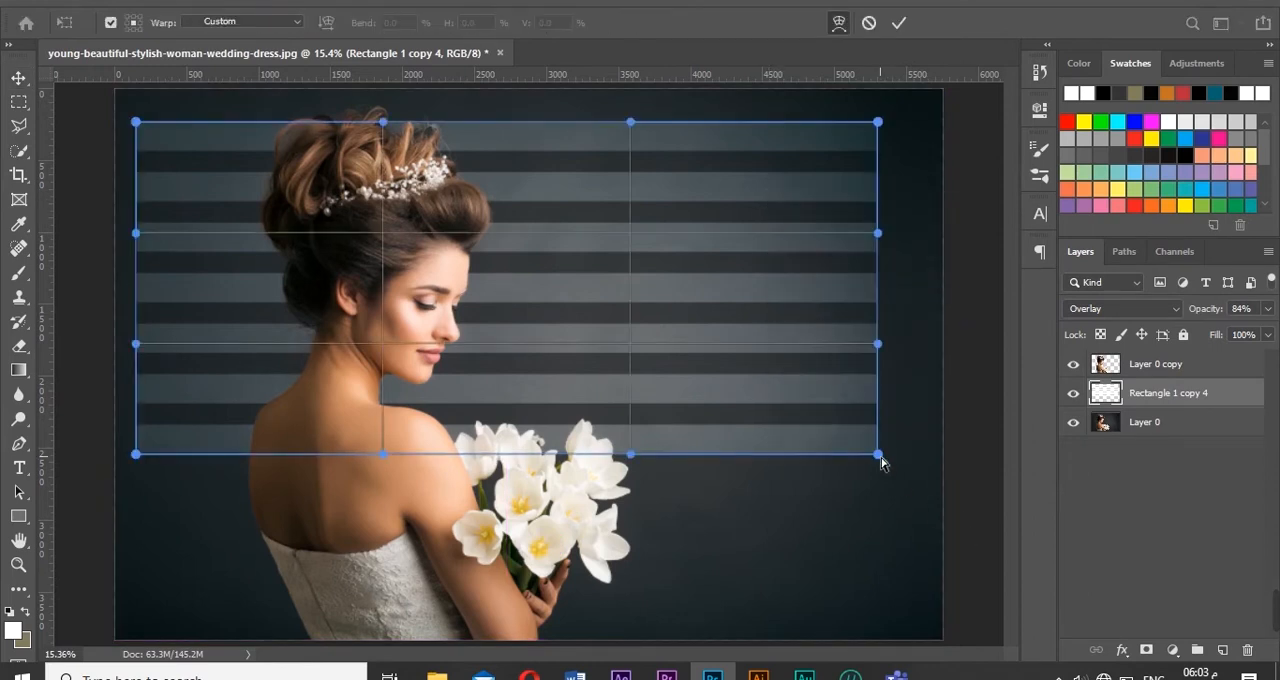
left_click_drag(877, 454, 955, 385)
key("ctrl+z")
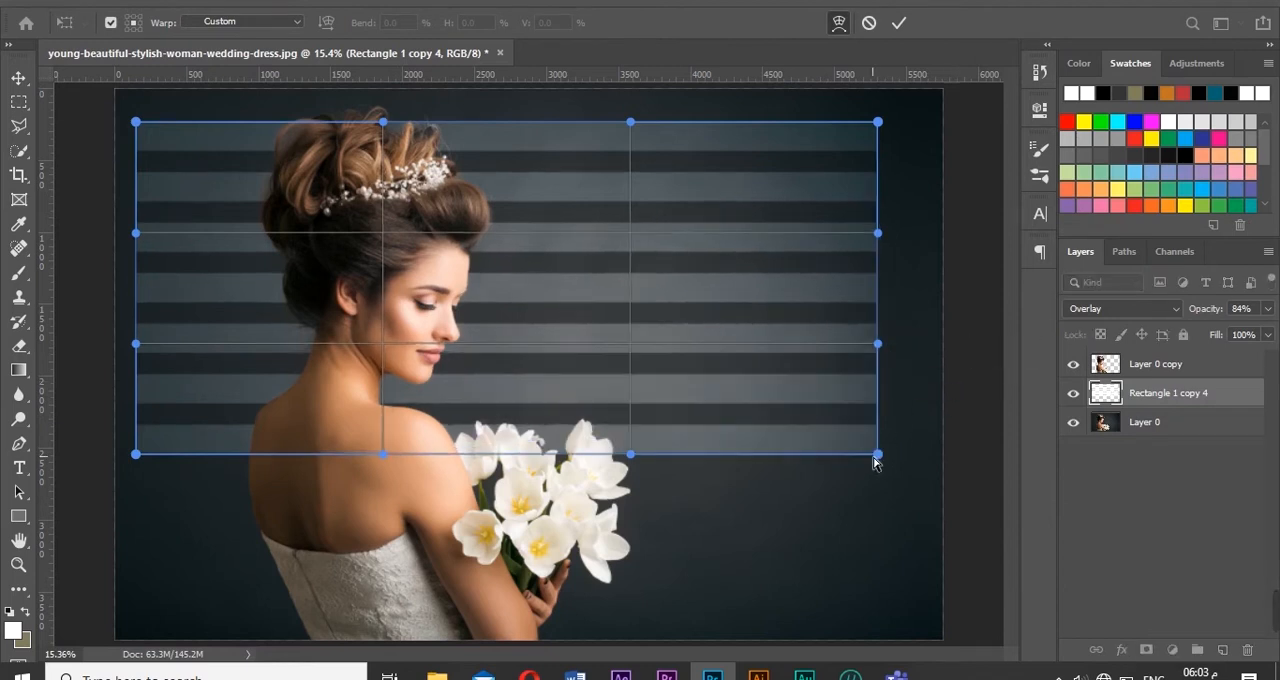
left_click_drag(877, 455, 992, 357)
key("ctrl+z")
left_click_drag(880, 455, 974, 354)
key("ctrl+z")
left_click(869, 23)
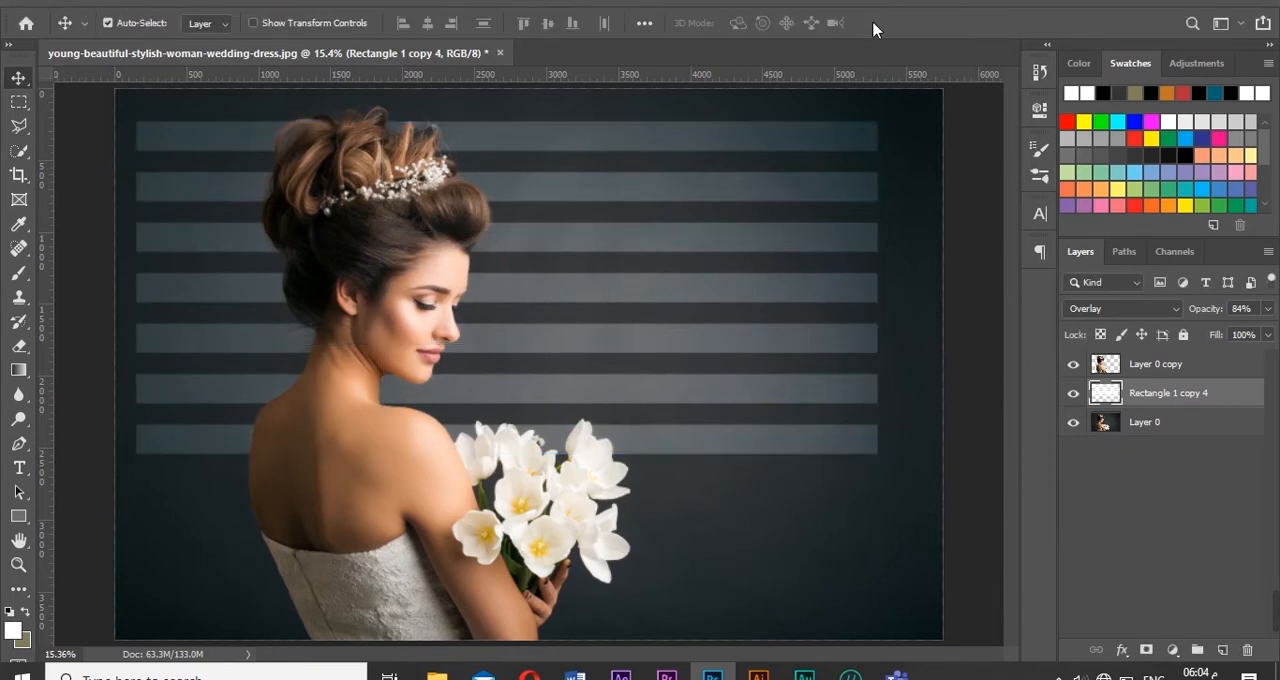
- Distort the stripes so they taper and run past the image's right edge, slant their left side, and lower the bottom edge
key("ctrl+t")
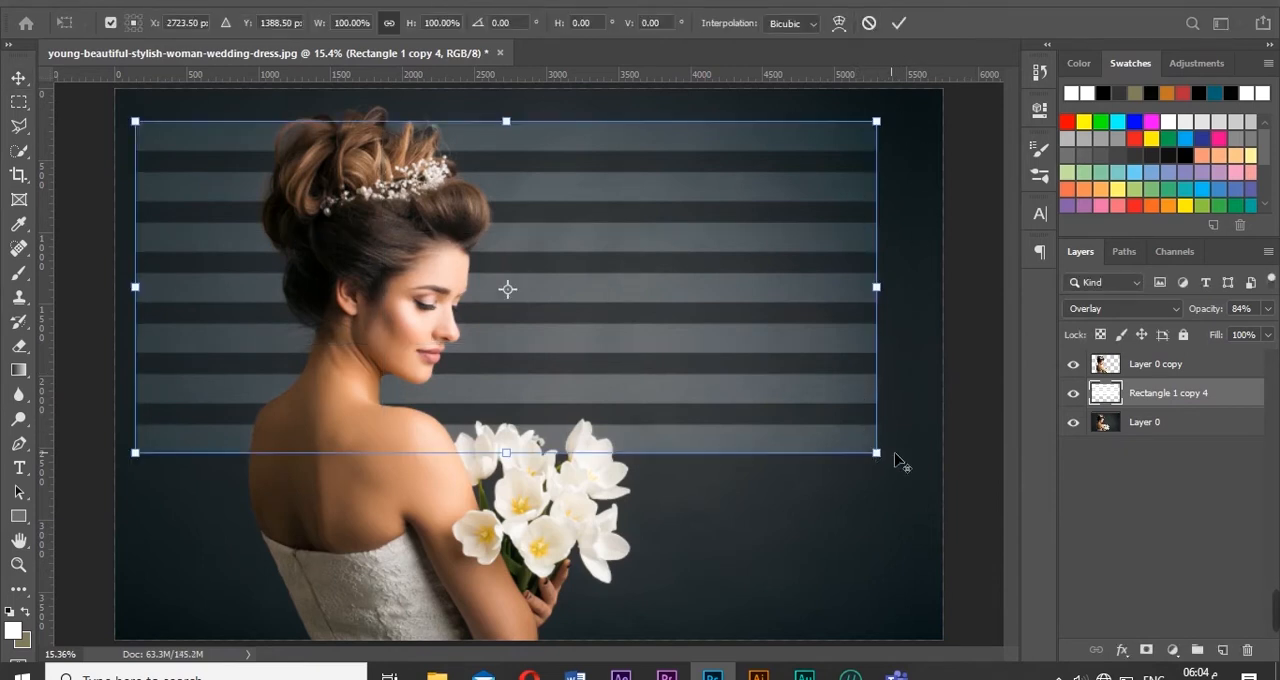
left_click_drag(964, 398, 960, 396)
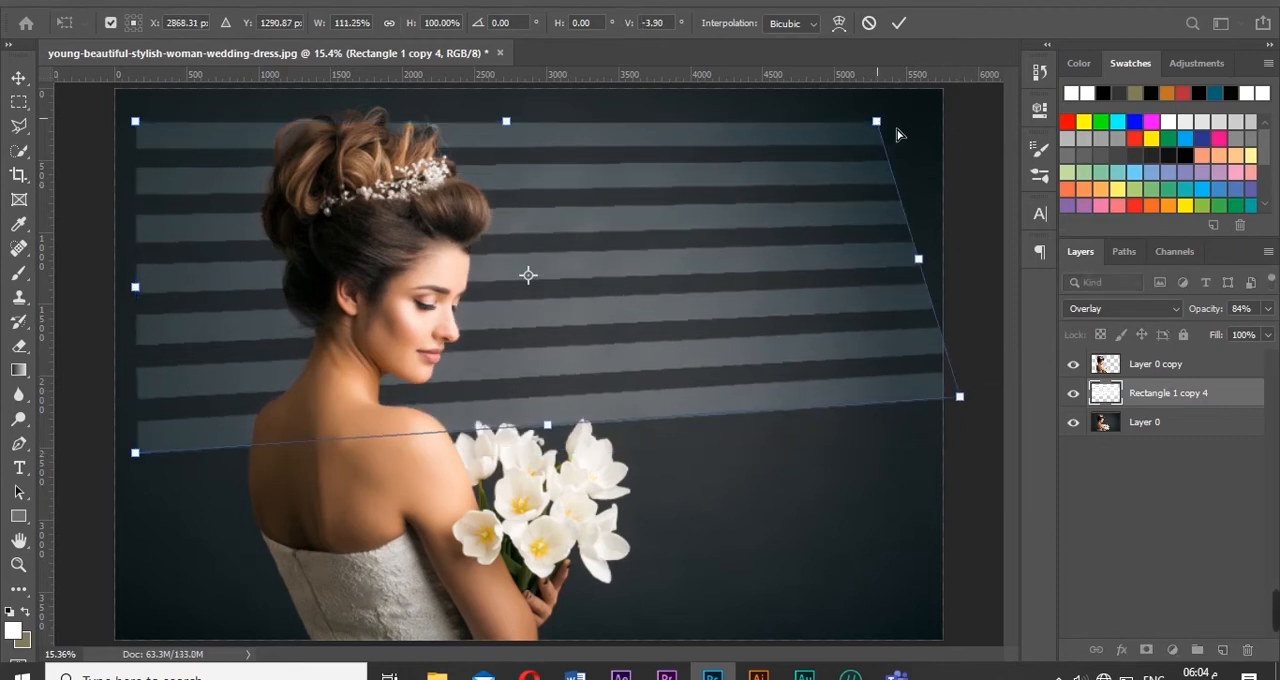
left_click_drag(877, 122, 962, 178)
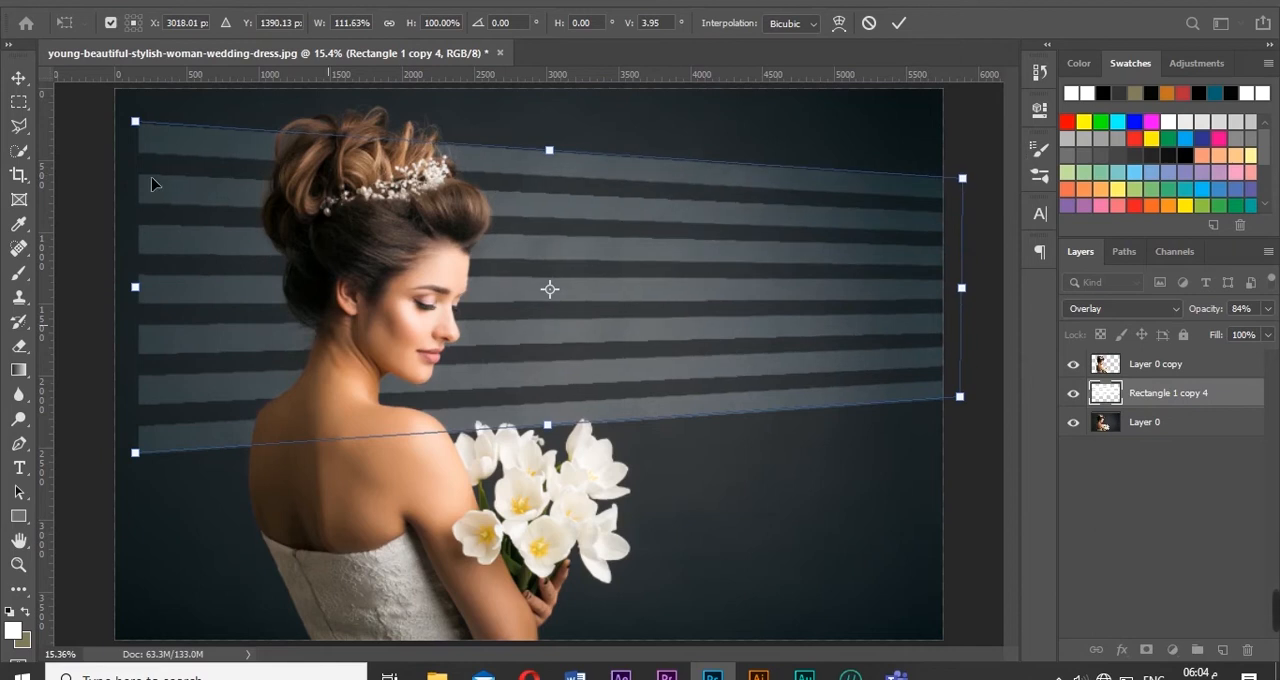
left_click_drag(141, 127, 238, 113)
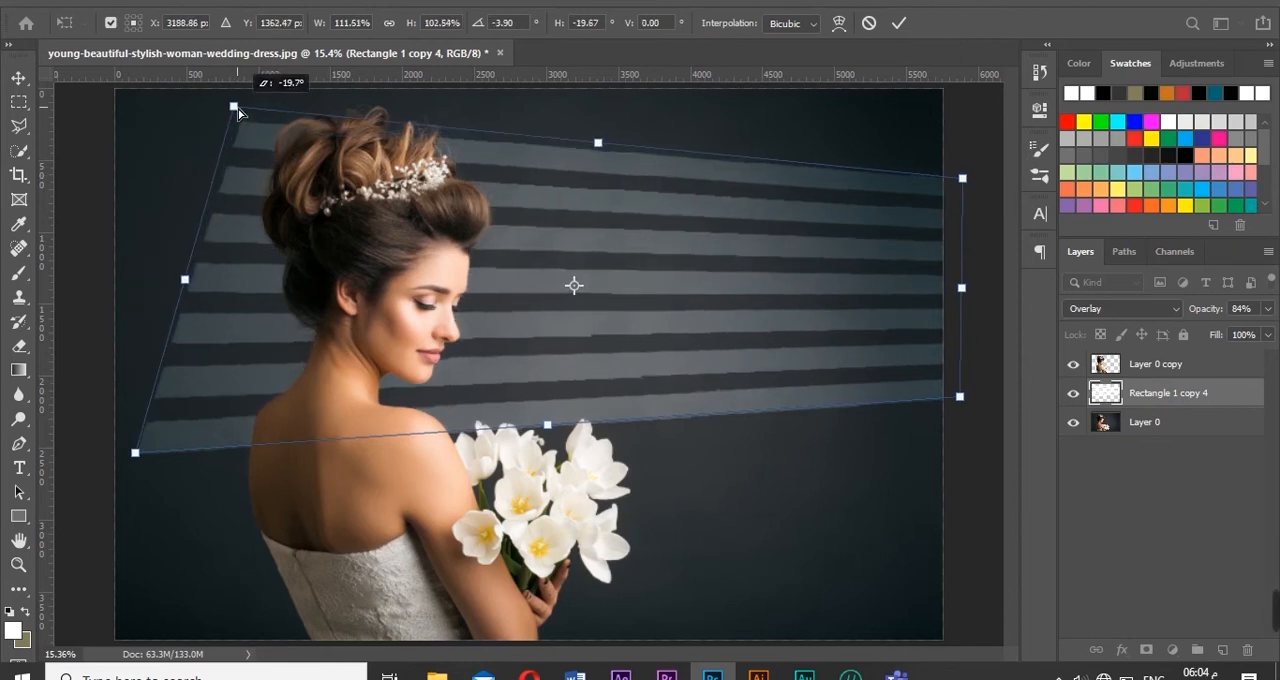
left_click_drag(560, 427, 561, 458)
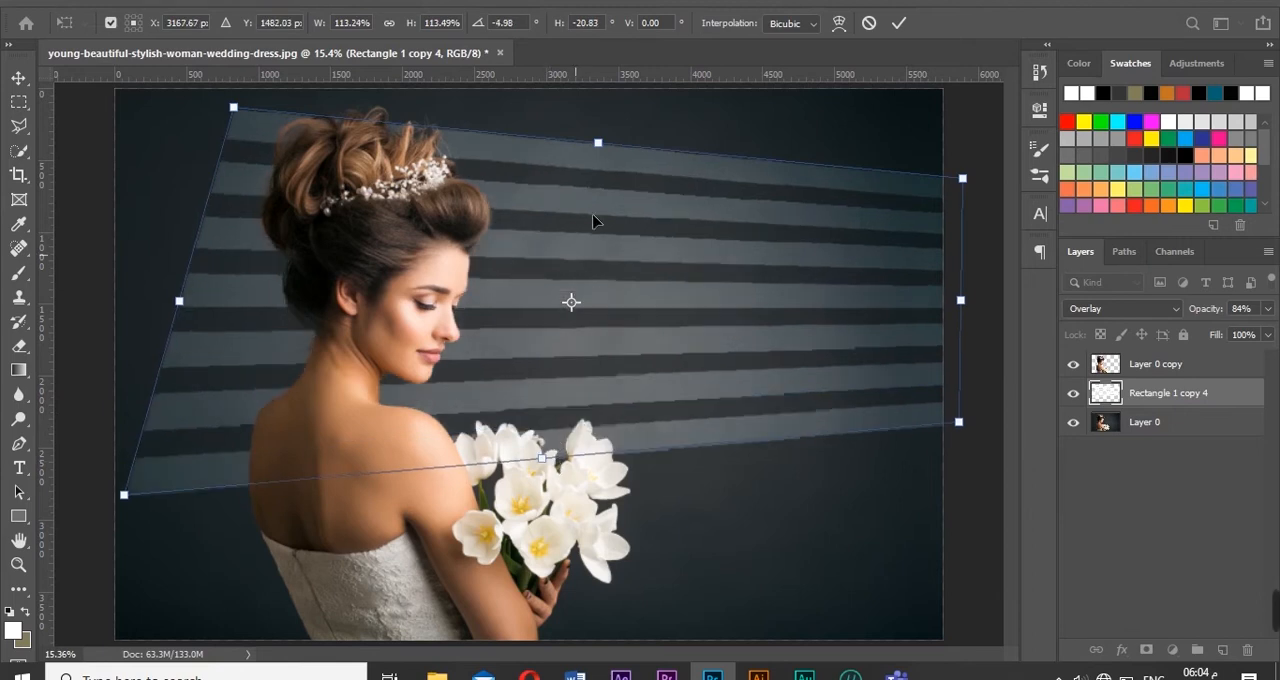
left_click_drag(126, 505, 161, 500)
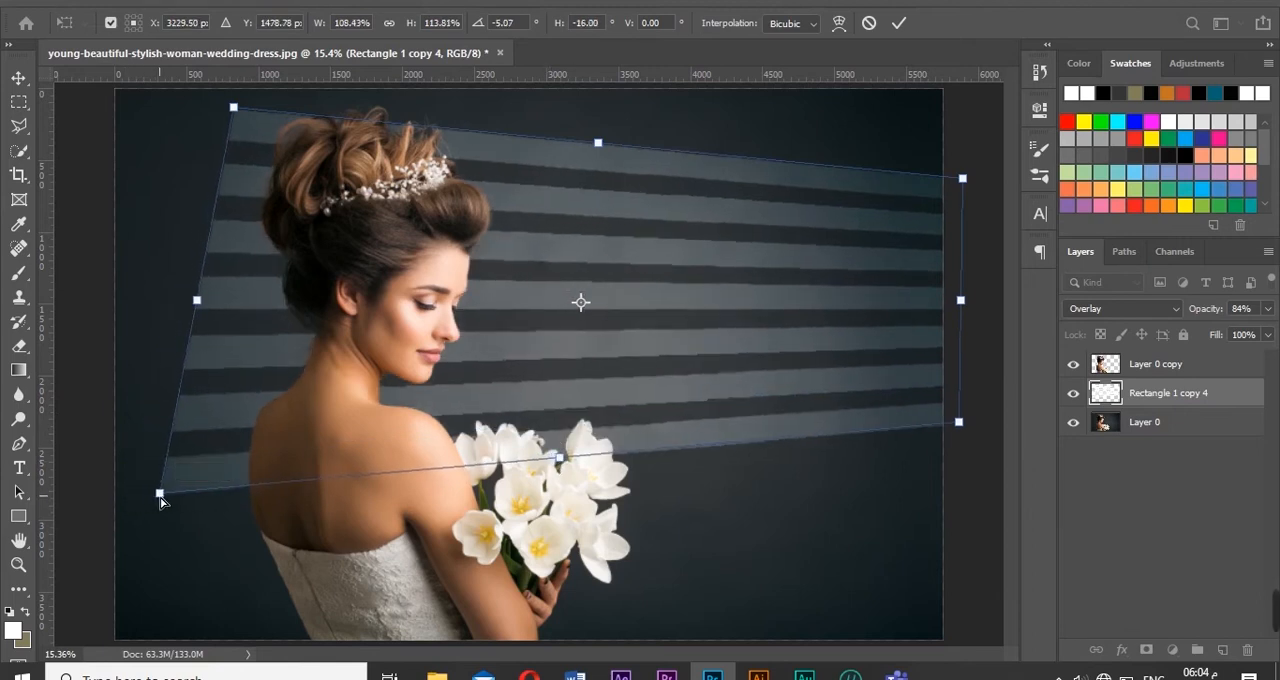
key("Return")
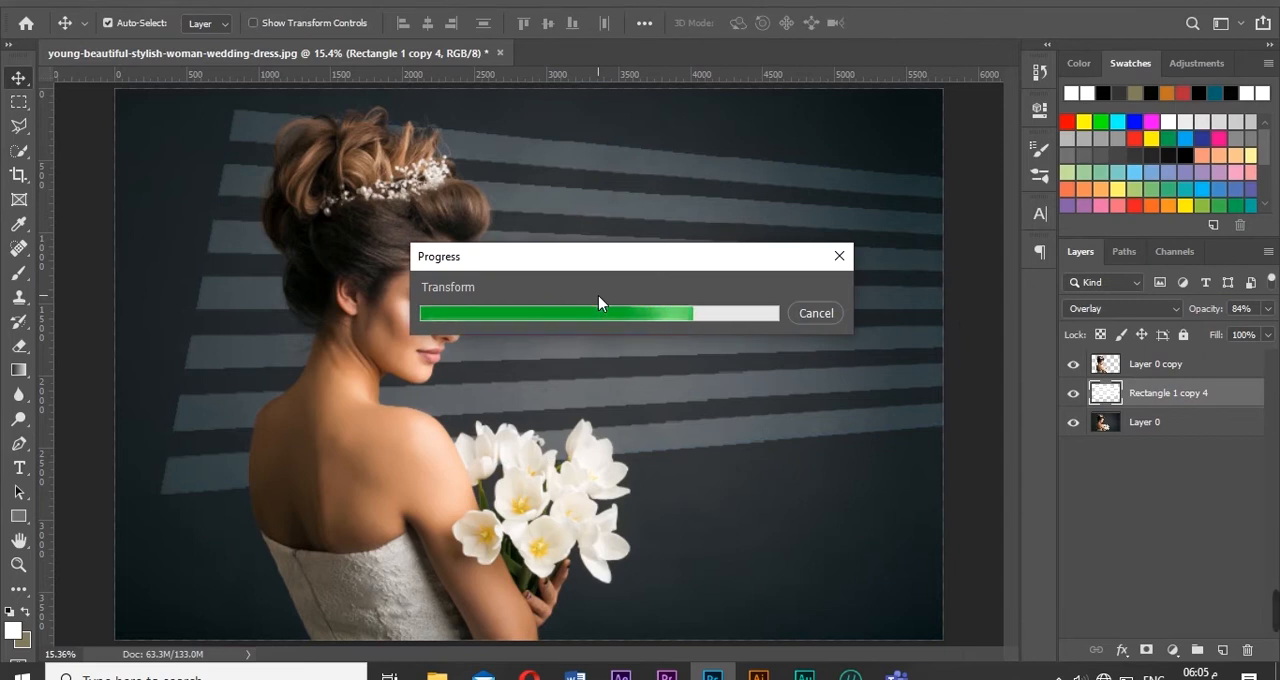
- Pull the stripes' upper-left corner slightly outward, then extend their lower-left side downward so the bars fan out behind the woman
key("ctrl+t")
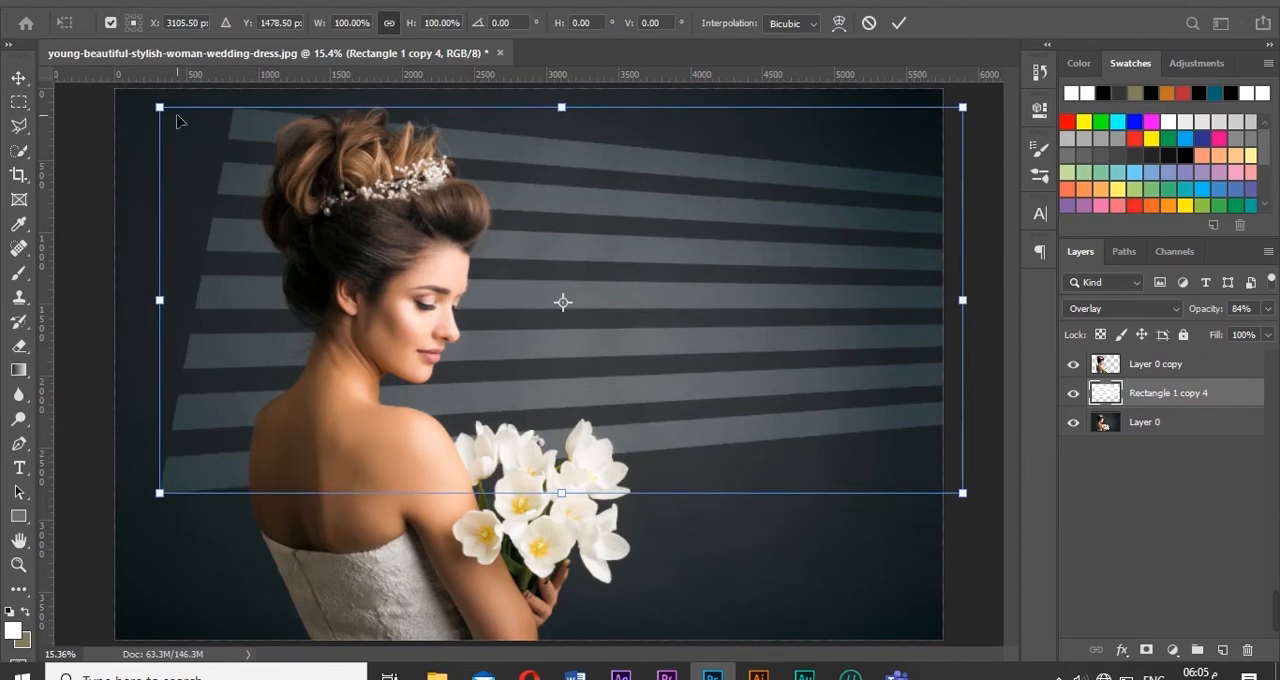
left_click_drag(164, 112, 140, 100)
key("Return")
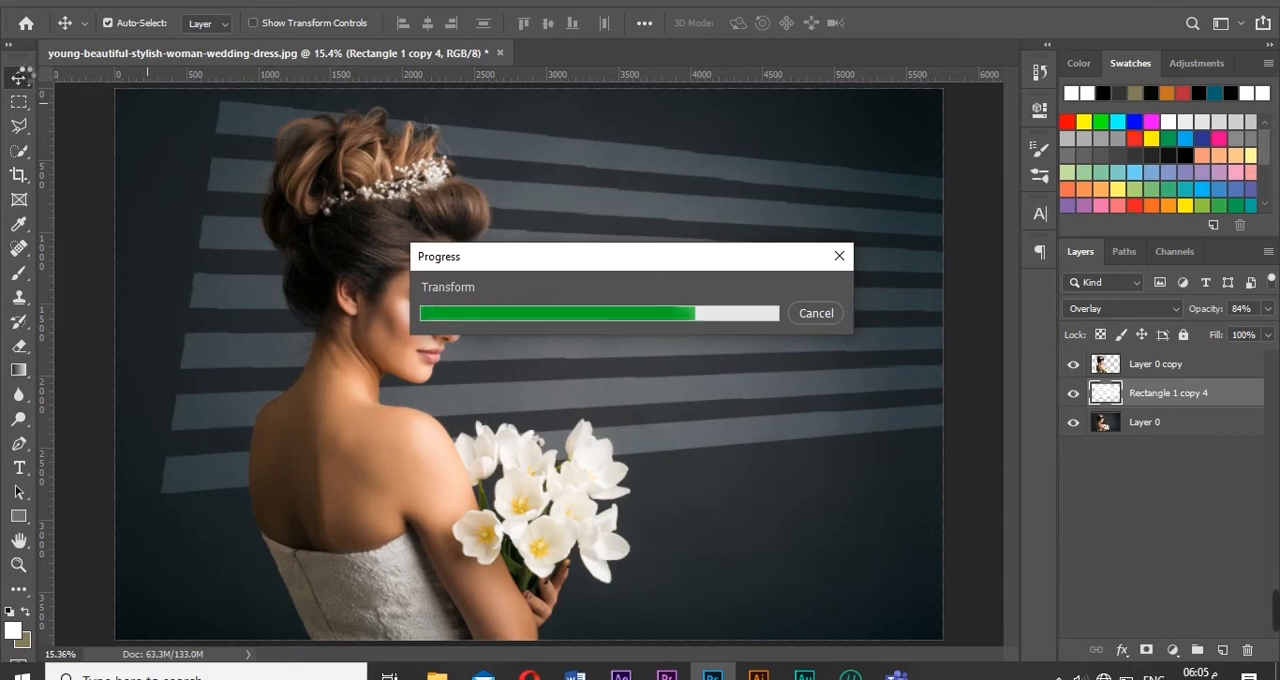
key("ctrl+t")
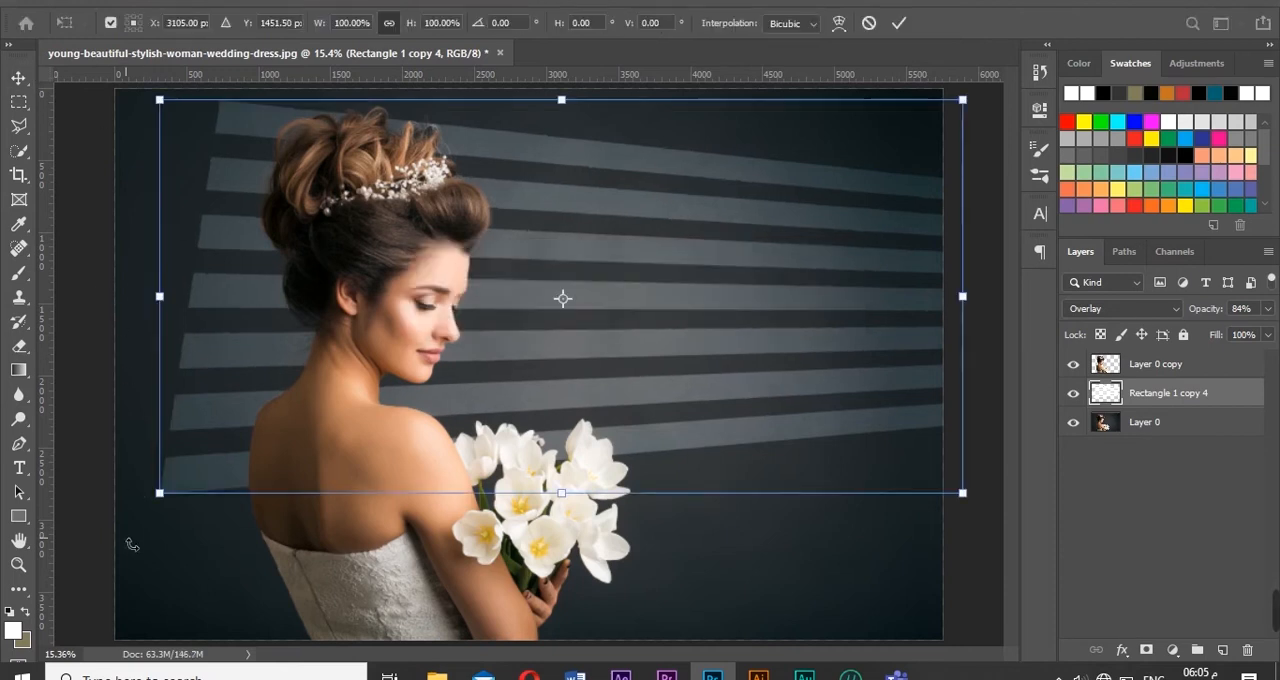
left_click_drag(148, 519, 159, 532)
left_click_drag(591, 508, 591, 543)
key("Return")
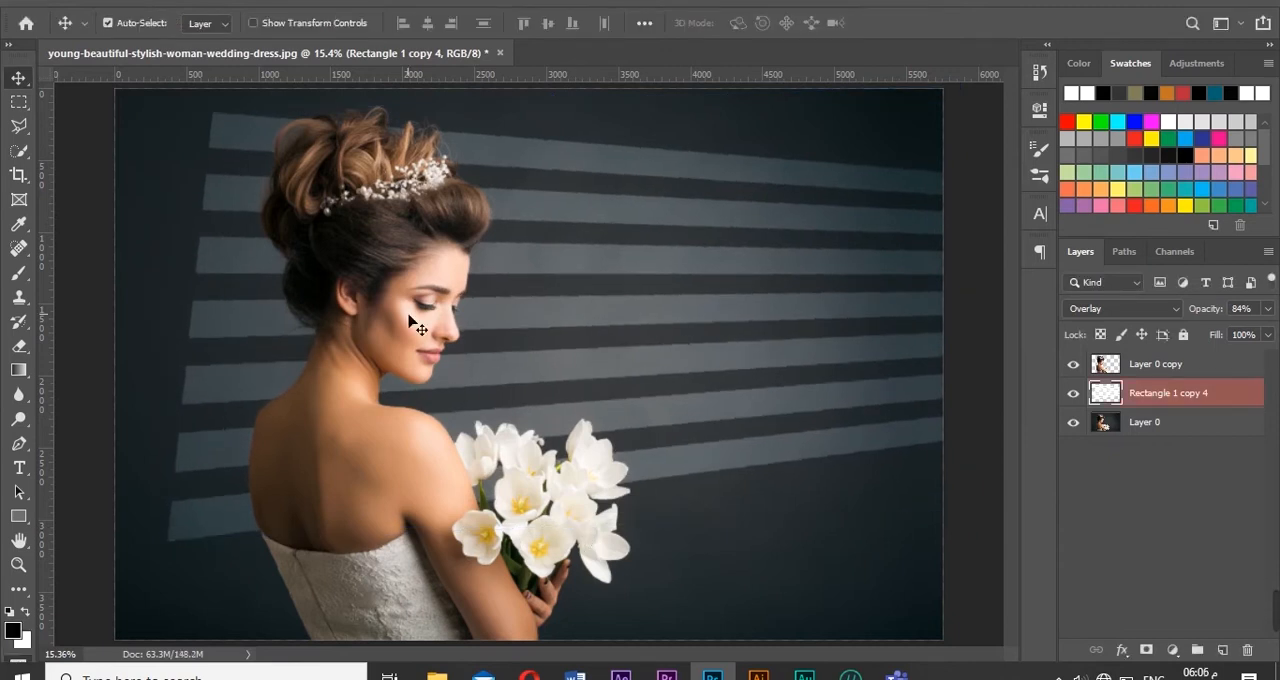
- Enter Quick Mask mode on the stripes layer and choose the Gradient tool
key("q")
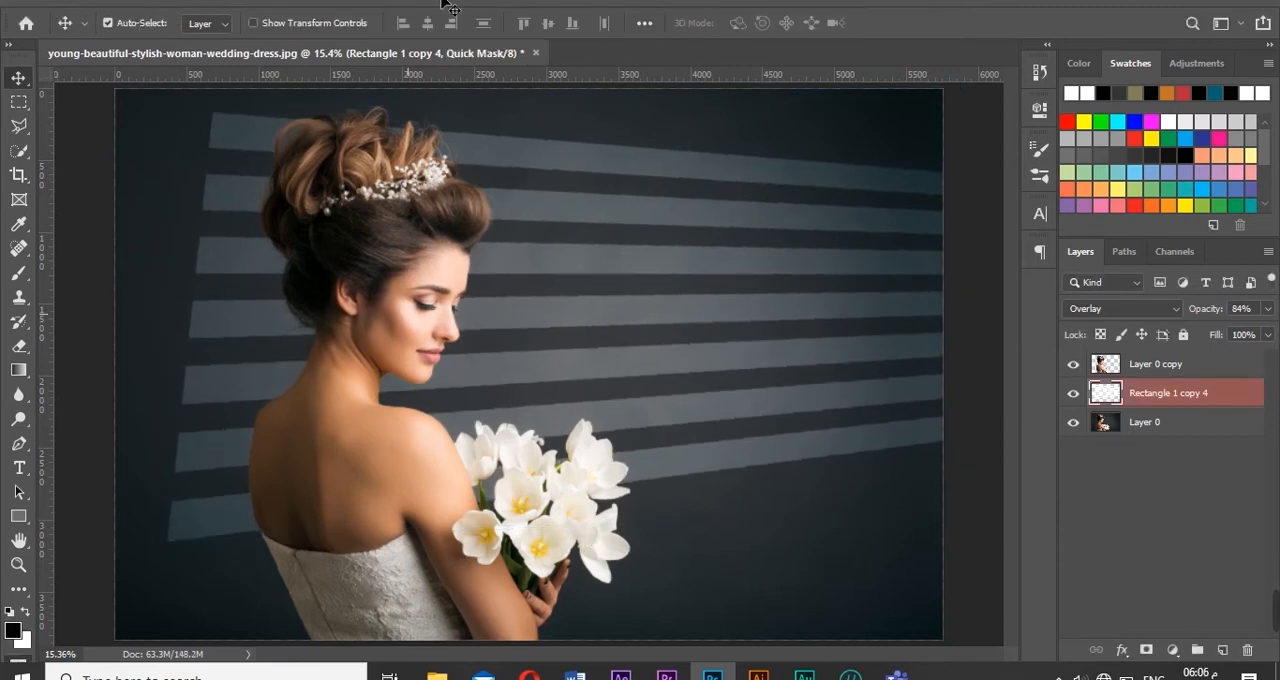
left_click(19, 367)
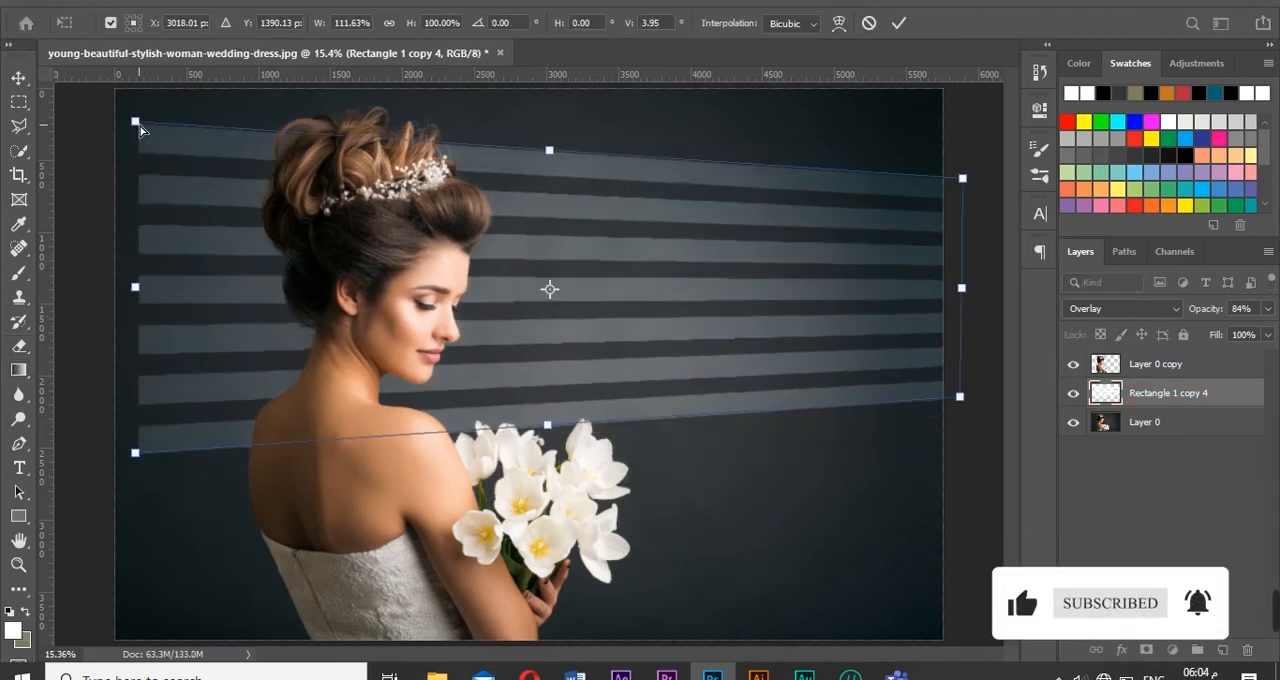
- Move the distorted stripes' upper-left corner inward, lower their bottom edge, and bring the lower-left corner slightly inward
left_click_drag(137, 123, 238, 114)
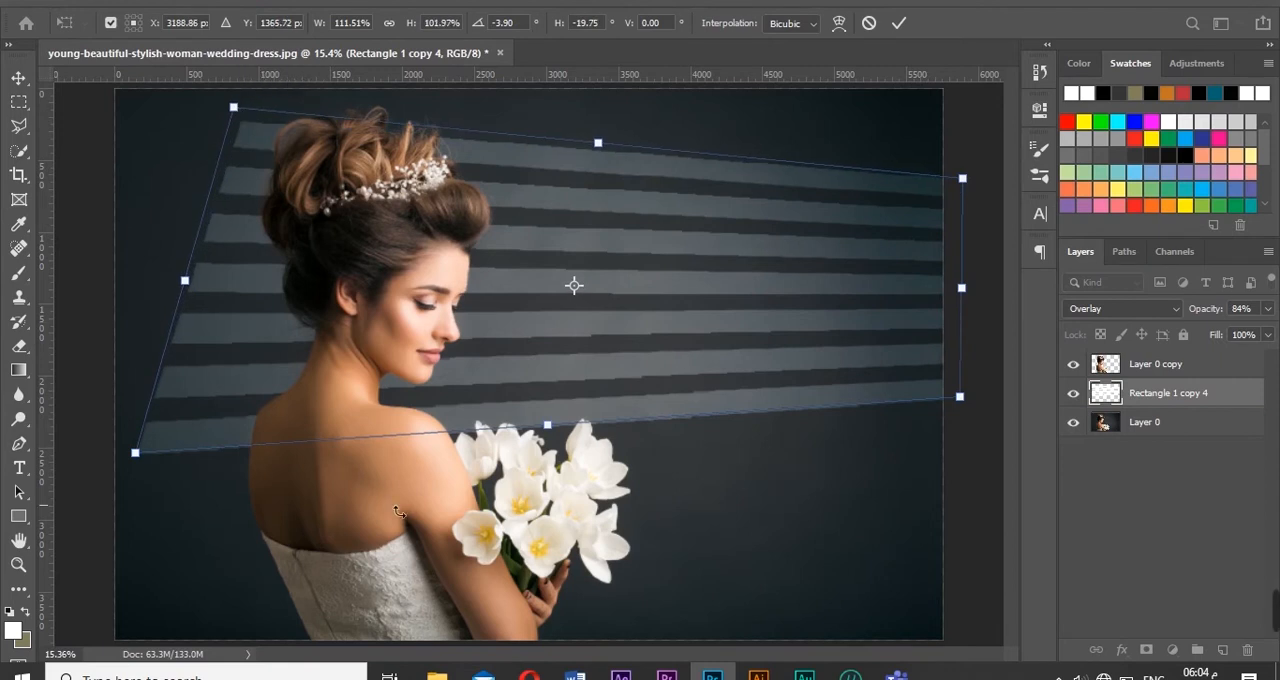
left_click_drag(559, 437, 557, 467)
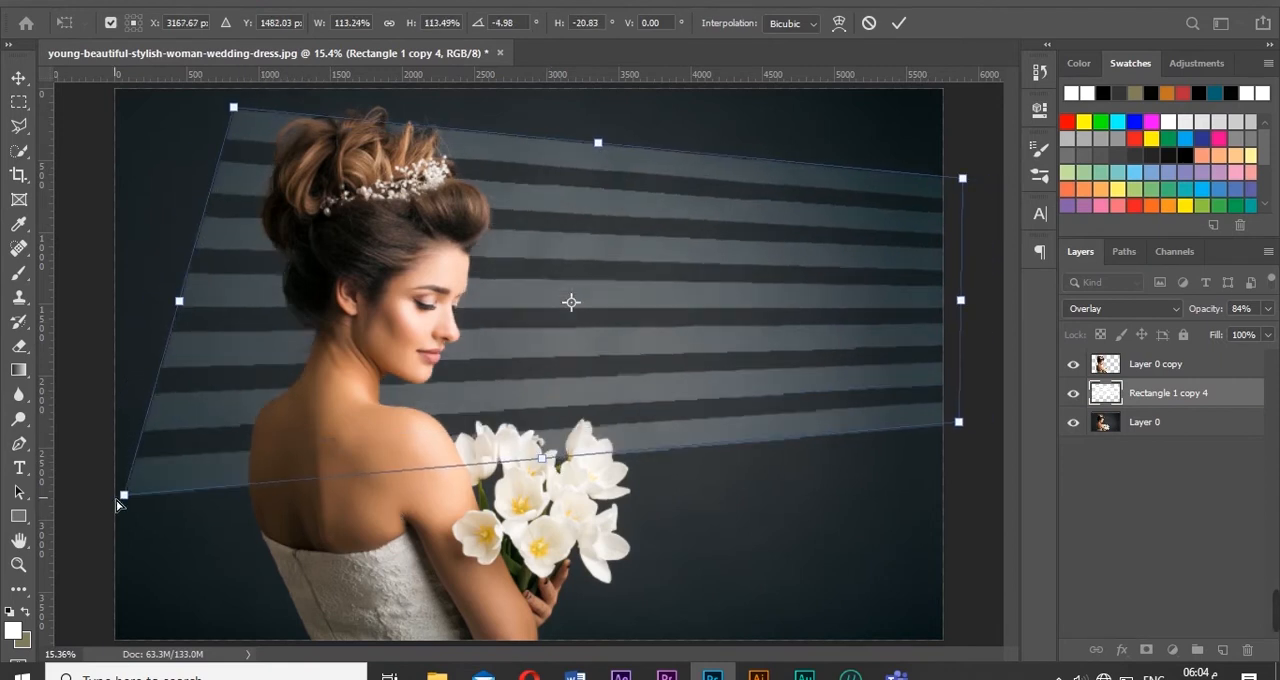
left_click_drag(130, 498, 161, 495)
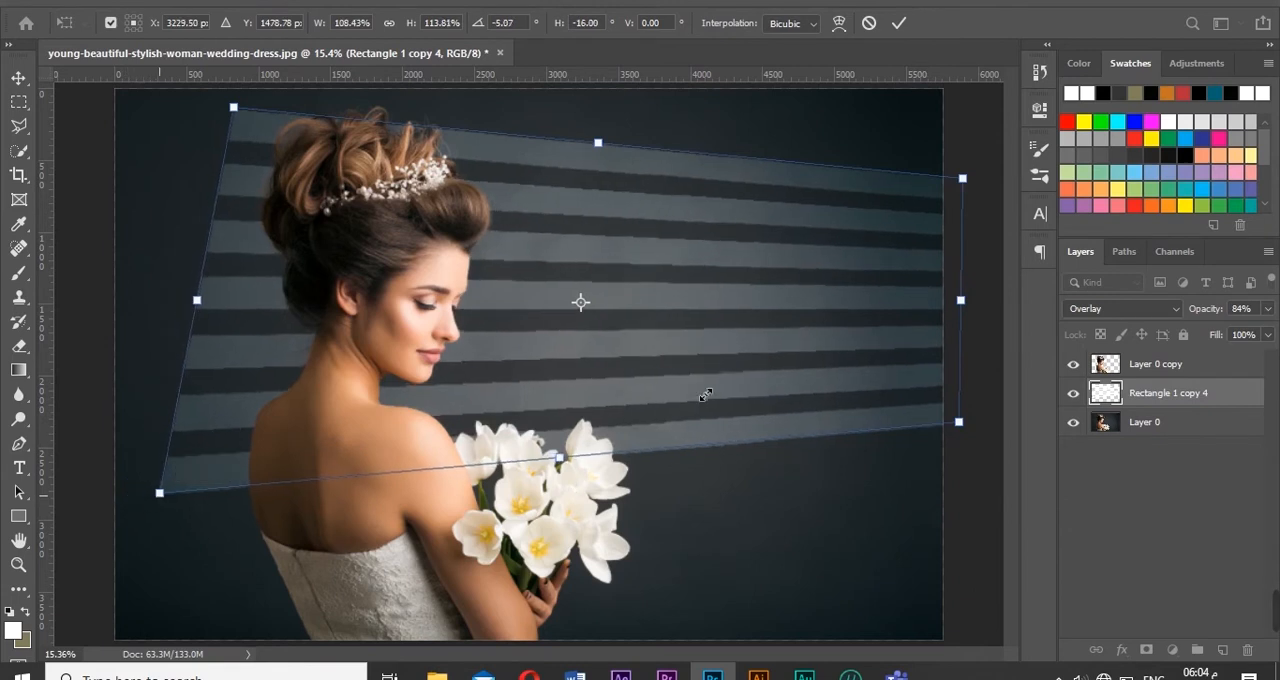
key("Return")
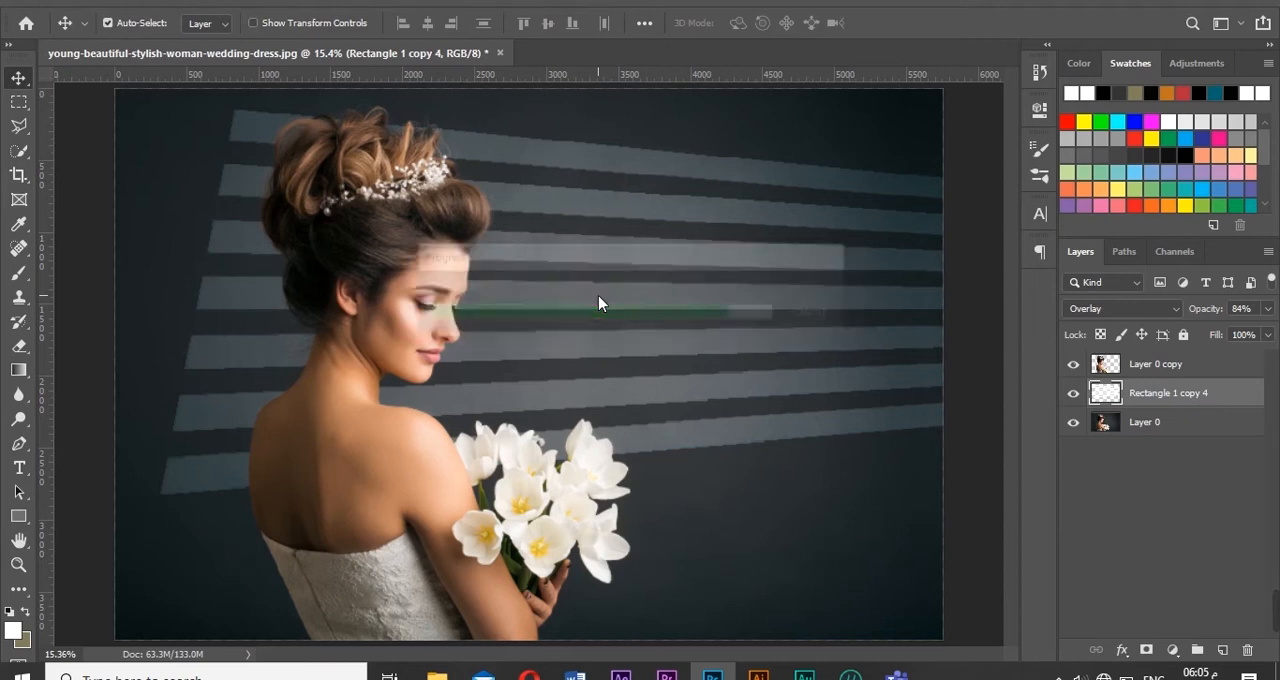
- Refine the stripes' perspective by nudging the upper-left corner outward, stretching the lower-left side down, and shifting the bars down slightly
key("ctrl+t")
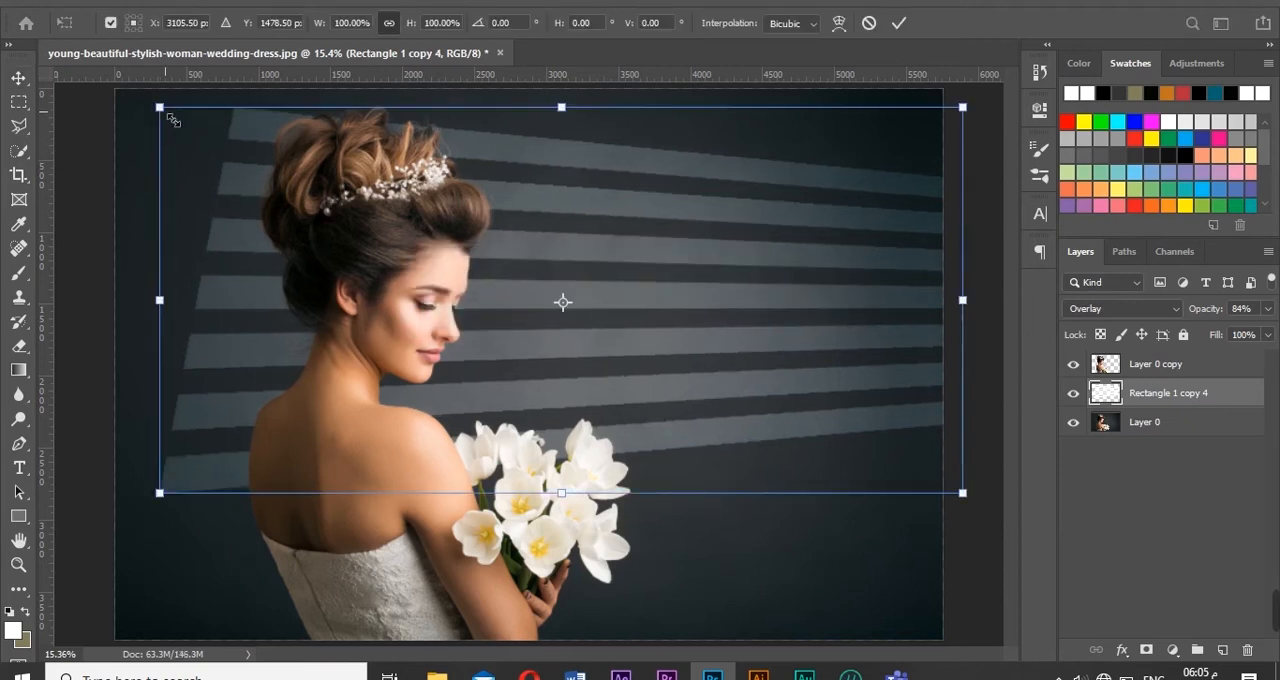
left_click_drag(165, 112, 147, 103)
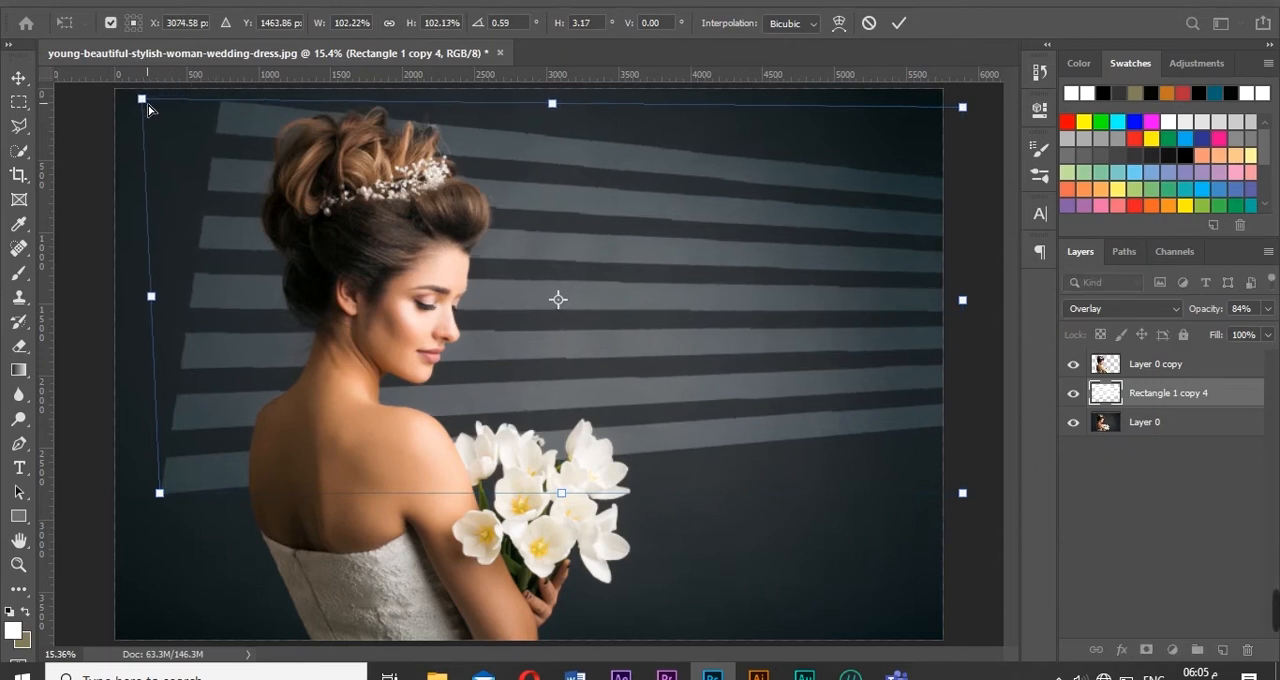
key("Return")
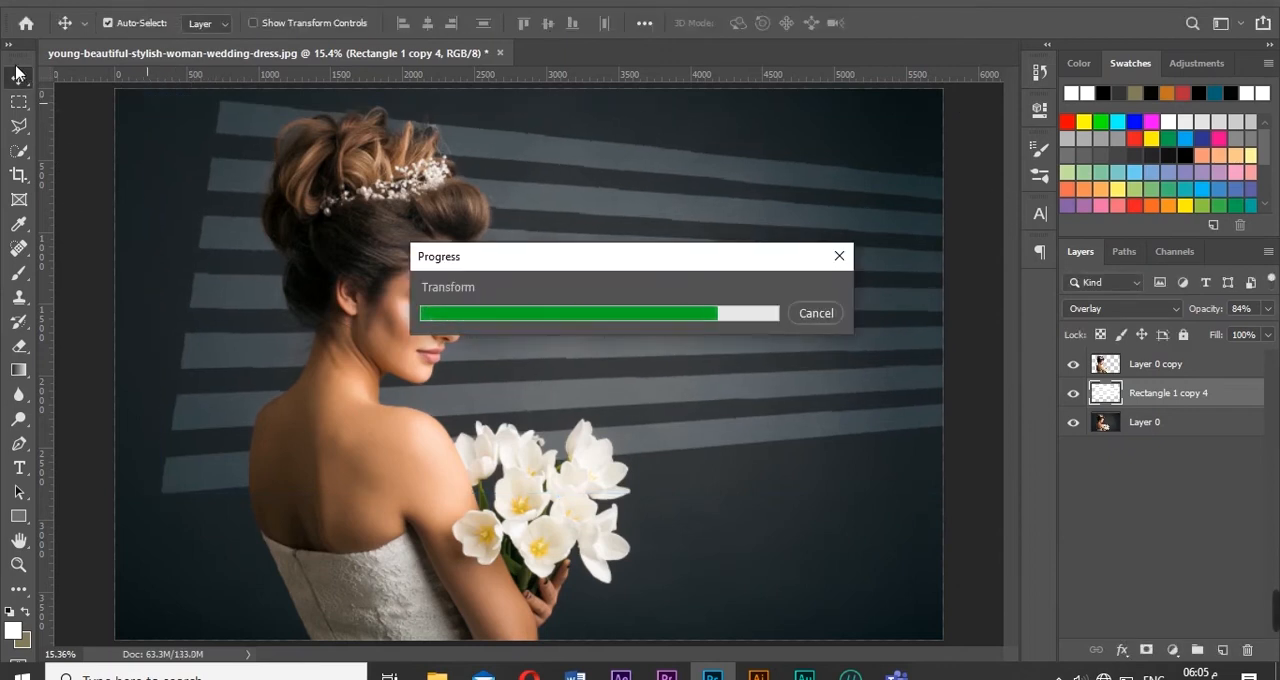
key("ctrl+t")
left_click_drag(140, 494, 155, 525)
left_click_drag(589, 520, 591, 540)
key("Return")
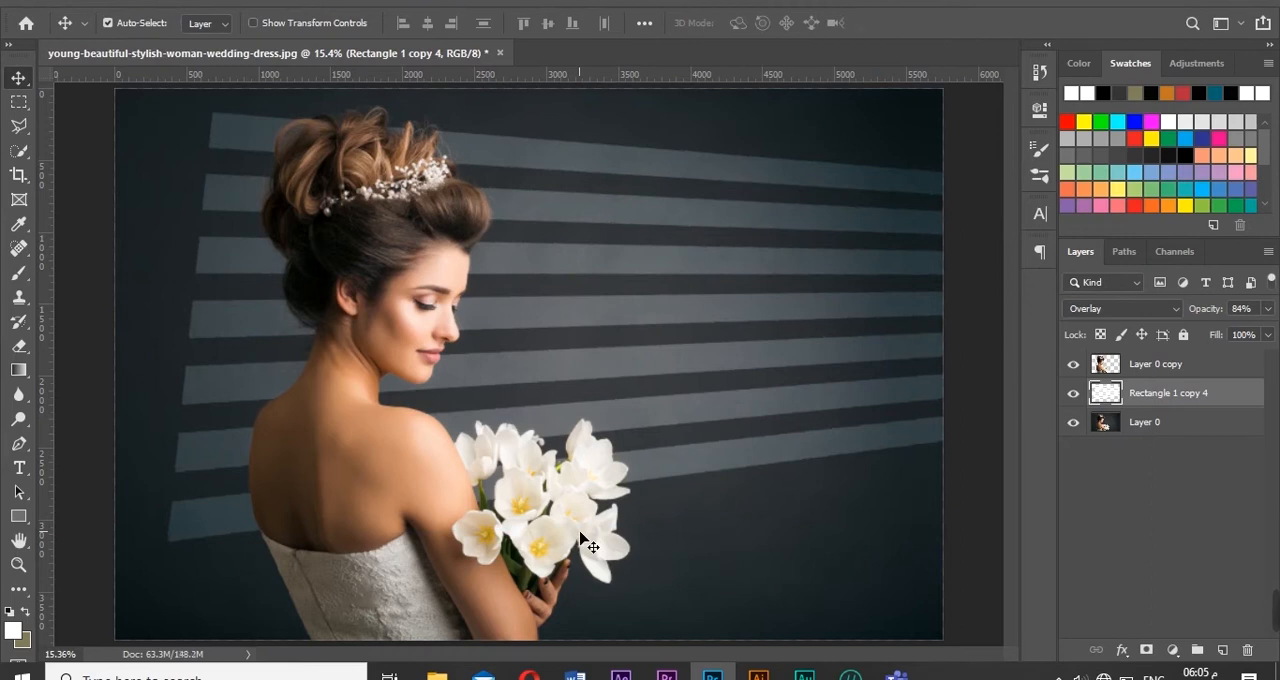
- Mask the left part of the image with black-to-transparent radial gradients in Quick Mask mode, then convert the mask to a selection
key("q")
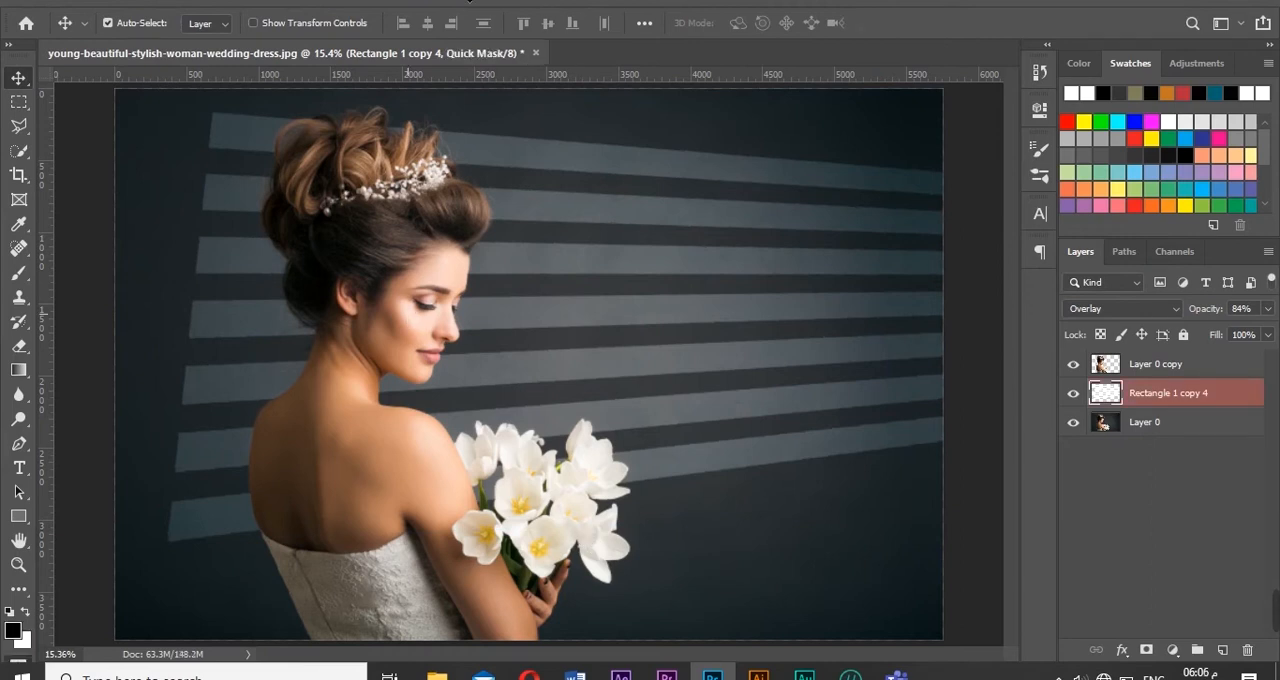
key("g")
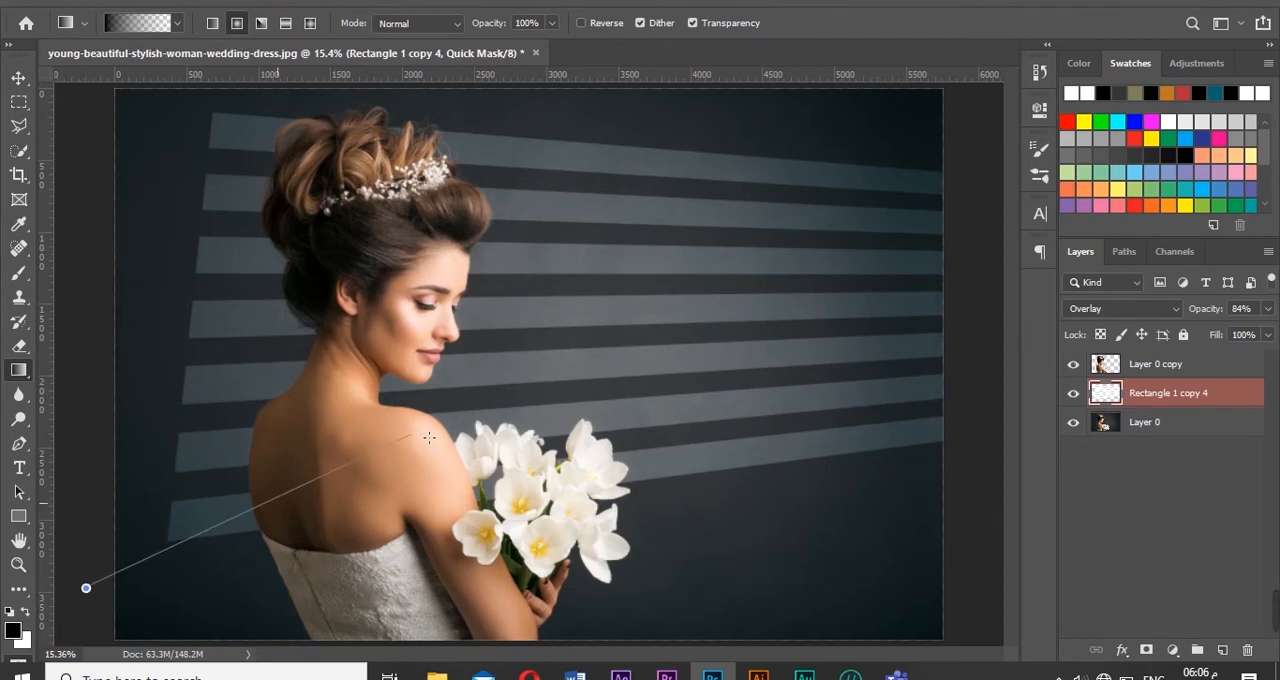
left_click_drag(429, 437, 440, 433)
left_click_drag(84, 550, 528, 395)
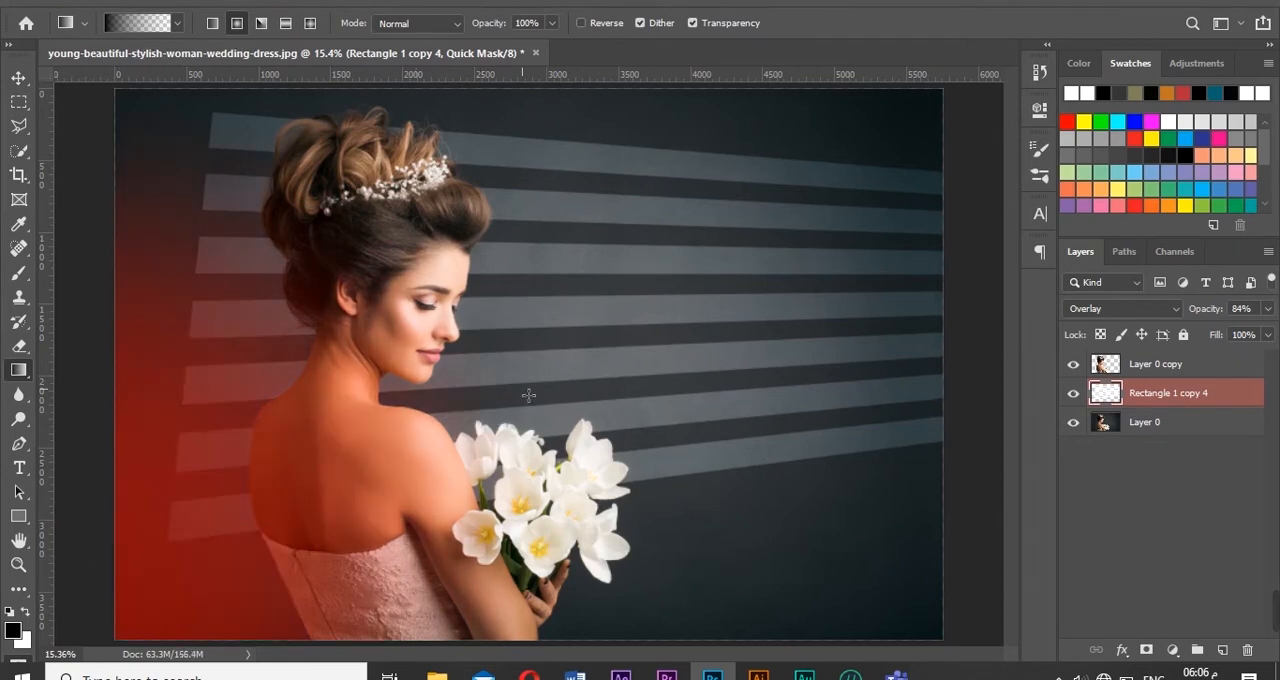
left_click_drag(348, 222, 350, 225)
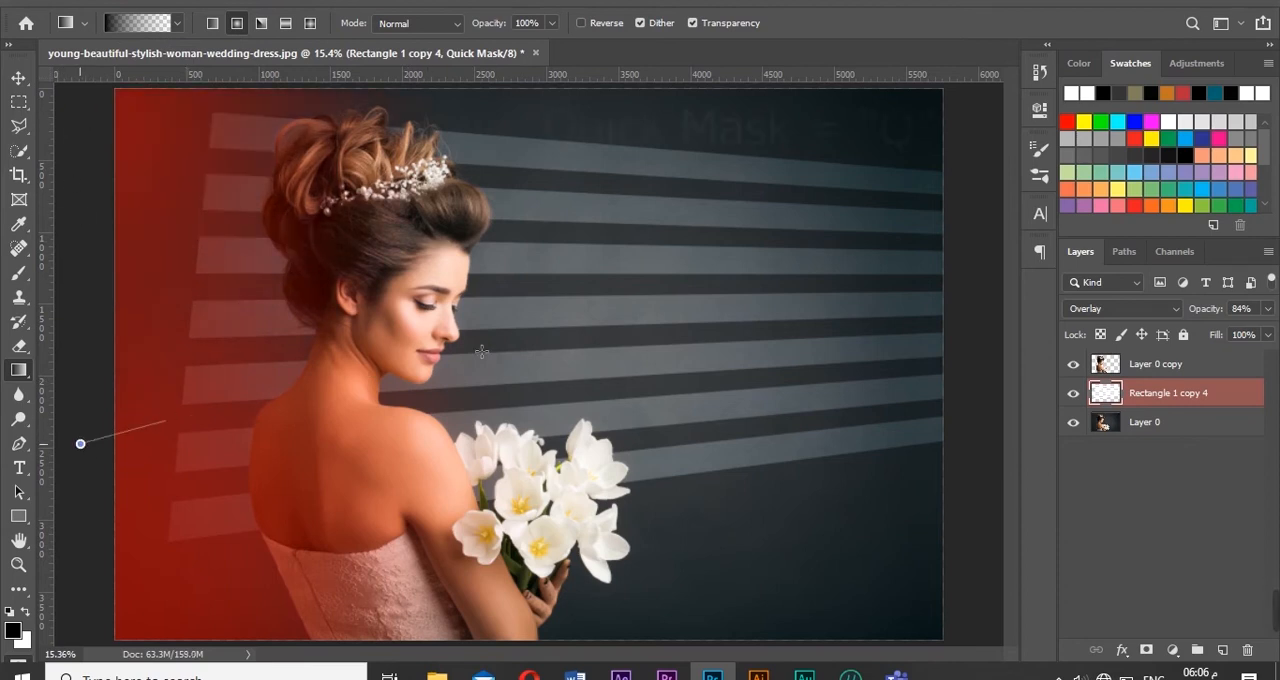
left_click_drag(481, 351, 560, 330)
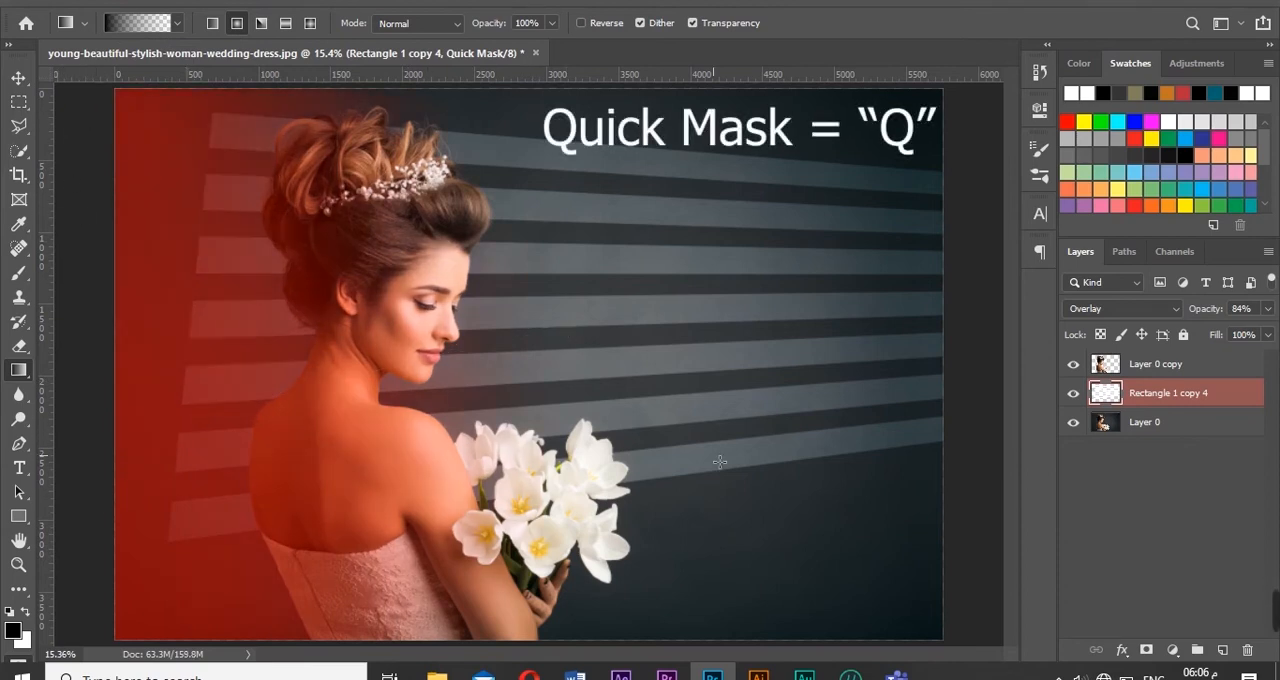
key("q")
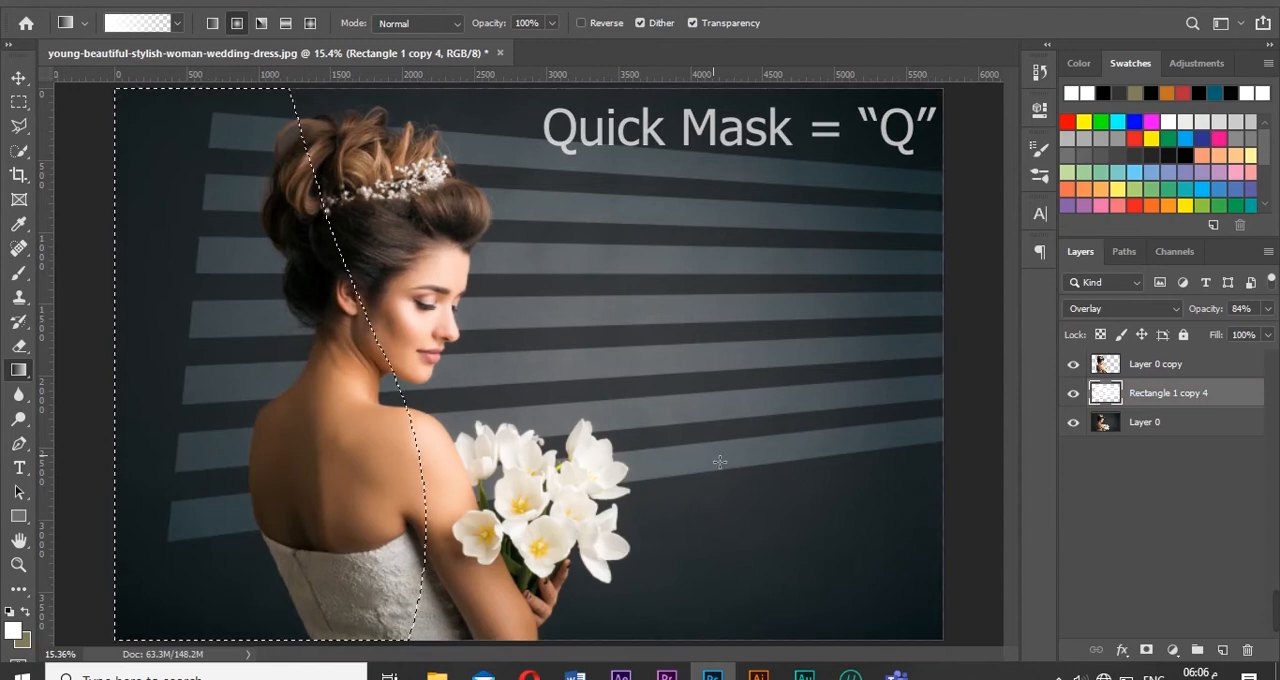
- Try a Gaussian Blur with a 25-pixel radius on the selected left part of the stripes and clear the selection
left_click(250, 0)
mouse_move(434, 206)
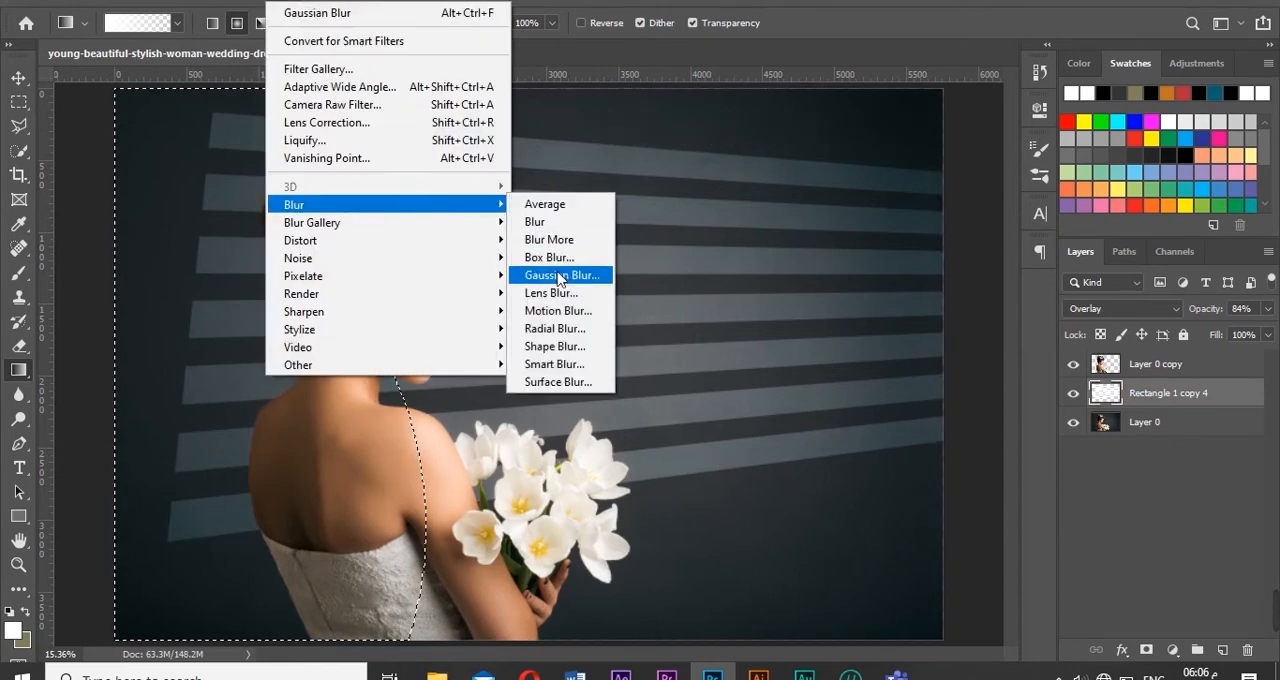
left_click(591, 314)
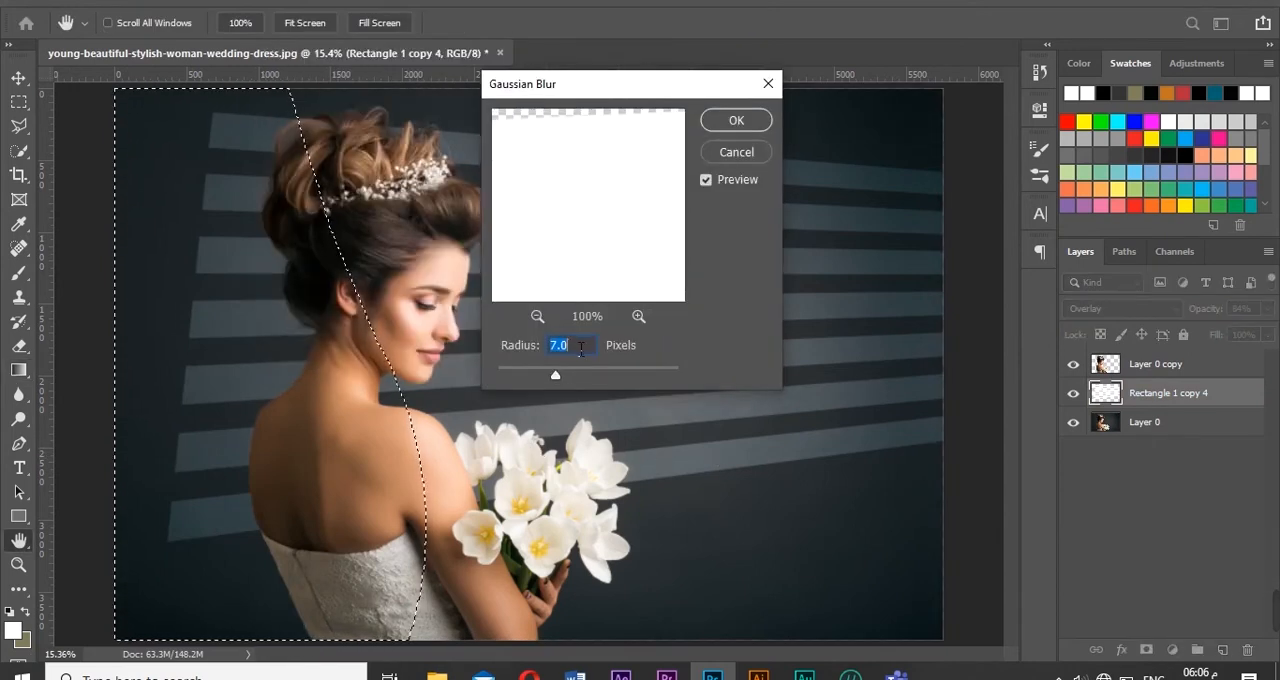
type("25")
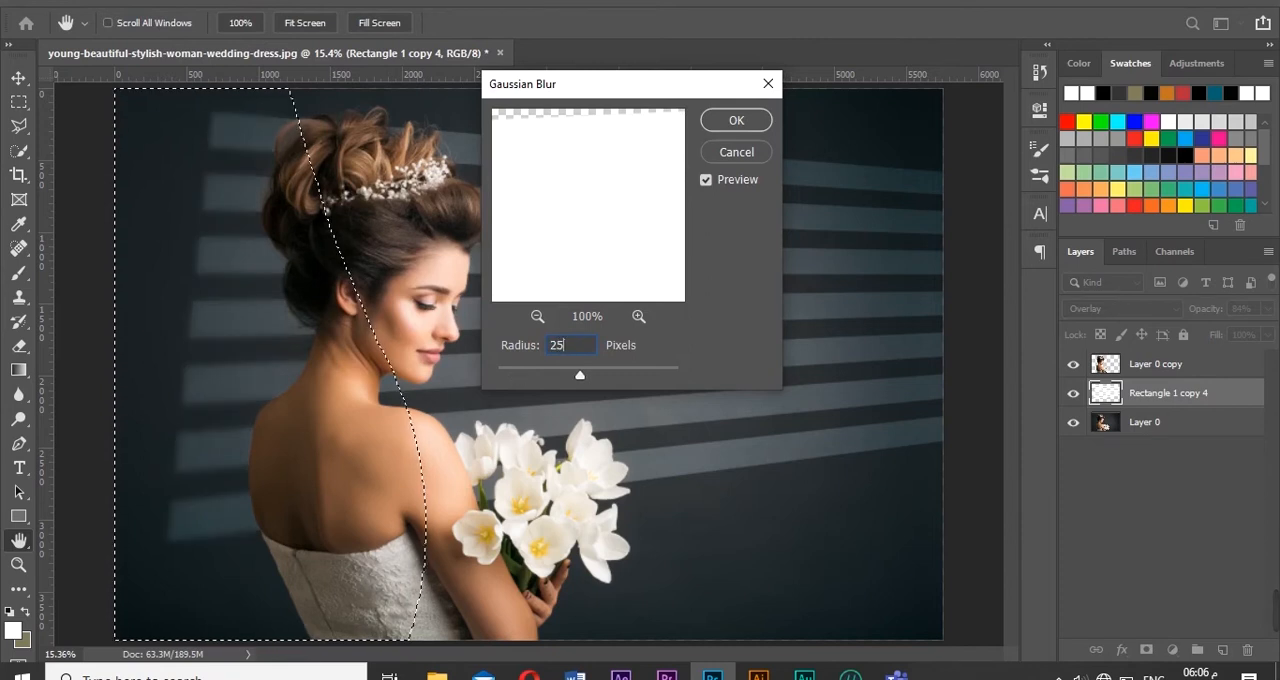
key("Return")
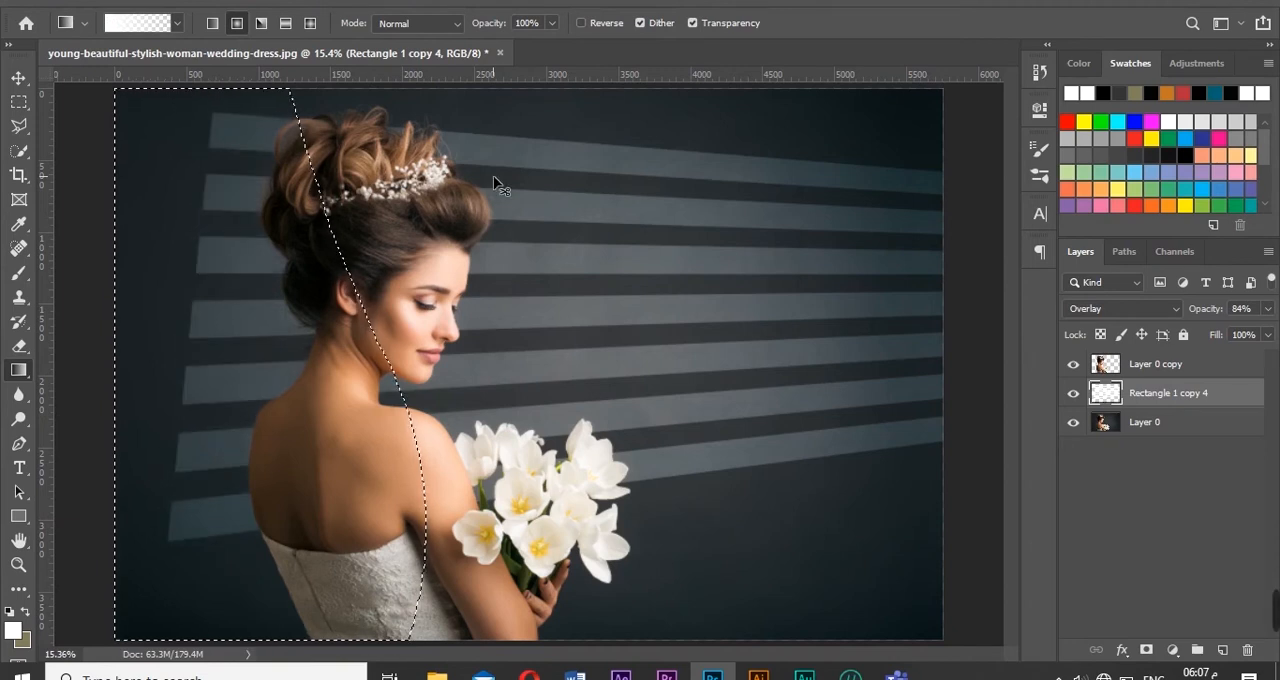
key("ctrl+d")
- Mask the image's left side to beyond the bouquet with wider black-to-transparent gradients in Quick Mask mode and convert it to a selection
key("d")
key("q")
left_click_drag(146, 447, 848, 328)
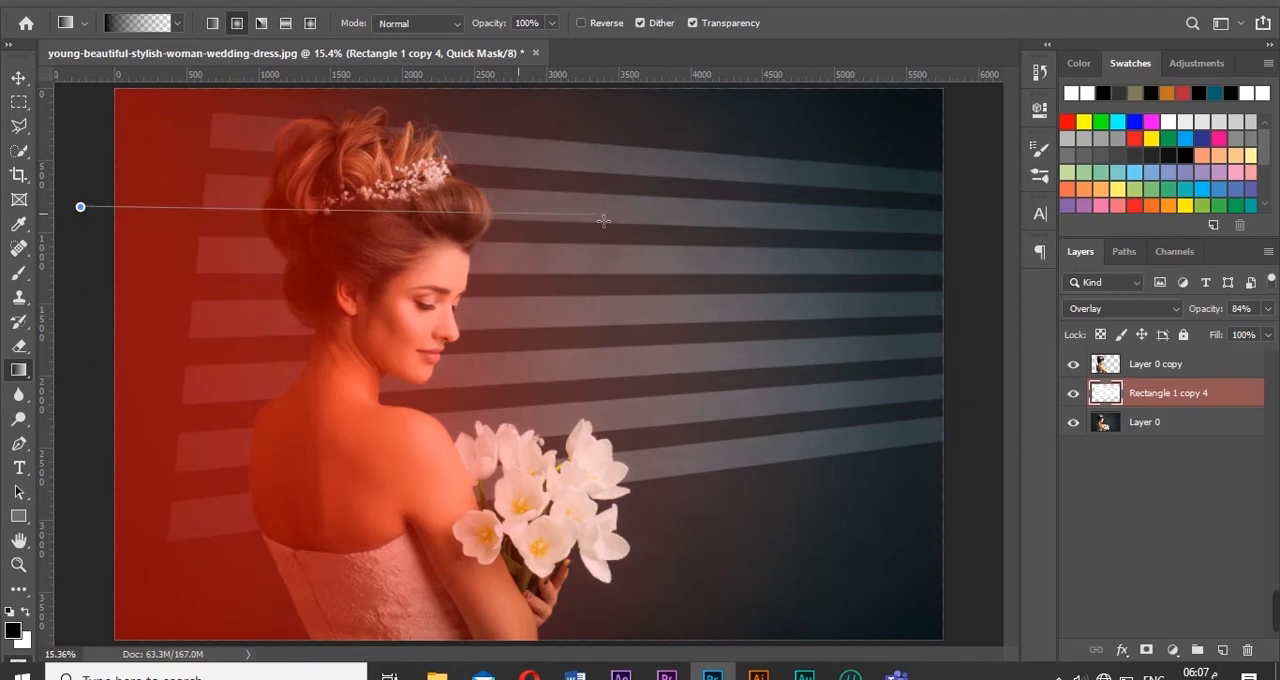
left_click_drag(603, 220, 603, 220)
left_click_drag(70, 122, 857, 294)
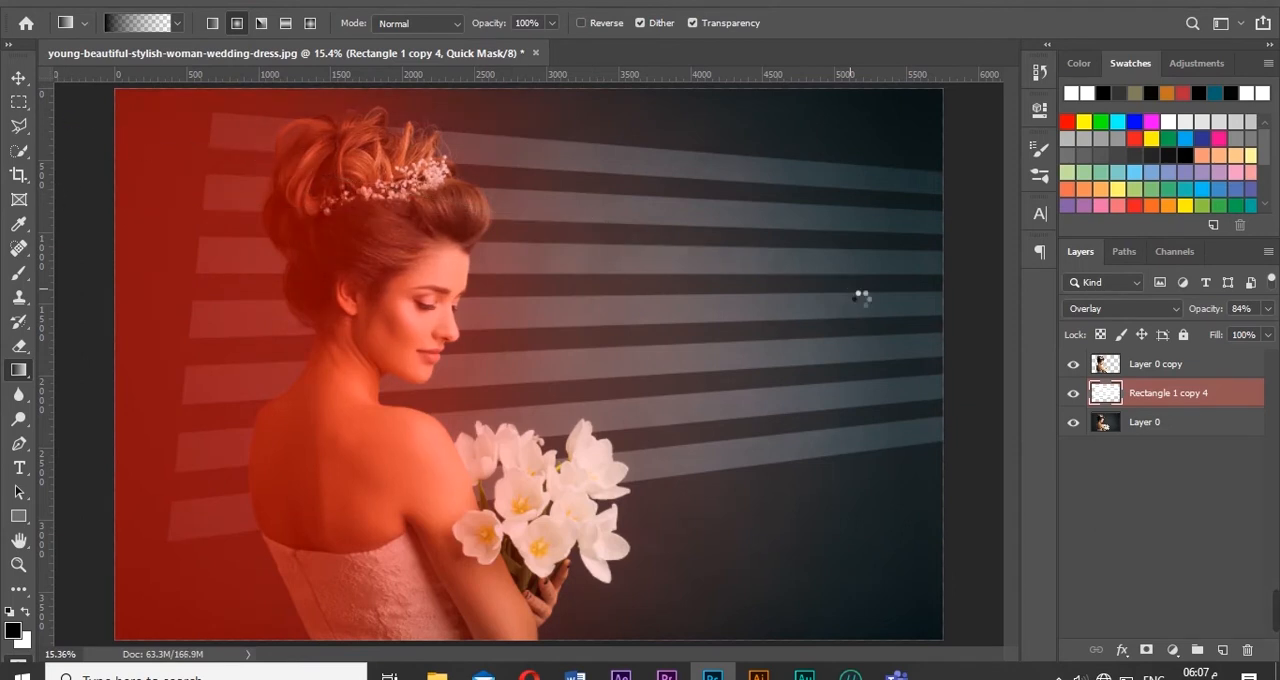
left_click_drag(77, 609, 920, 452)
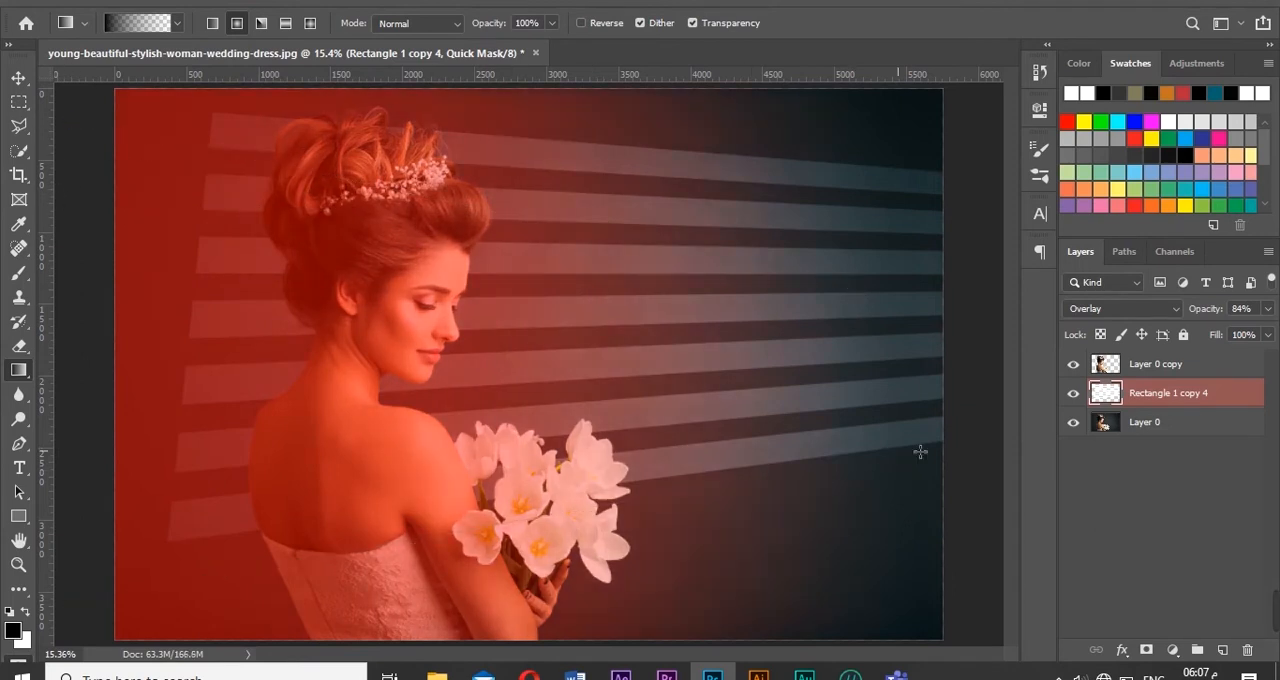
key("q")
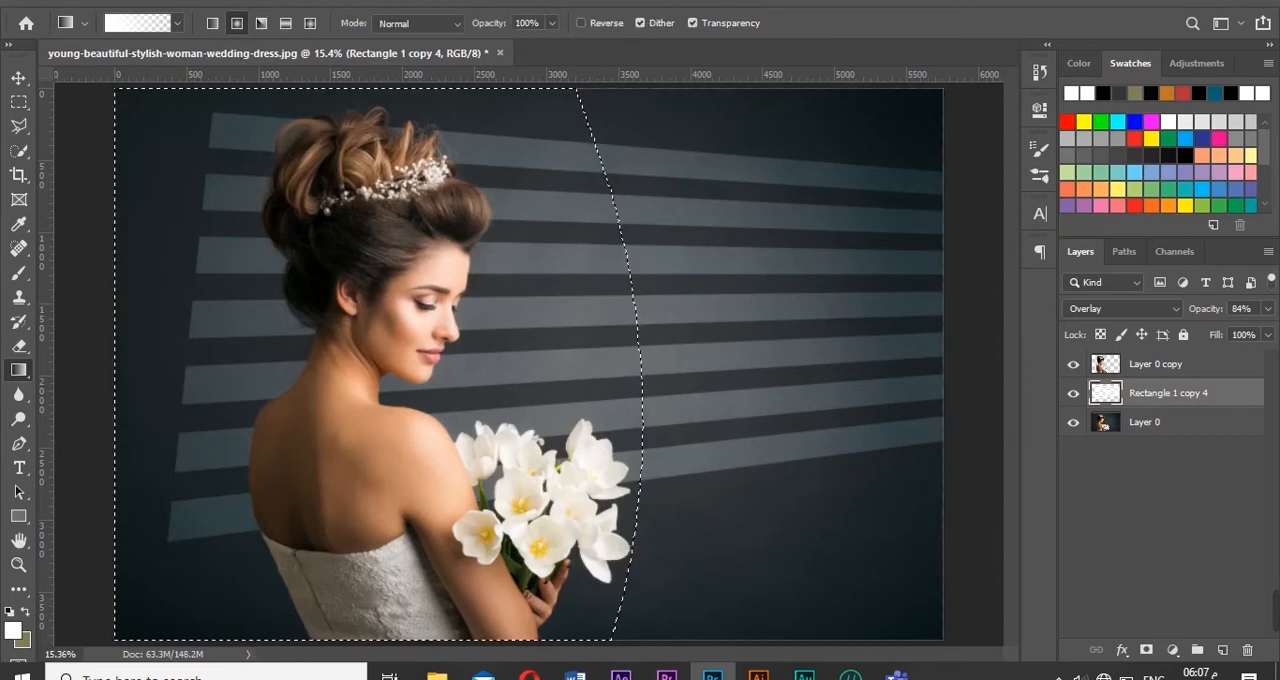
- Apply a Gaussian Blur with a 28-pixel radius to the selected left part of the stripes
left_click(365, 1)
mouse_move(434, 202)
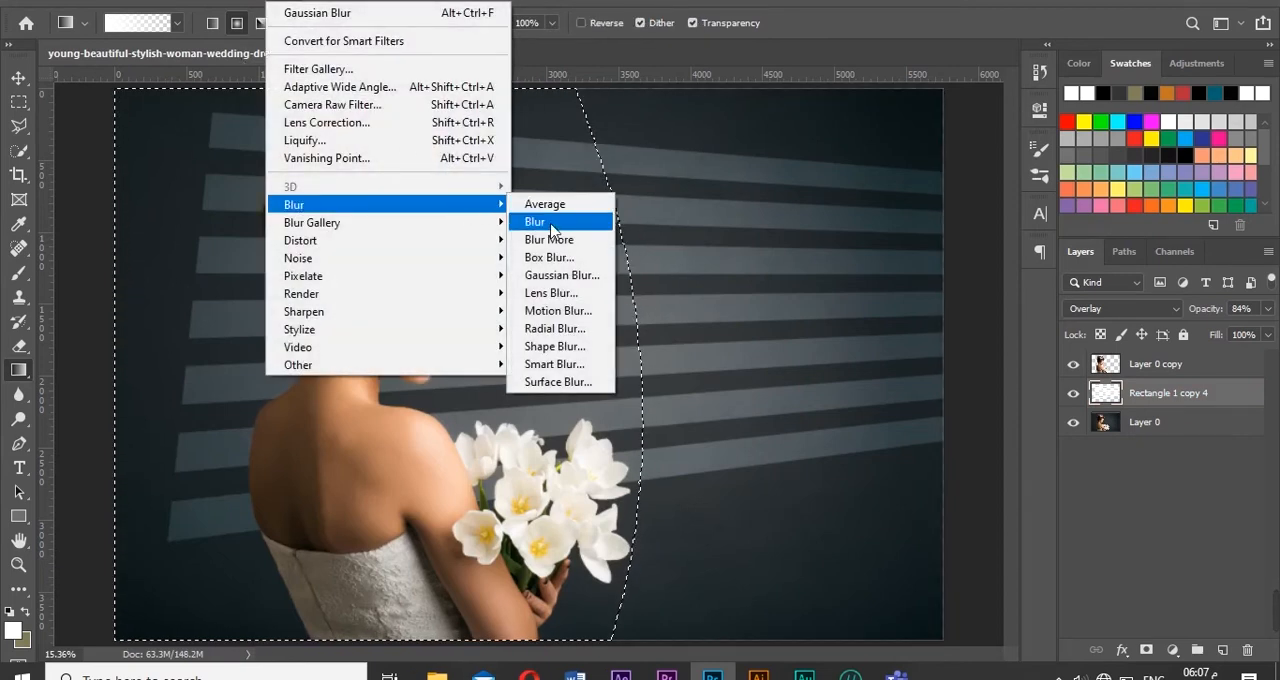
left_click(558, 272)
type("28")
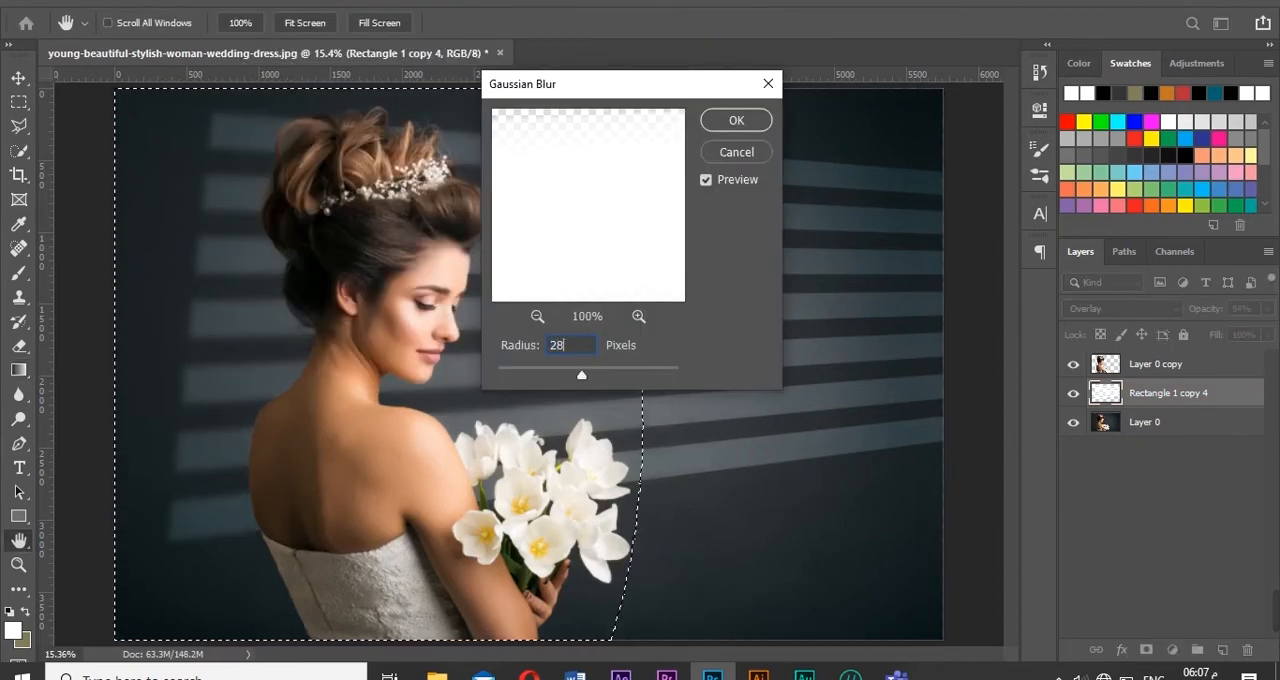
left_click(737, 121)
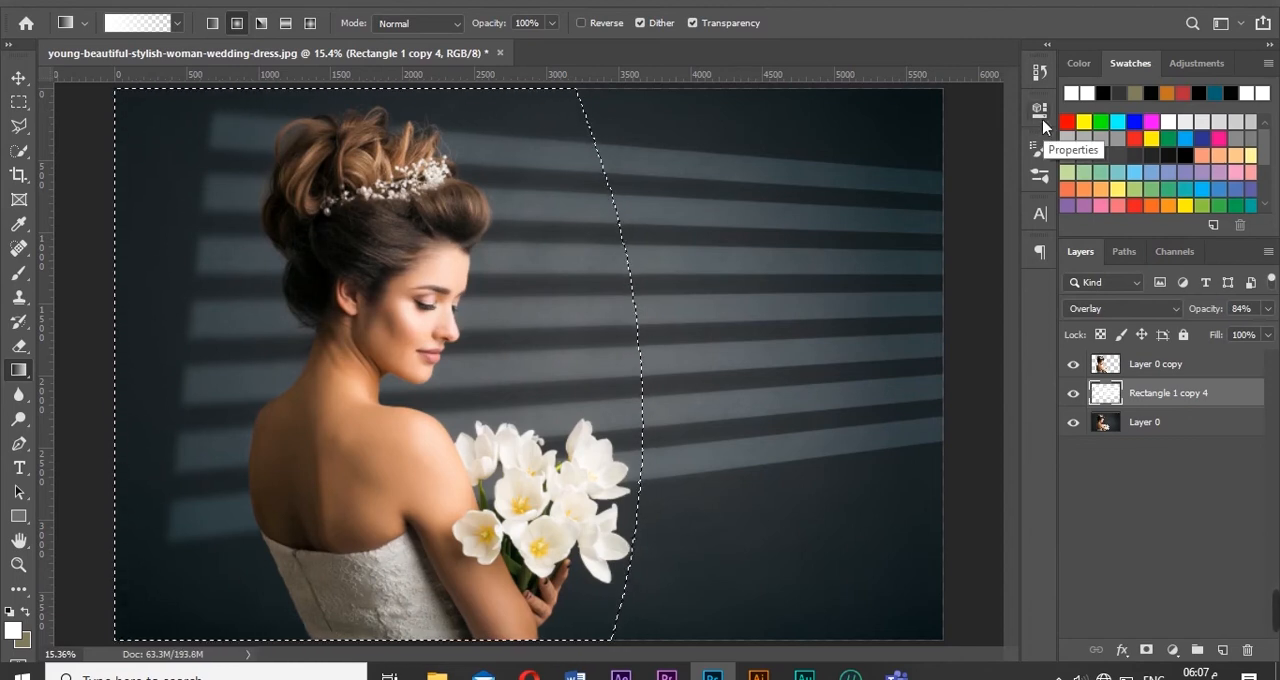
- Try a layer mask made from the selection on the stripes layer, with its density lowered slightly
left_click(1146, 650)
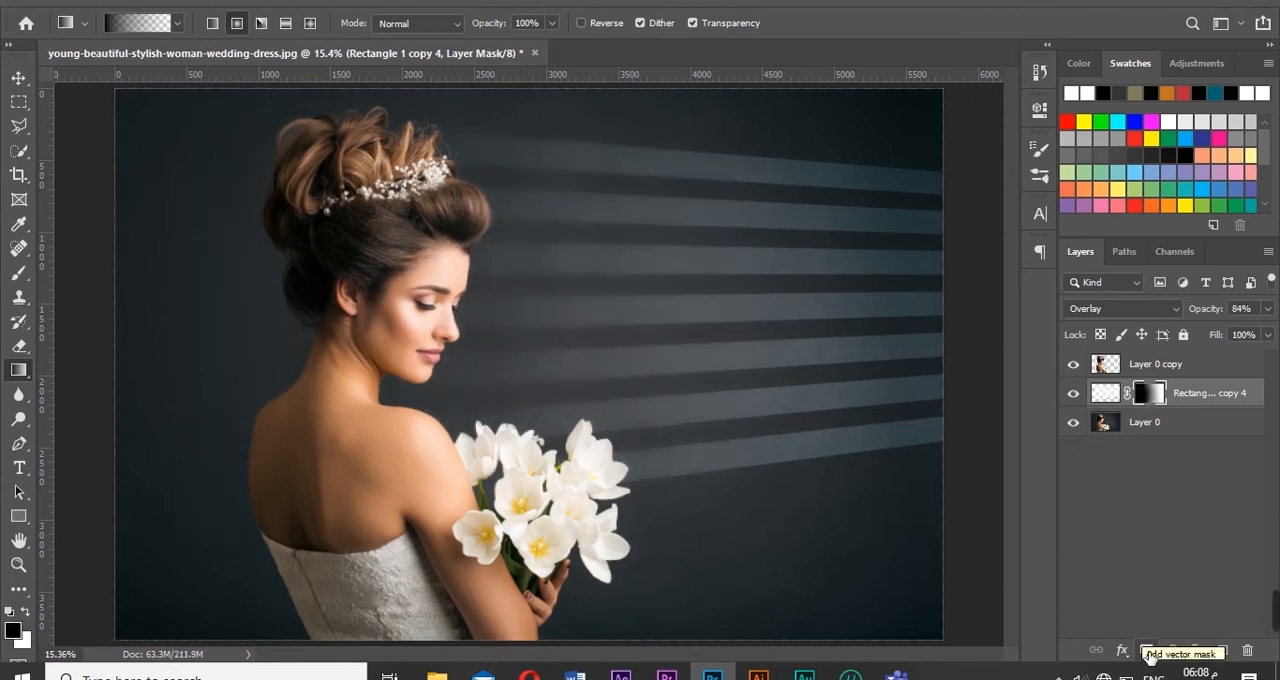
left_click(1042, 110)
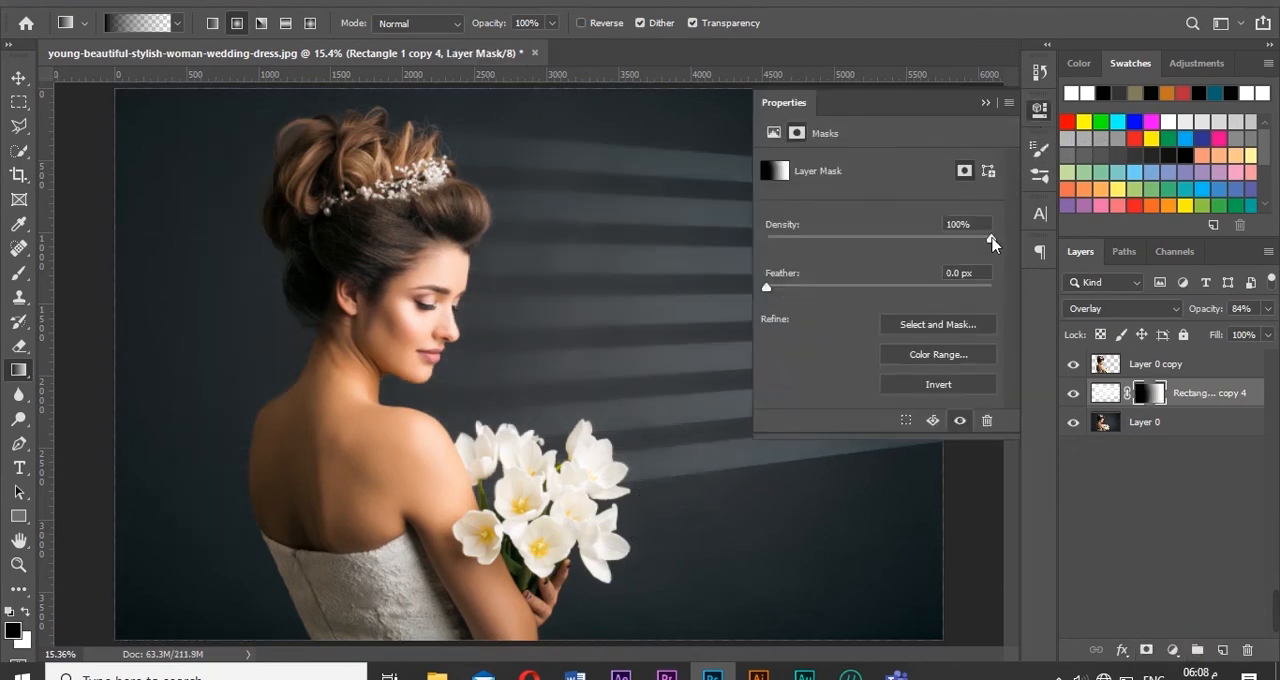
mouse_move(992, 242)
left_mouse_down()
mouse_move(954, 245)
mouse_move(956, 232)
mouse_move(971, 243)
left_mouse_up()
left_click(985, 103)
- Try softening the stripes layer's mask with a 7-pixel Gaussian Blur
left_click(270, 2)
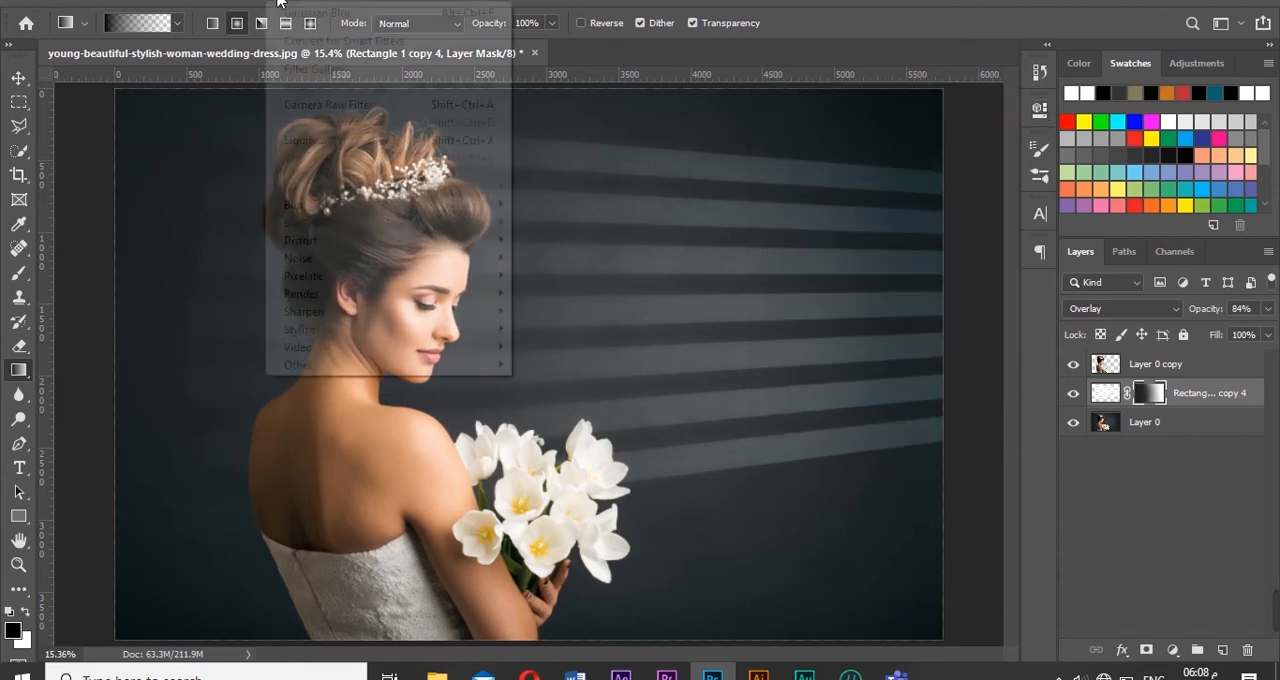
mouse_move(500, 205)
left_click(551, 283)
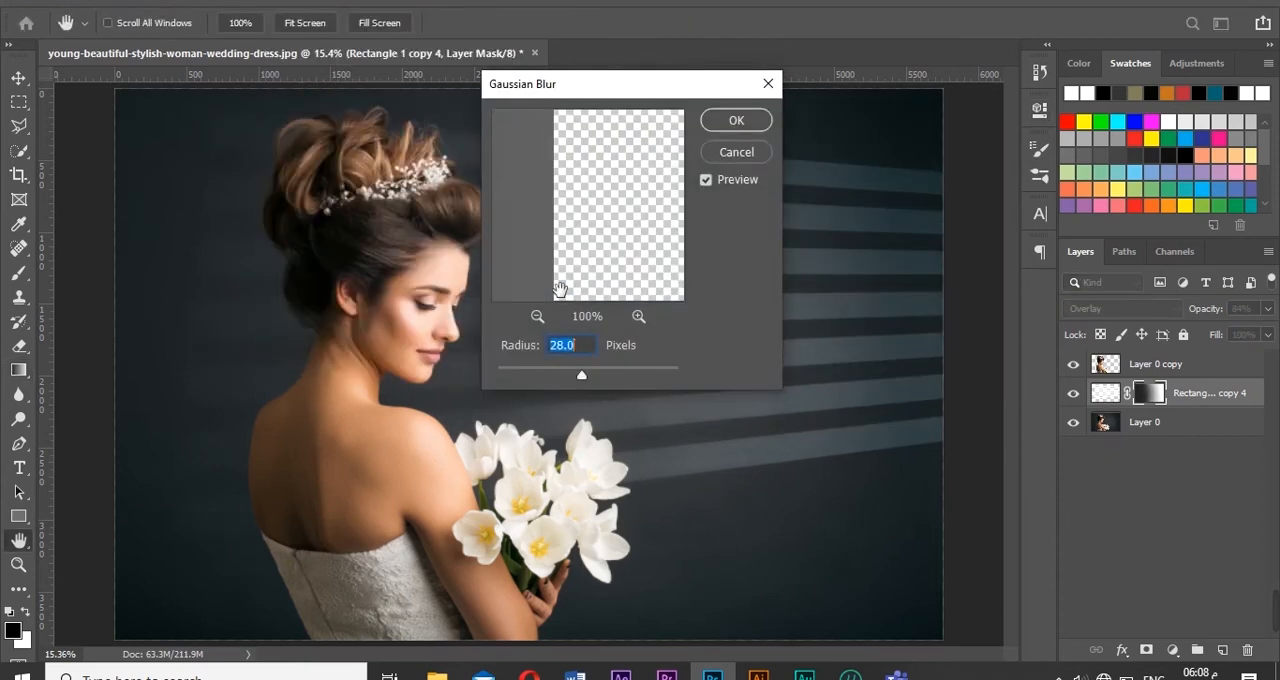
type("7")
key("Return")
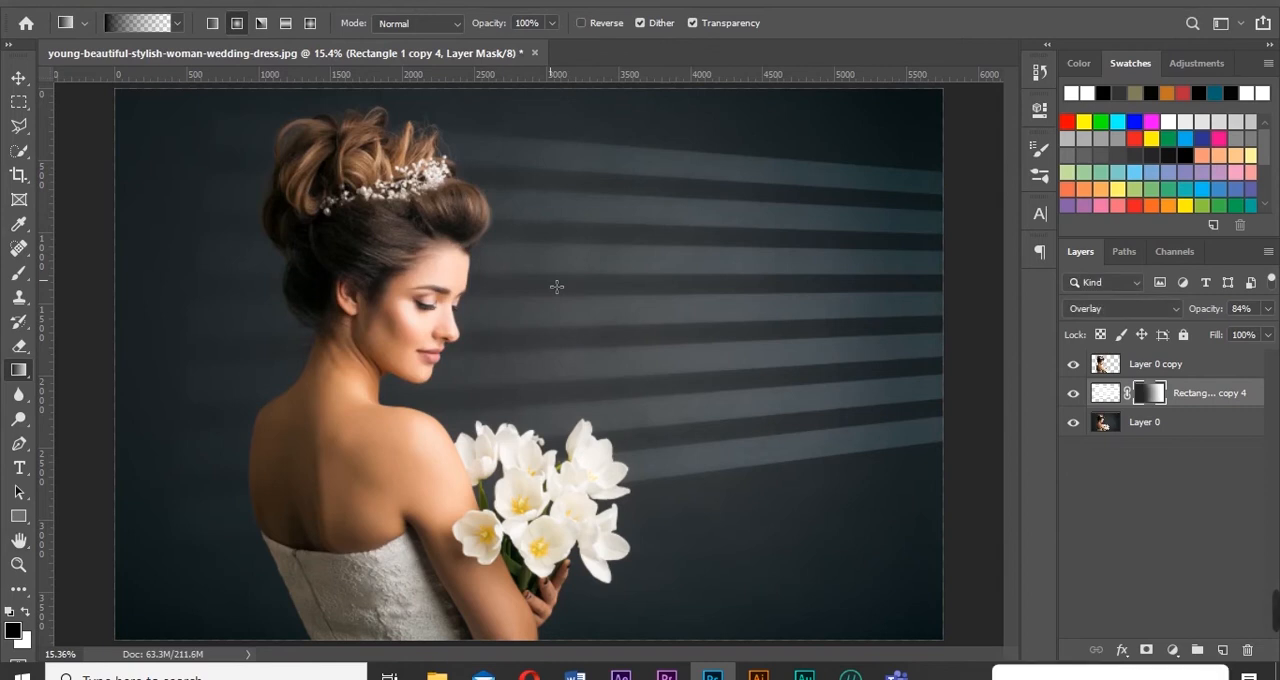
- Try fading the right ends of the stripes with black-to-transparent radial gradients on the mask
left_click_drag(962, 153, 771, 272)
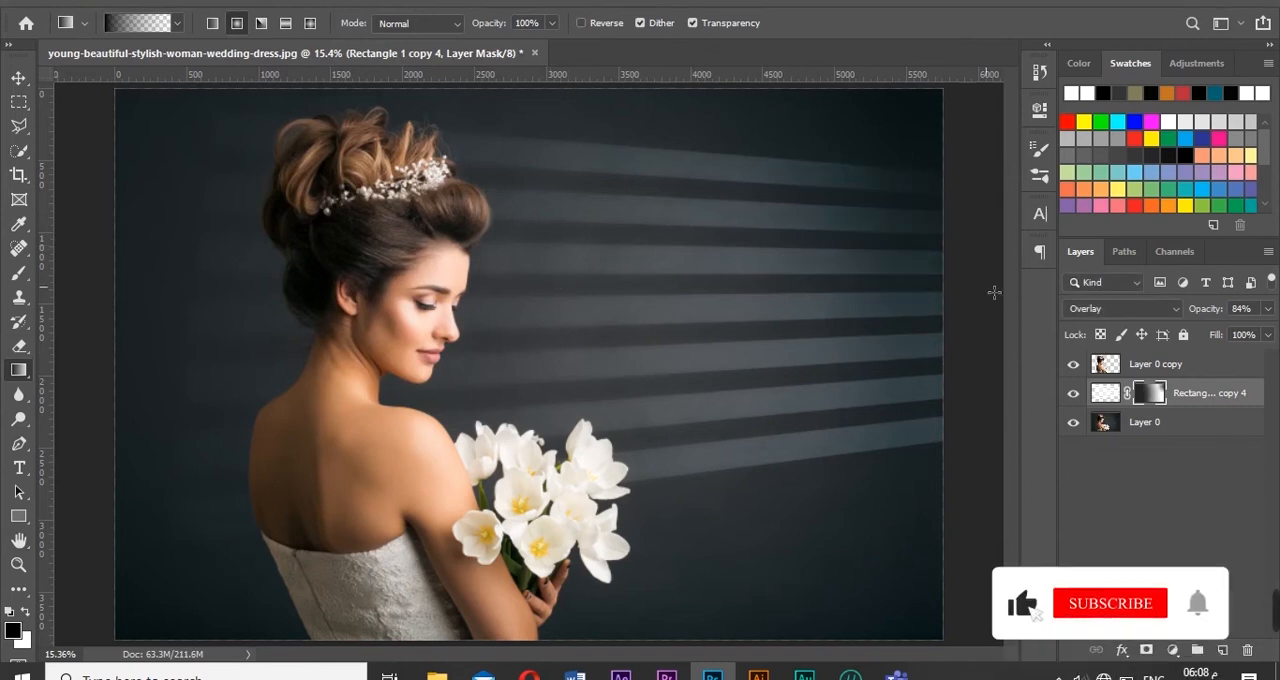
left_click_drag(988, 283, 780, 414)
left_click_drag(967, 487, 749, 303)
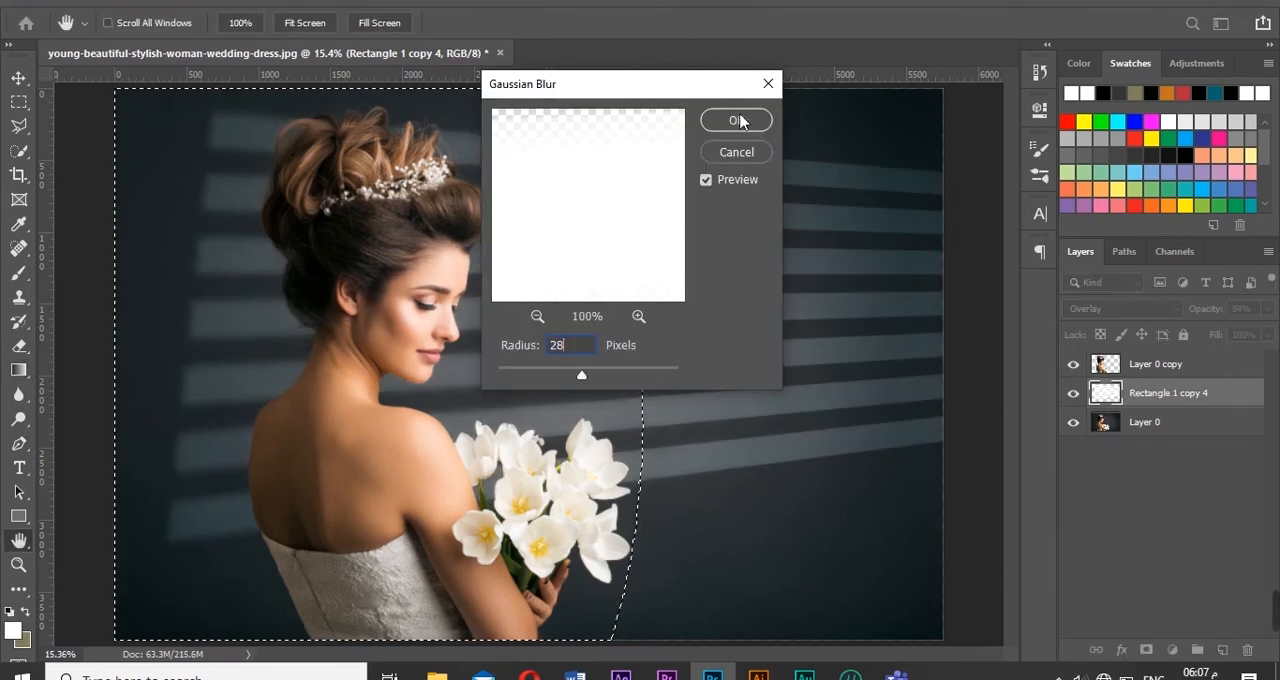
- Apply the 28-pixel Gaussian Blur, then add a layer mask from the selection to the stripes layer with 90% density
left_click(738, 120)
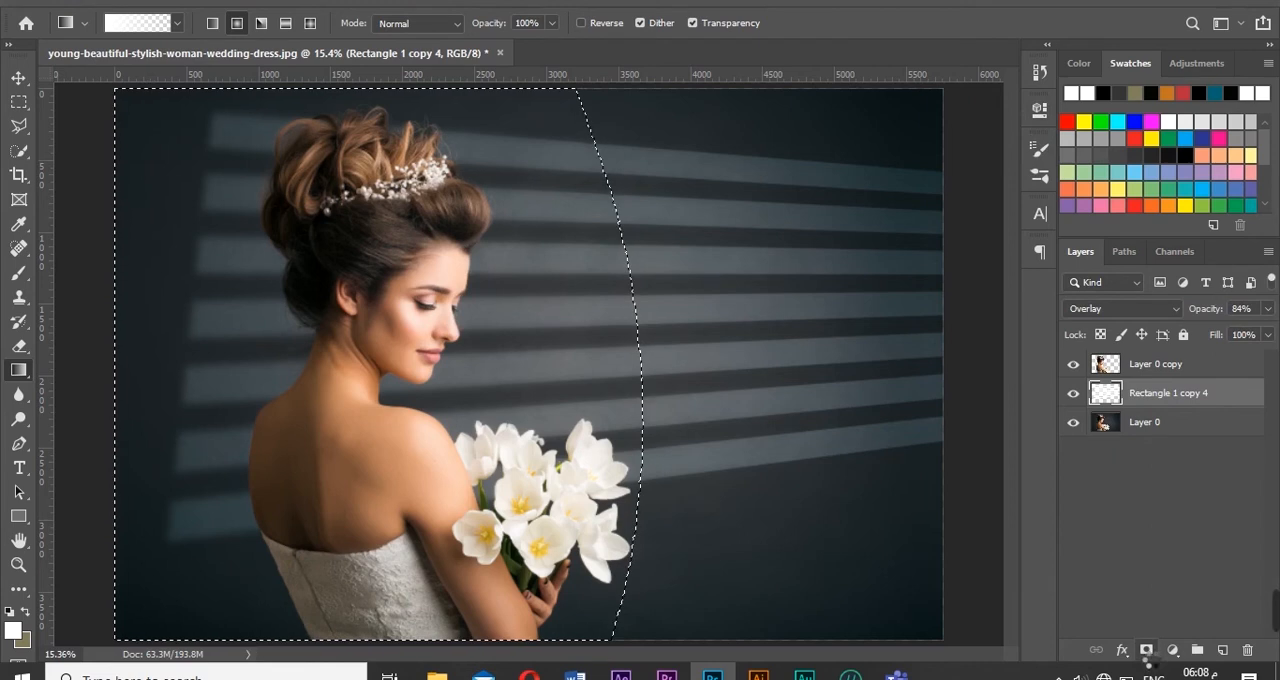
left_click(1146, 650)
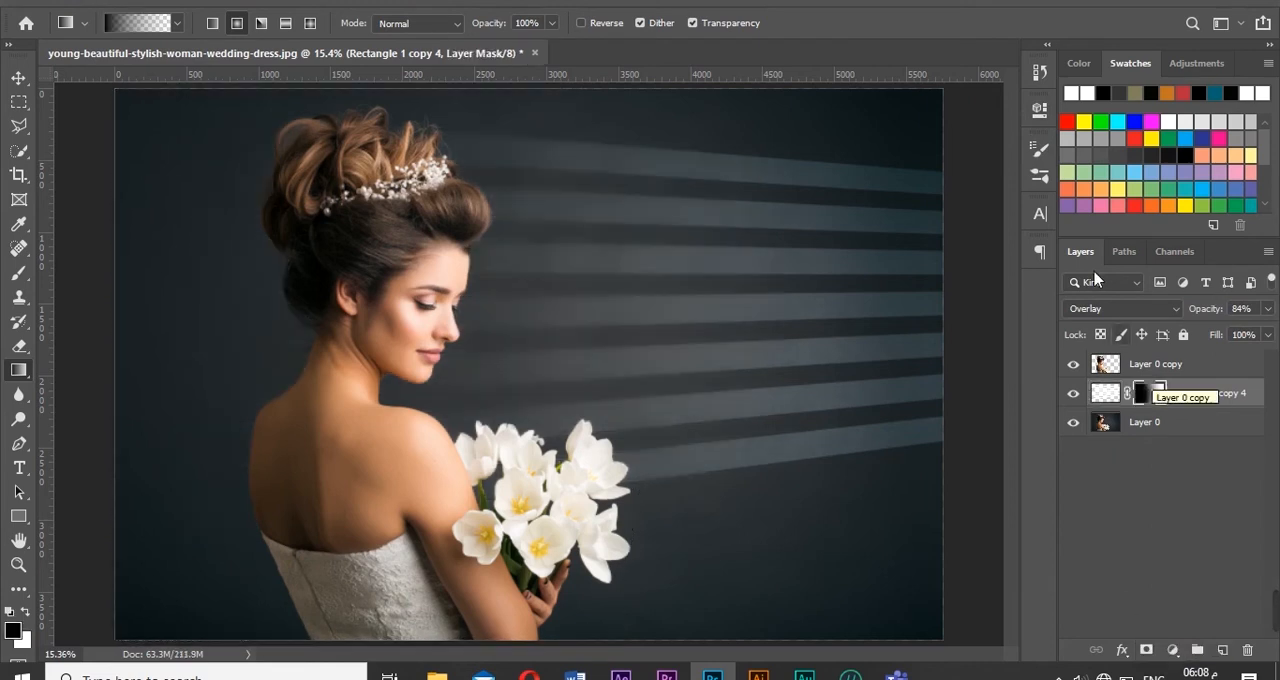
left_click(1042, 112)
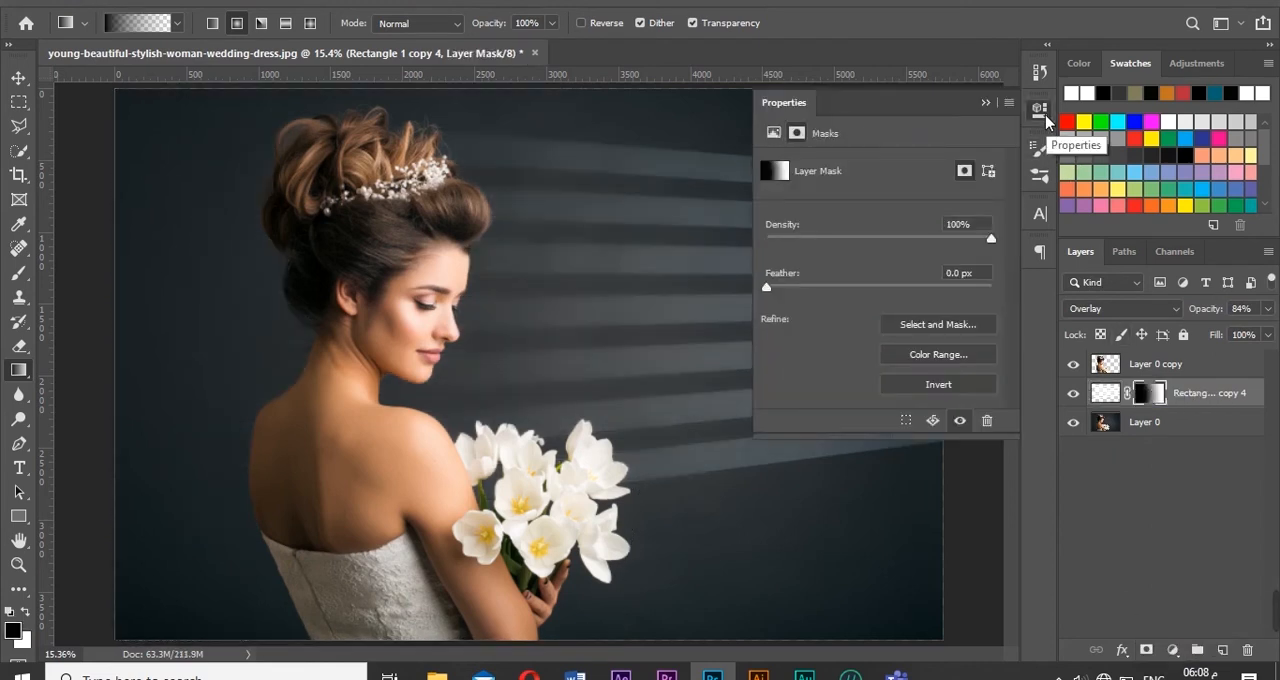
mouse_move(992, 242)
left_mouse_down()
mouse_move(953, 246)
mouse_move(959, 233)
mouse_move(969, 241)
left_mouse_up()
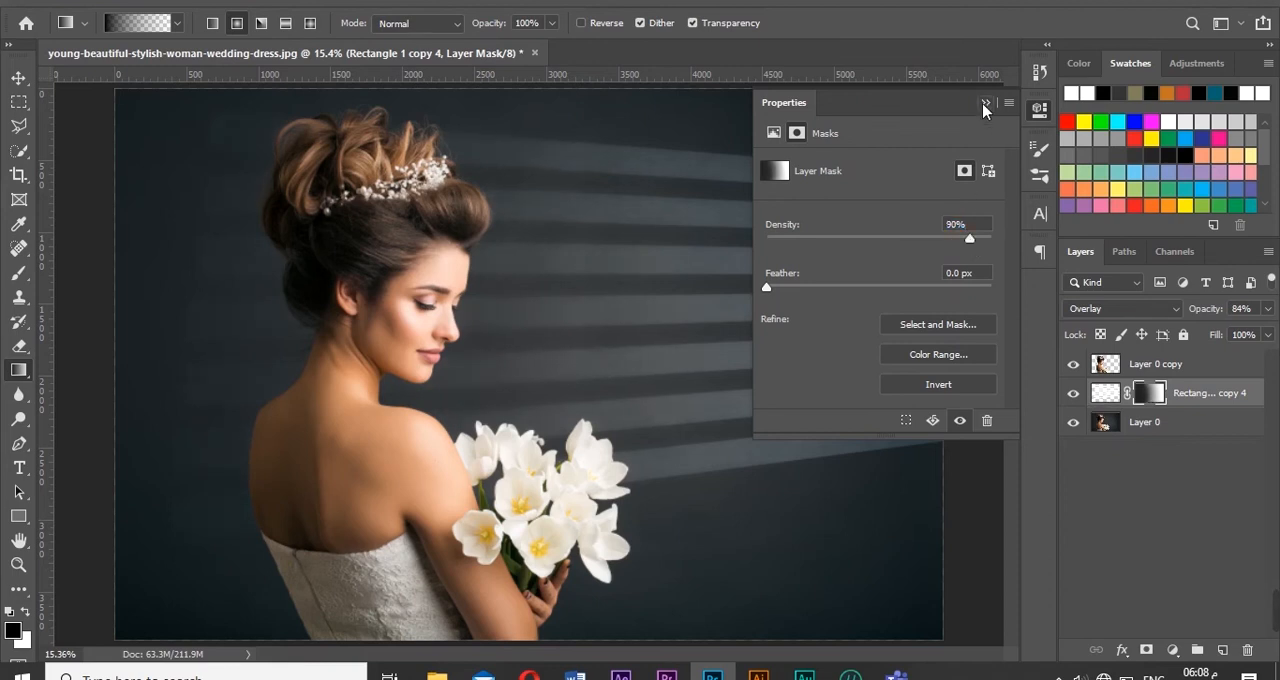
left_click(985, 104)
- Apply a Gaussian Blur with a 7-pixel radius to the stripes layer's mask
left_click(268, 2)
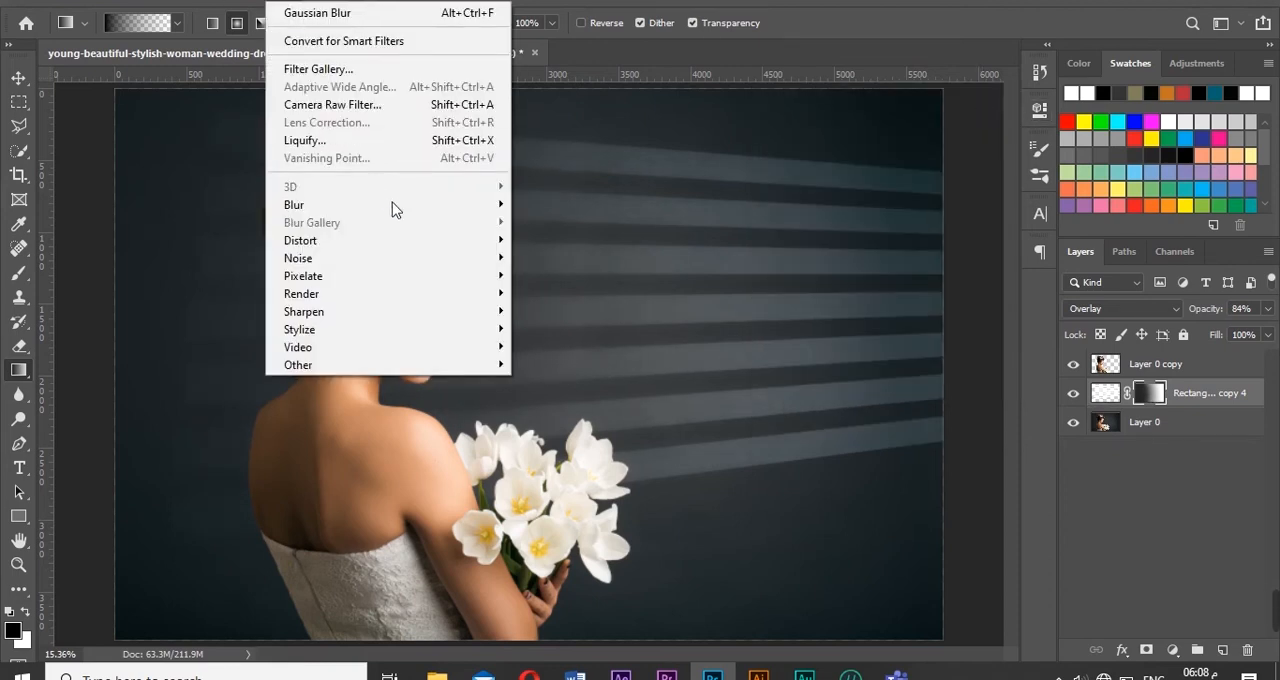
mouse_move(396, 205)
left_click(552, 282)
type("5")
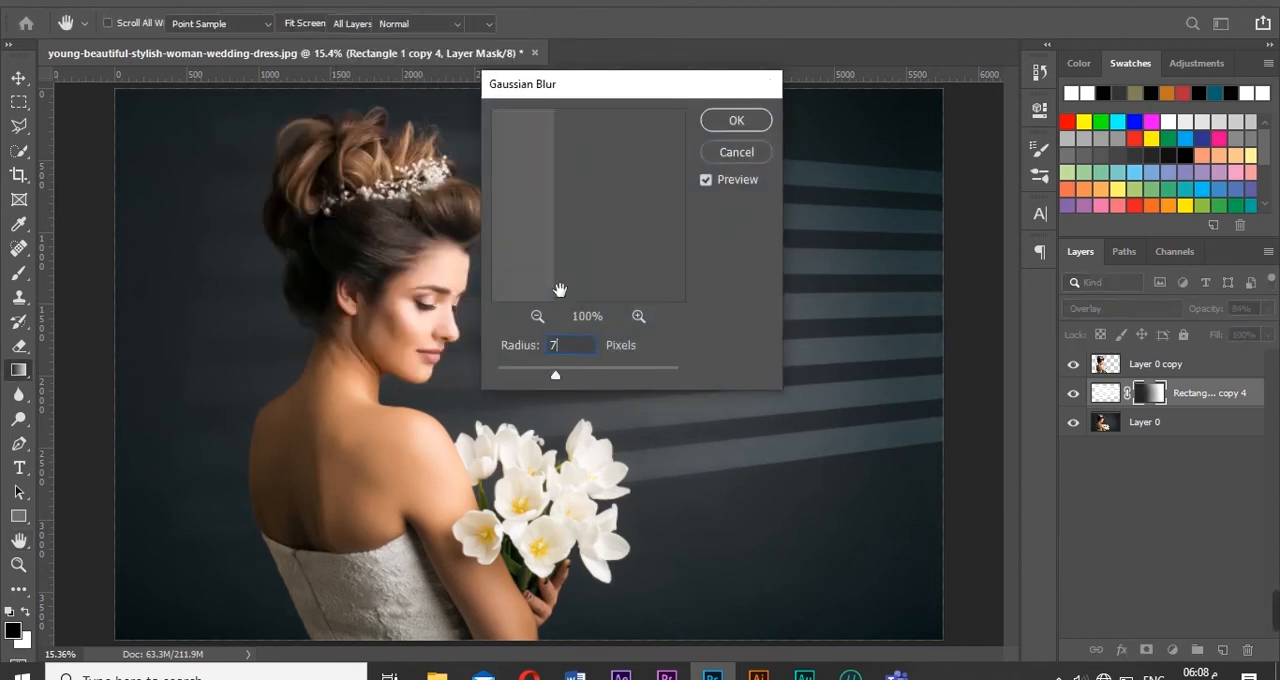
key("Return")
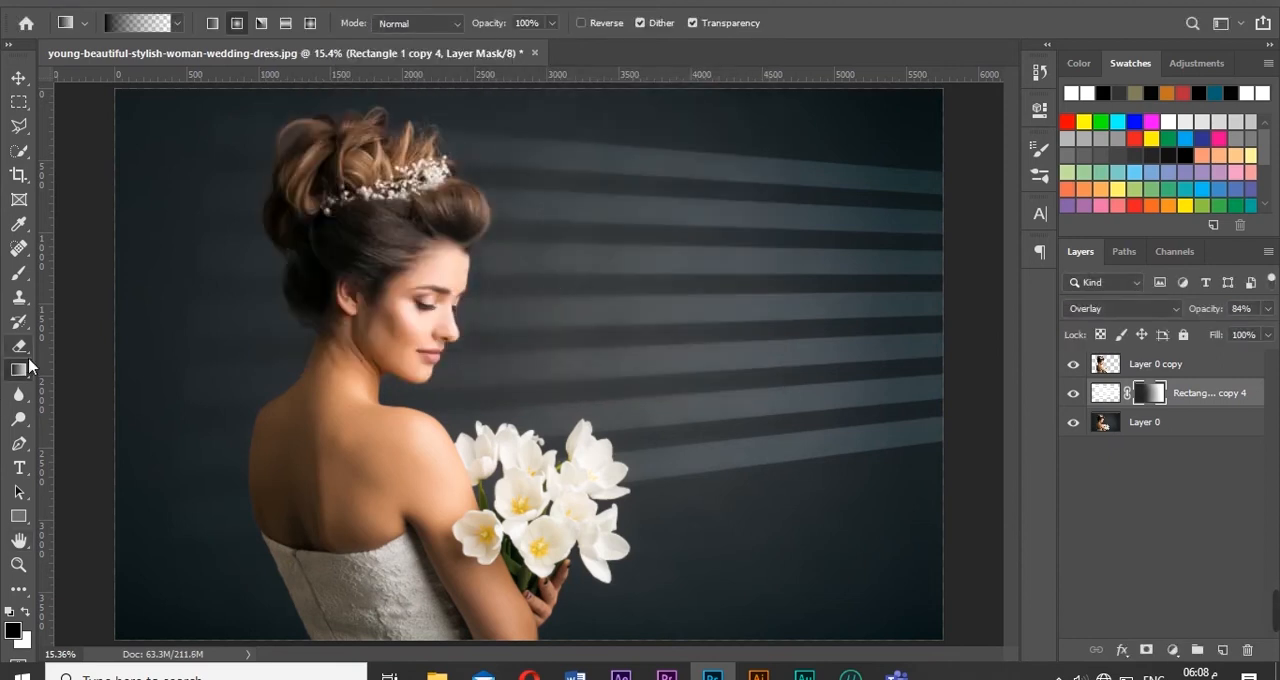
- Fade the right ends of the stripes with three black-to-transparent radial gradients on the layer mask
left_click_drag(963, 152, 777, 274)
left_click_drag(993, 285, 820, 430)
left_click_drag(968, 489, 749, 309)
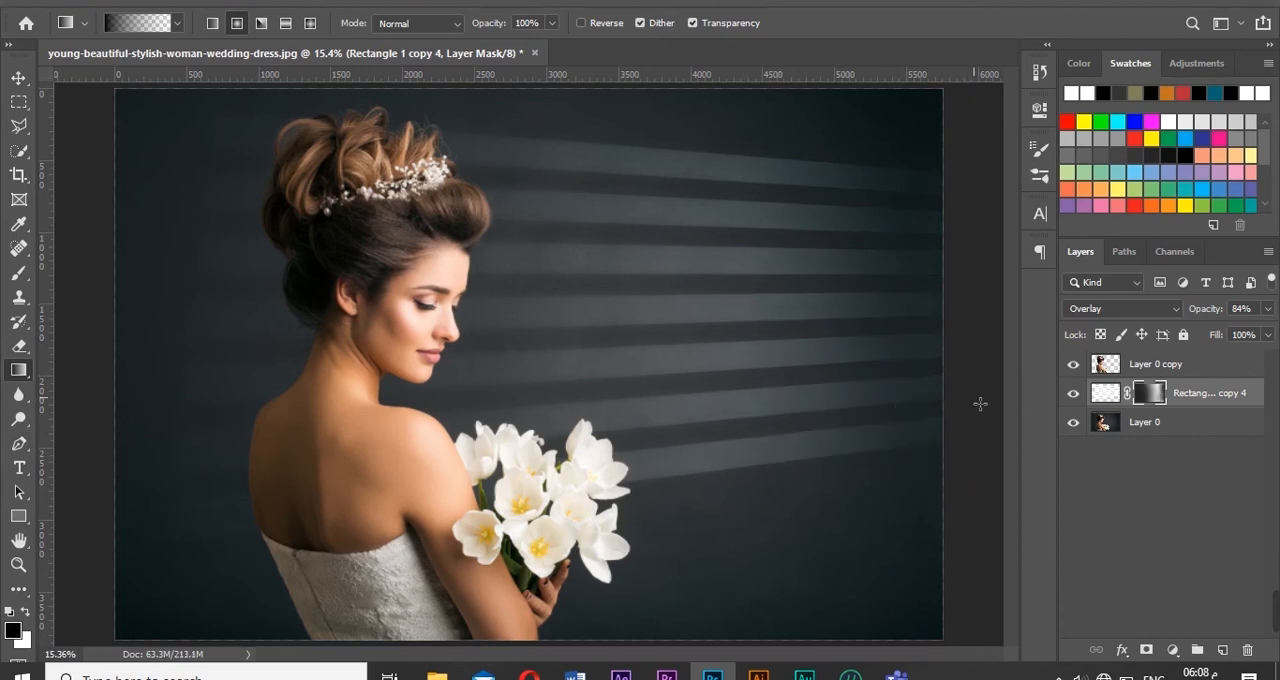
- Transform the stripes layer by stretching its height to about 131% and rotating it about -3 degrees
left_click(19, 80)
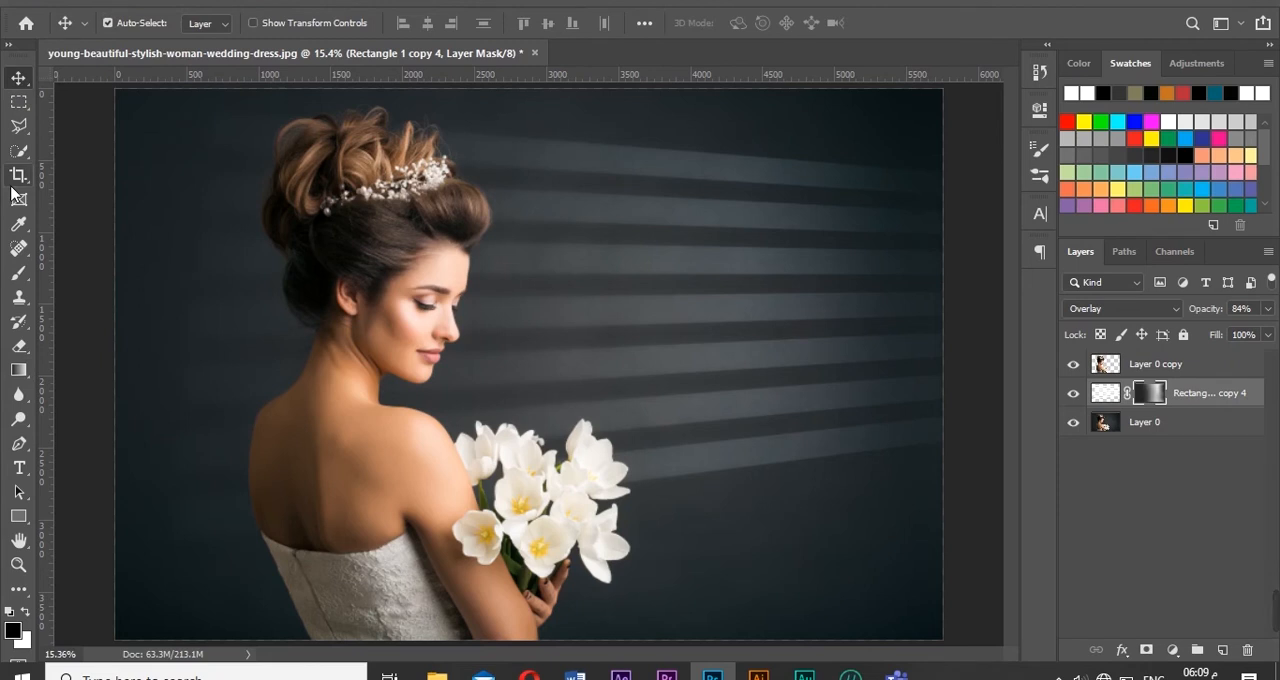
key("ctrl+t")
left_click_drag(572, 560, 584, 658)
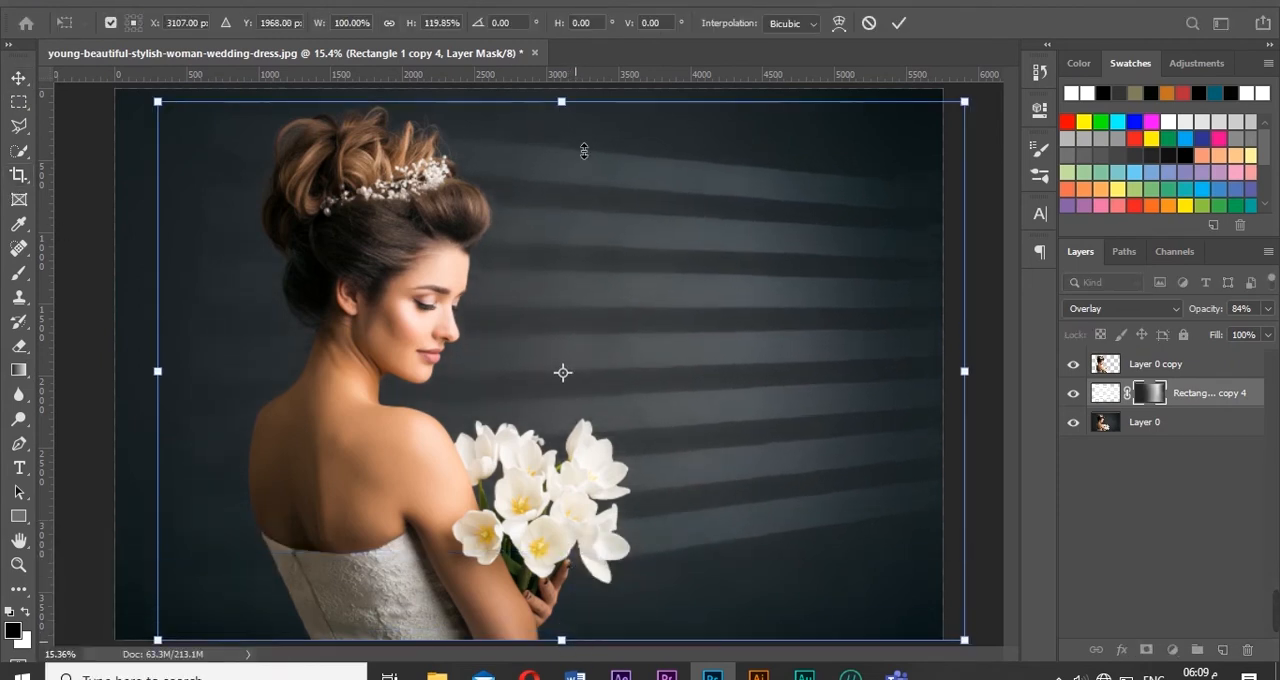
left_click_drag(566, 102, 575, 58)
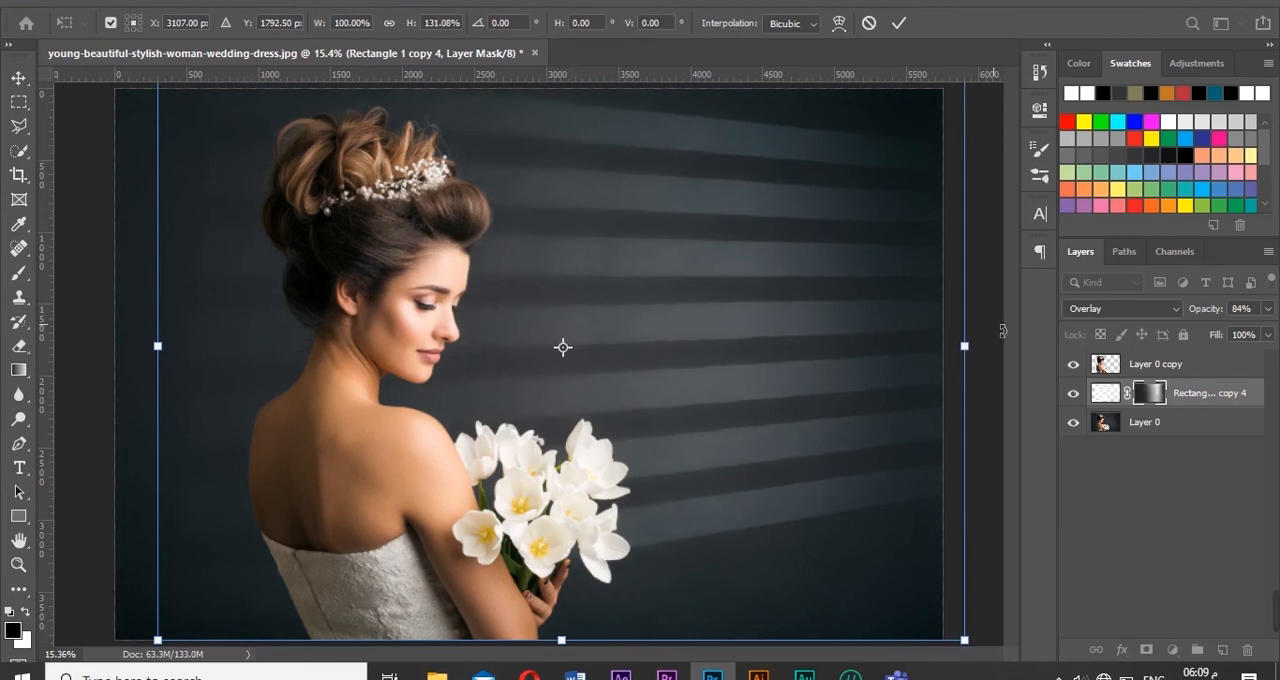
left_click_drag(1003, 331, 1022, 306)
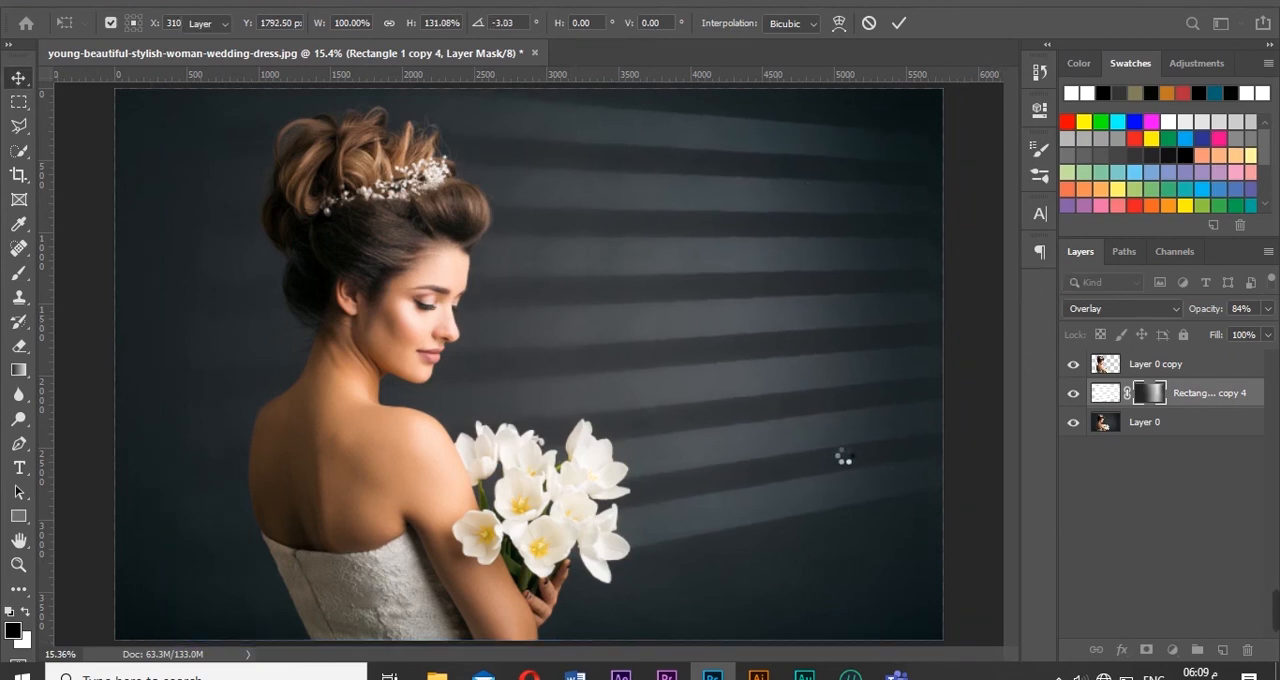
- Stretch the stripes downward from a top reference point, then extend their left side to the image's left edge
key("ctrl+t")
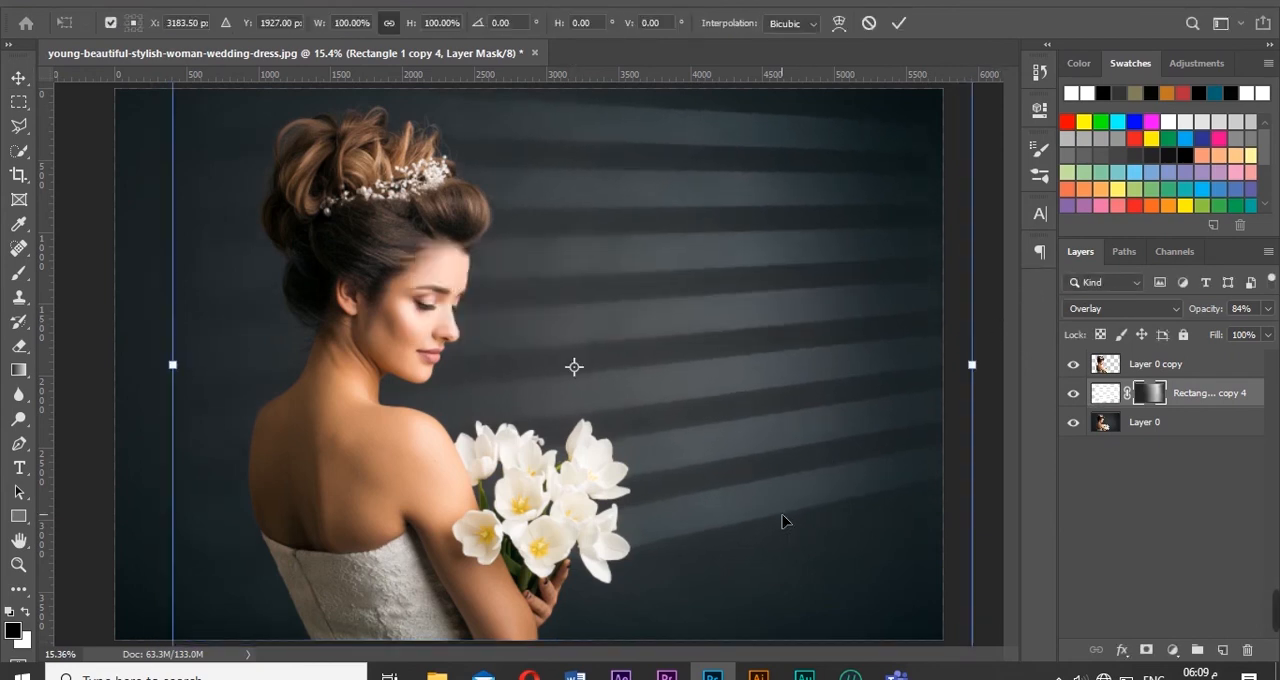
left_click(133, 17)
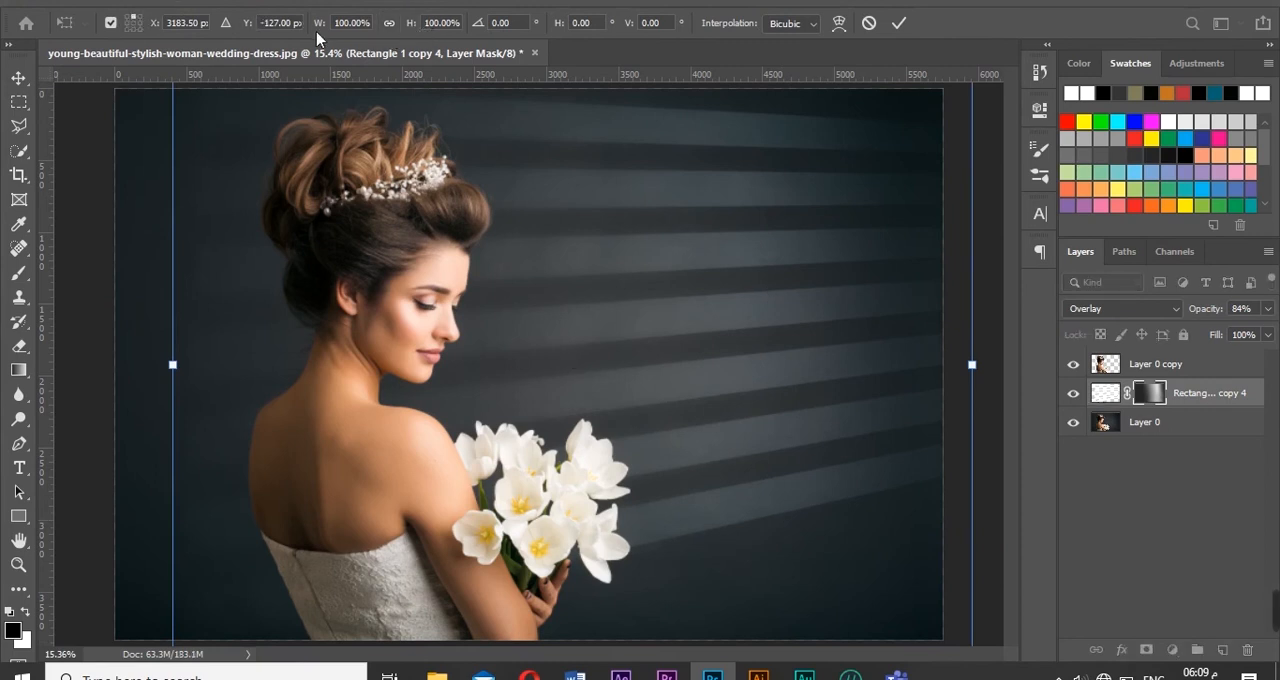
left_click_drag(420, 32, 436, 30)
key("Return")
key("ctrl+t")
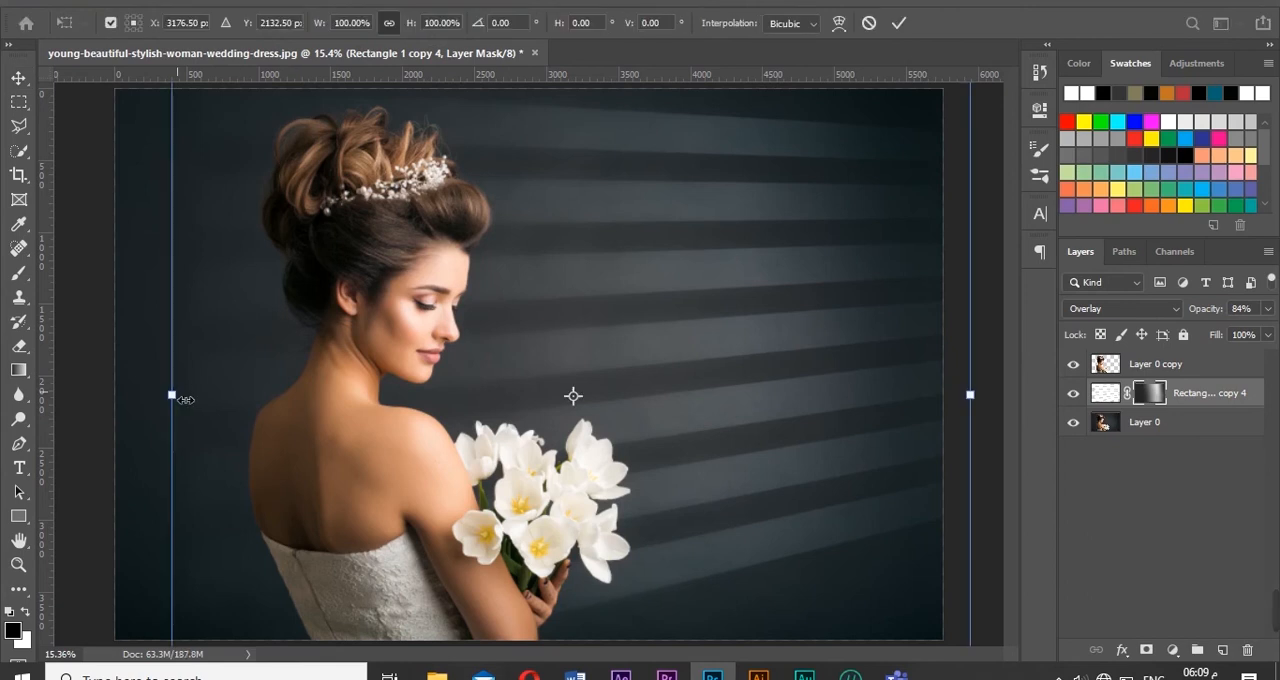
left_click_drag(172, 395, 110, 406)
key("Return")
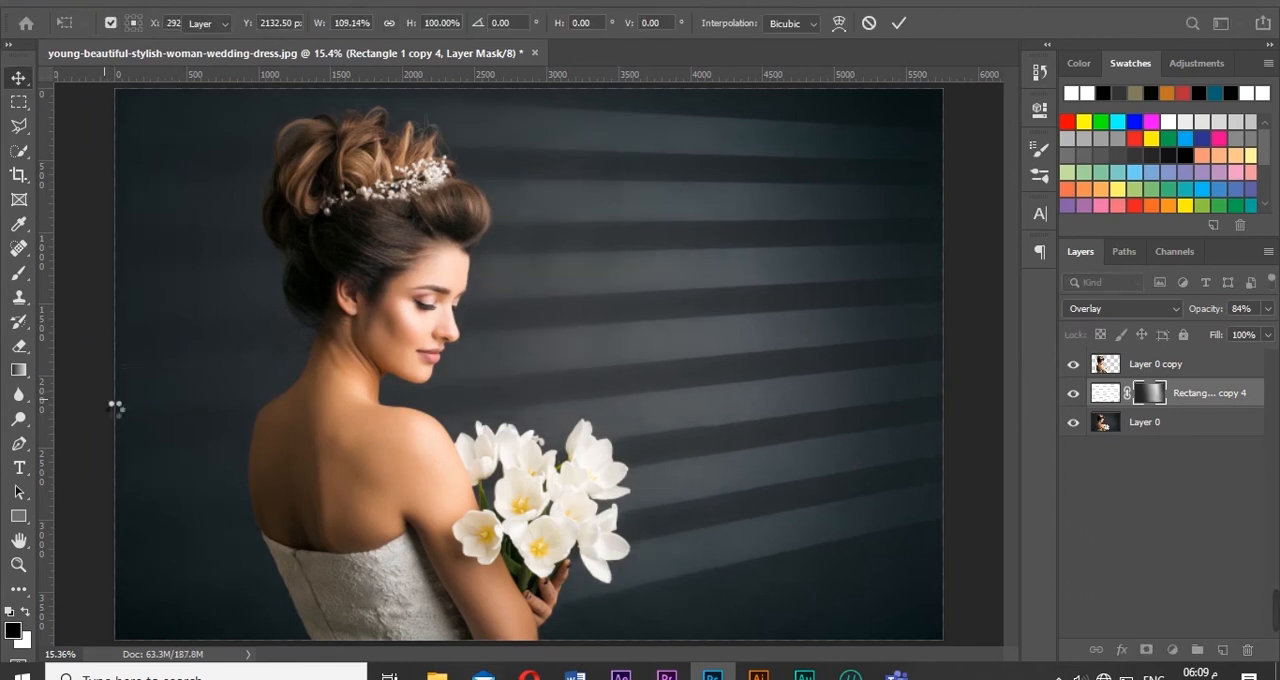
left_click(280, 2)
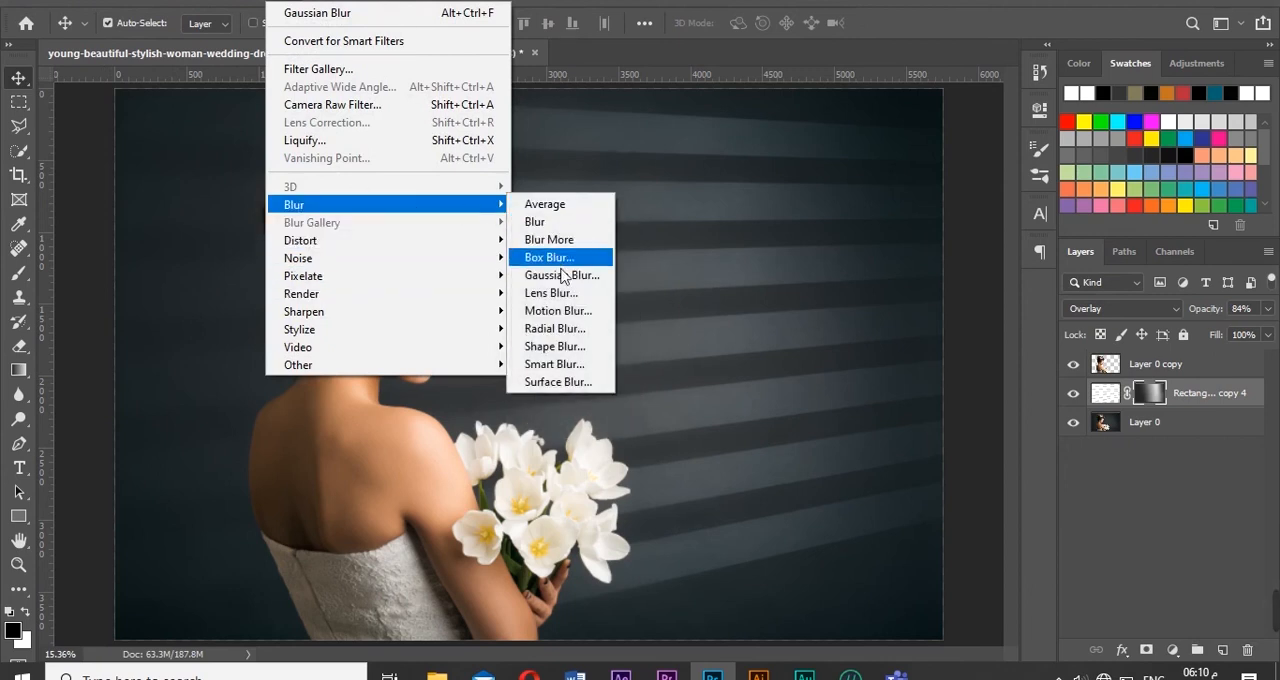
left_click(530, 275)
left_click_drag(555, 374, 440, 380)
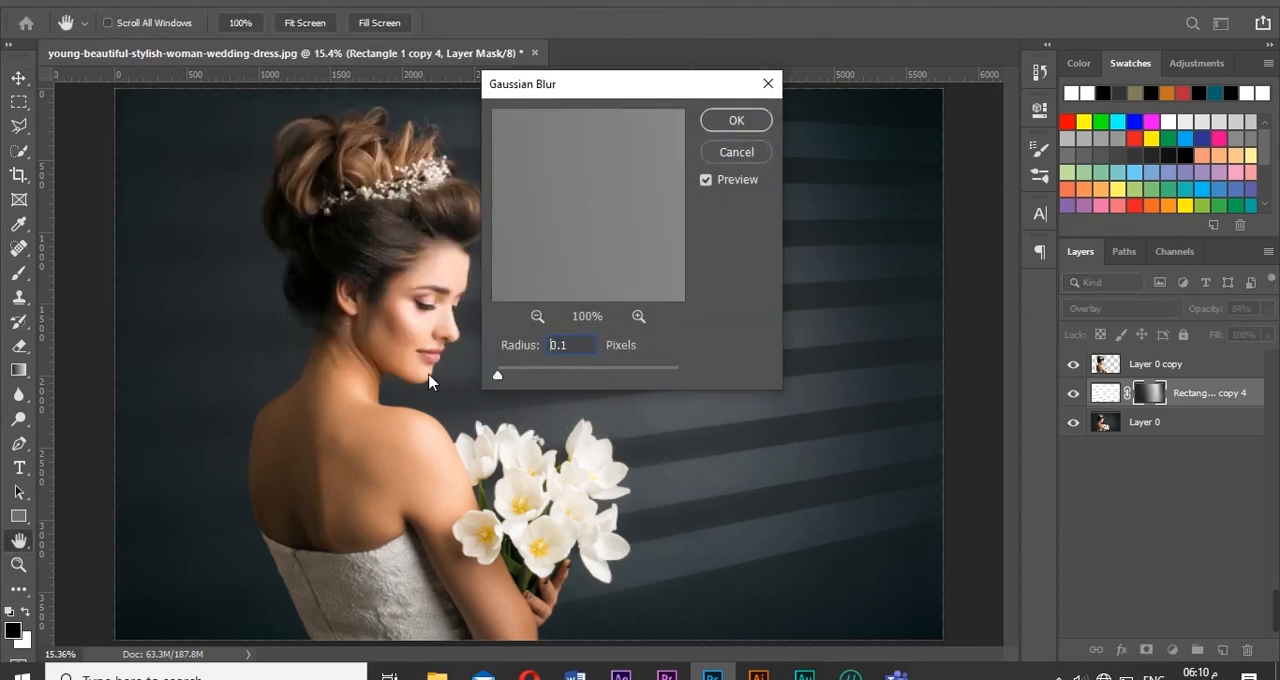
left_click(735, 153)
- Fade the stripes beside the bouquet and at the upper right with black-to-transparent radial gradients on the layer mask
key("g")
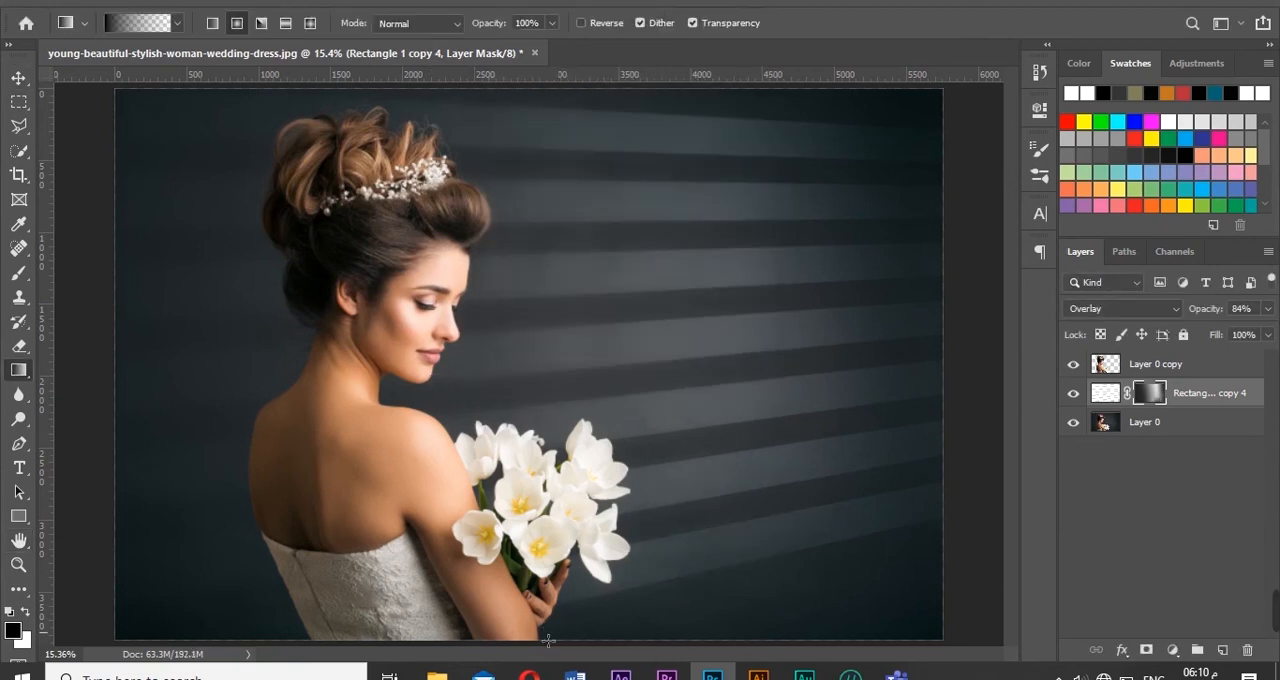
left_click_drag(540, 633, 889, 452)
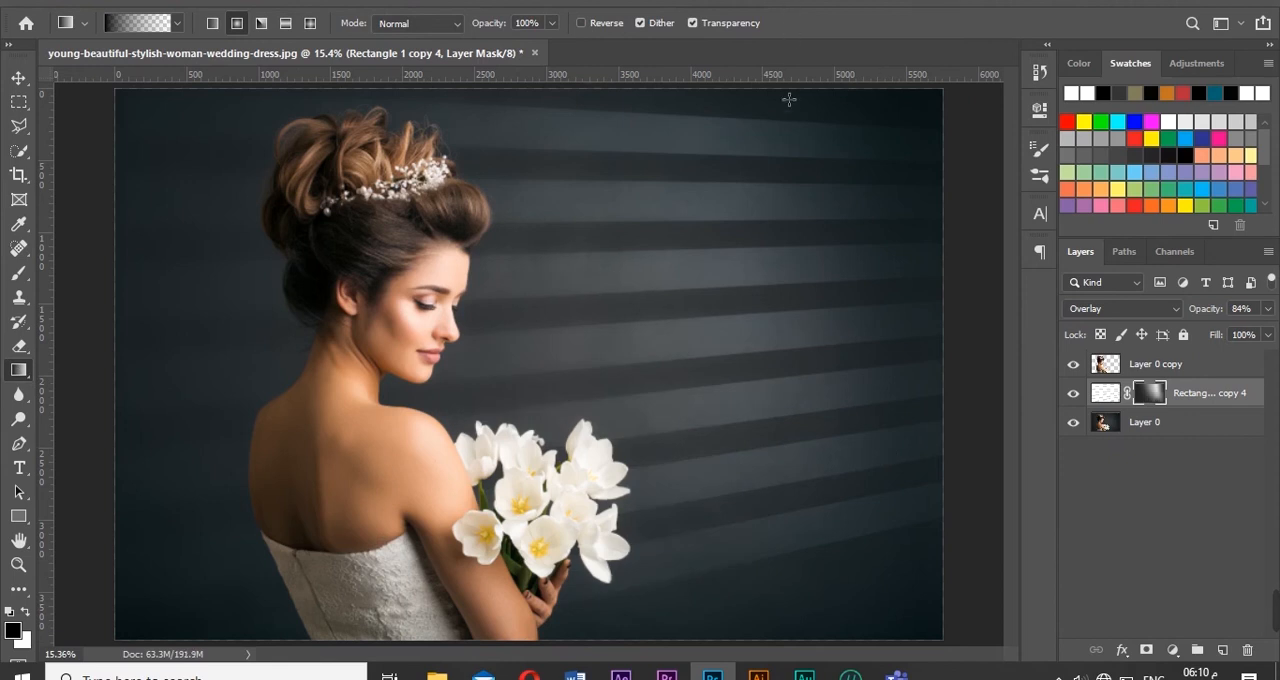
left_click_drag(783, 94, 390, 378)
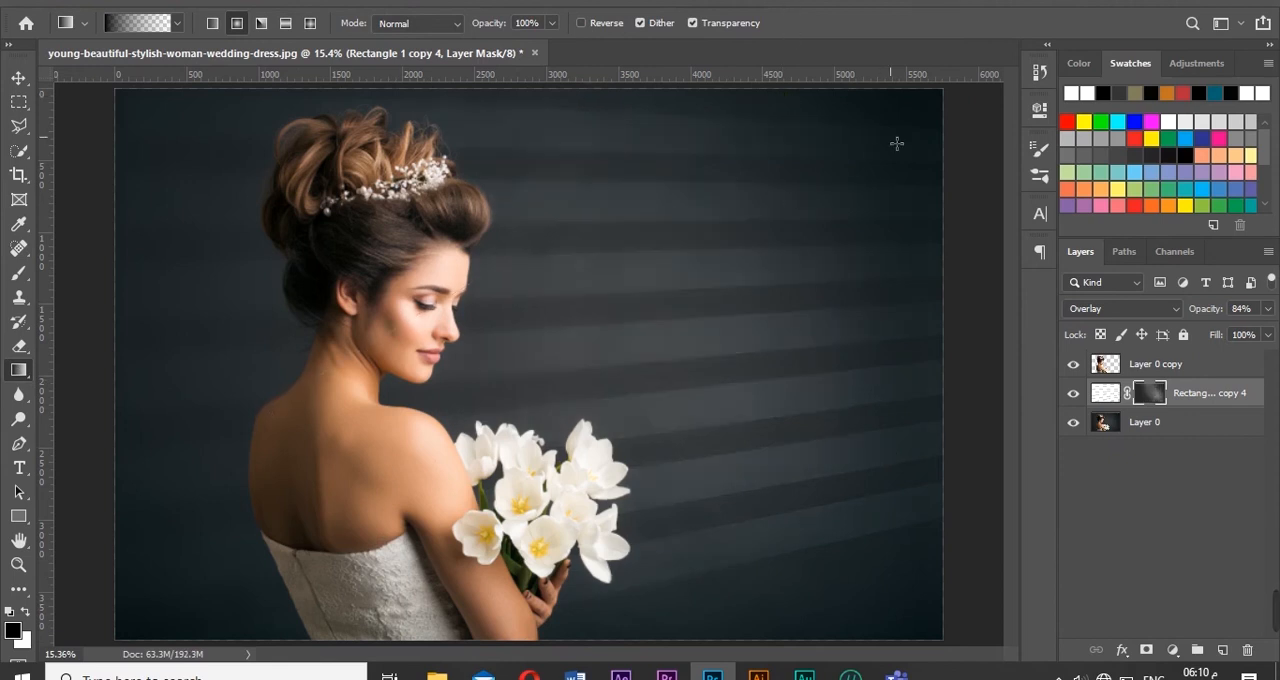
left_click_drag(785, 95, 934, 129)
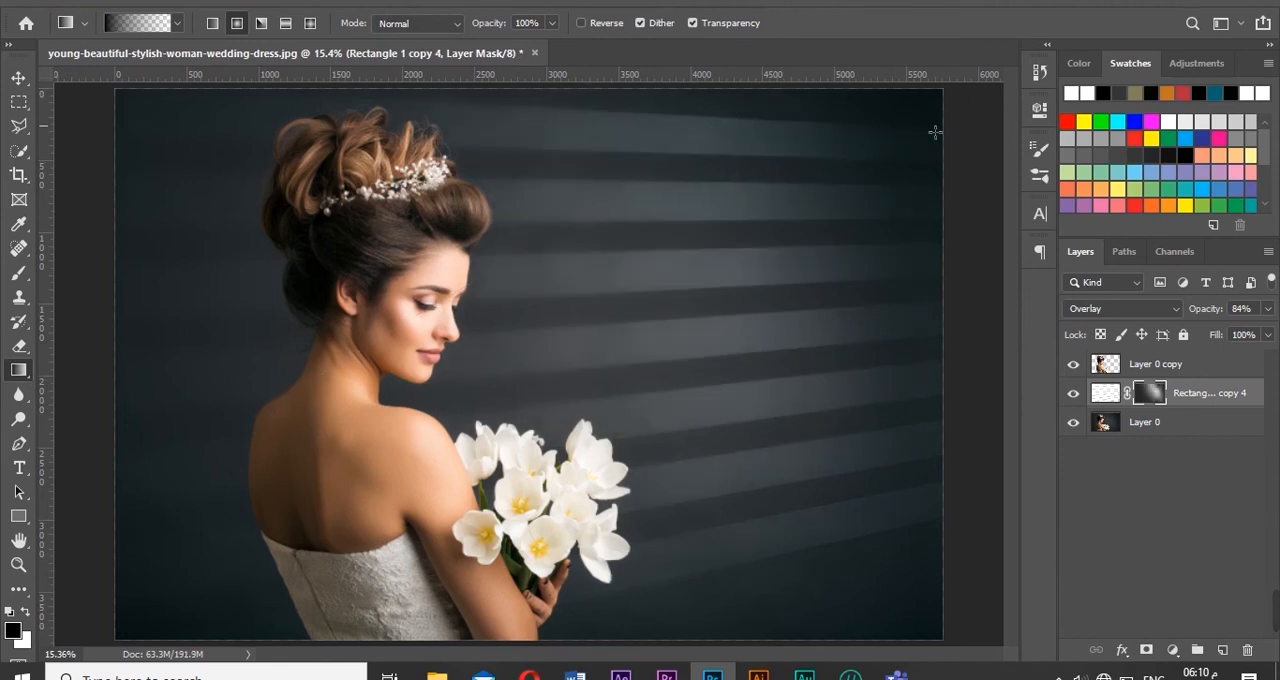
- Lower the stripes layer's opacity to 73% and the cut-out woman layer's opacity to 82%
mouse_move(1209, 305)
left_mouse_down()
mouse_move(1195, 318)
mouse_move(1254, 318)
mouse_move(1215, 316)
left_mouse_up()
left_click(1116, 399)
left_click(19, 77)
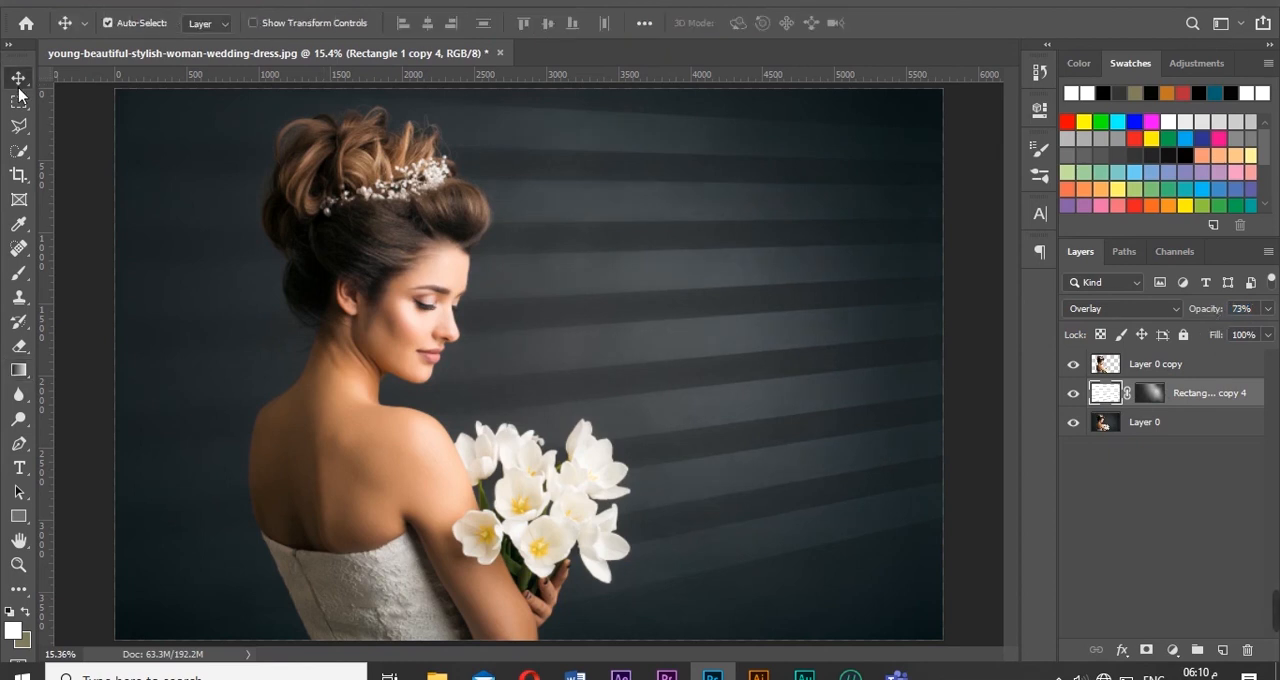
left_click(1195, 362)
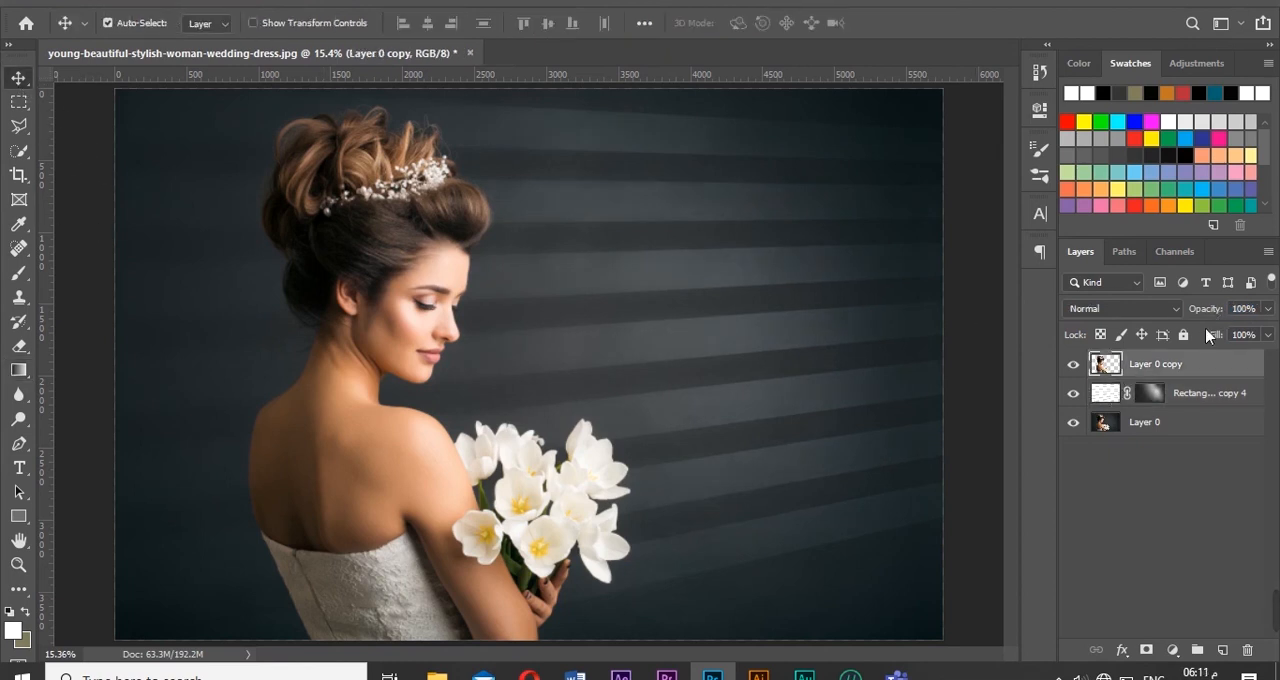
mouse_move(1208, 312)
left_mouse_down()
mouse_move(1085, 348)
mouse_move(1245, 347)
mouse_move(1203, 316)
left_mouse_up()
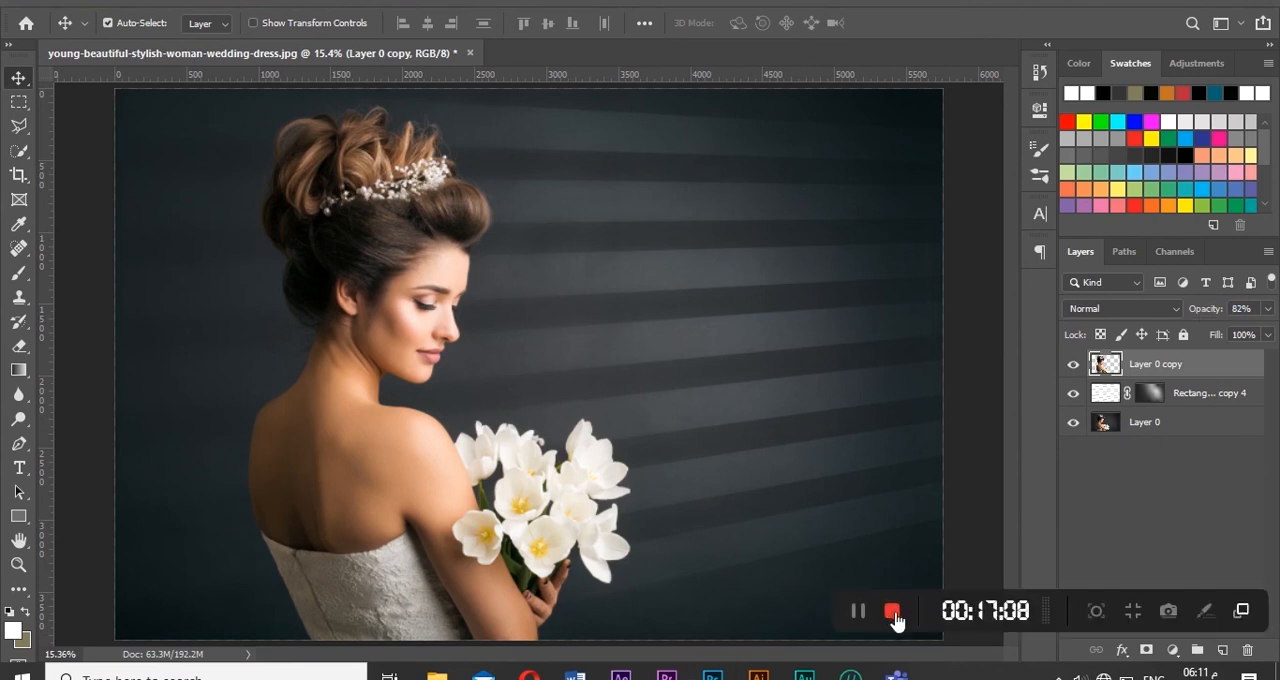
- Fade the stripes below and beside the bouquet and along the upper edge using black-to-transparent radial gradients on the stripes layer's mask
left_click_drag(736, 452, 760, 643)
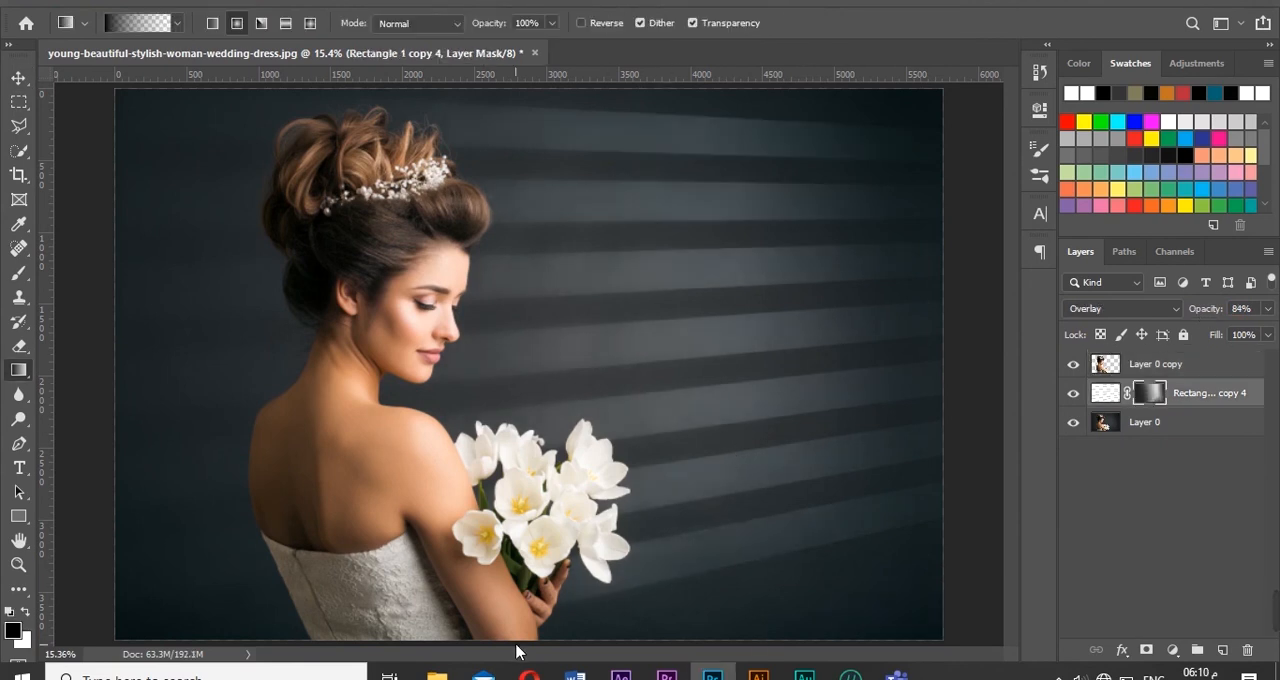
left_click_drag(538, 632, 897, 451)
left_click_drag(789, 100, 271, 423)
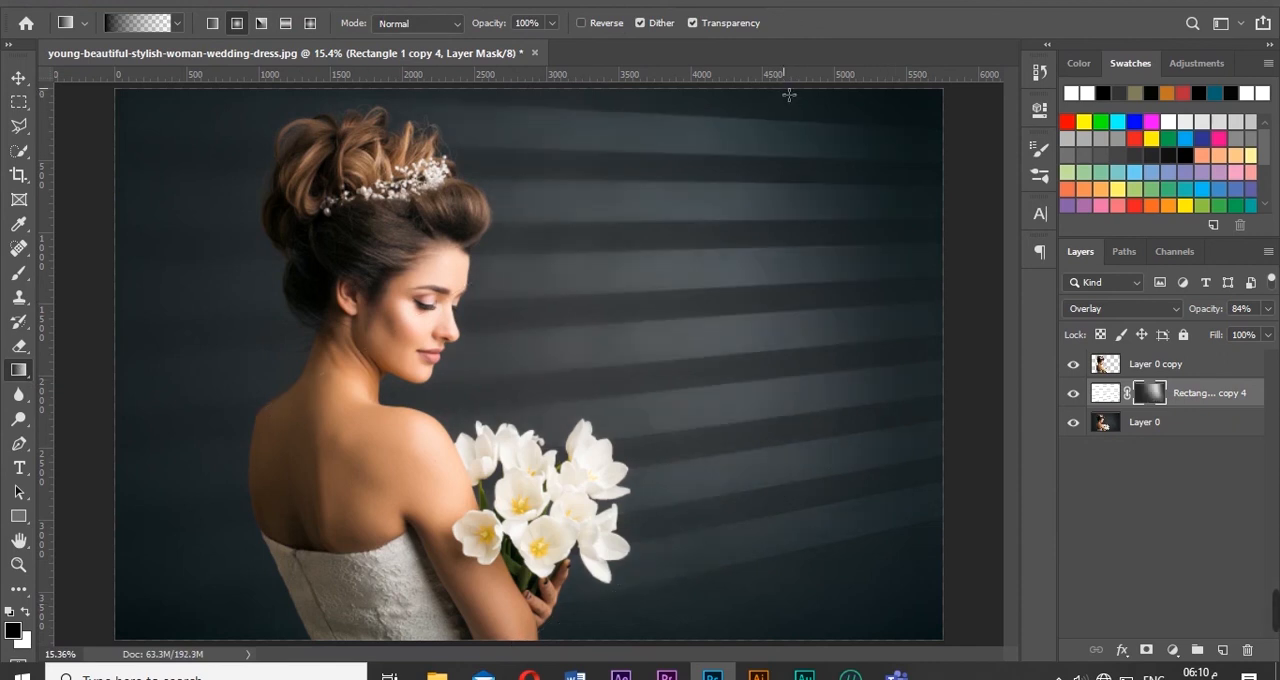
left_click_drag(782, 89, 583, 203)
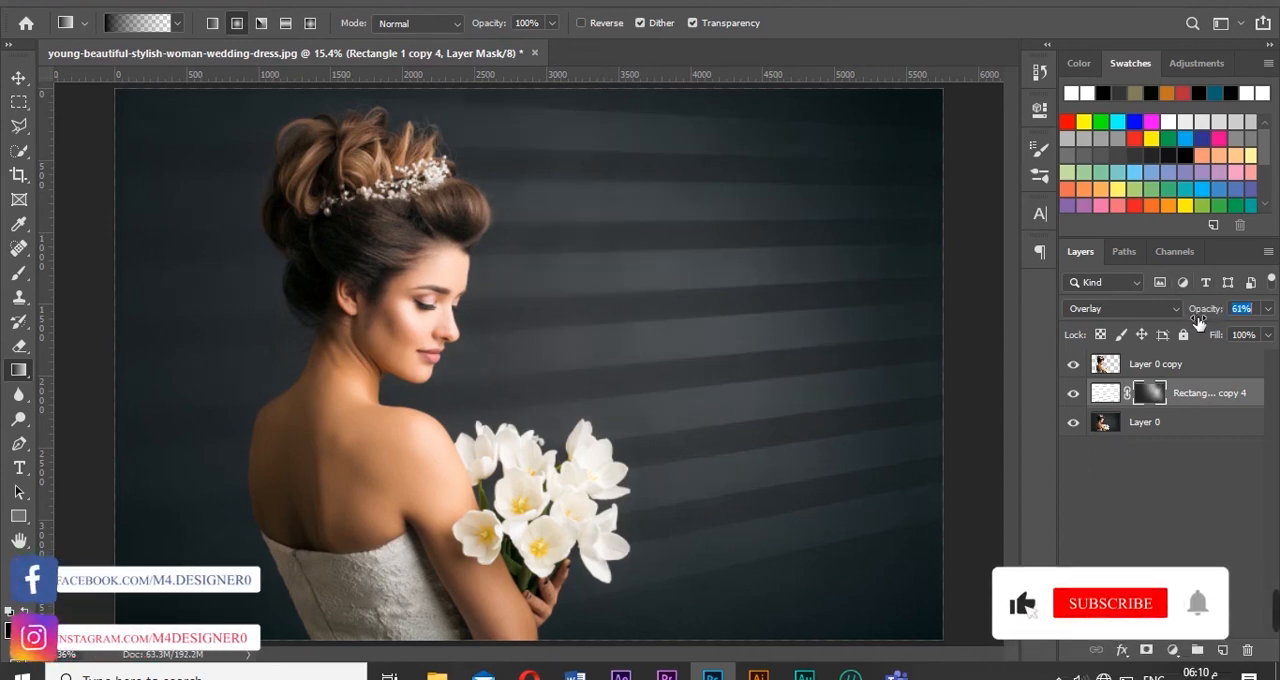
- Set the stripes layer's opacity to 73%, target its layer content instead of the mask, and switch to the Move tool
mouse_move(1217, 313)
left_mouse_down()
mouse_move(1262, 316)
mouse_move(1215, 318)
left_mouse_up()
left_click(1114, 397)
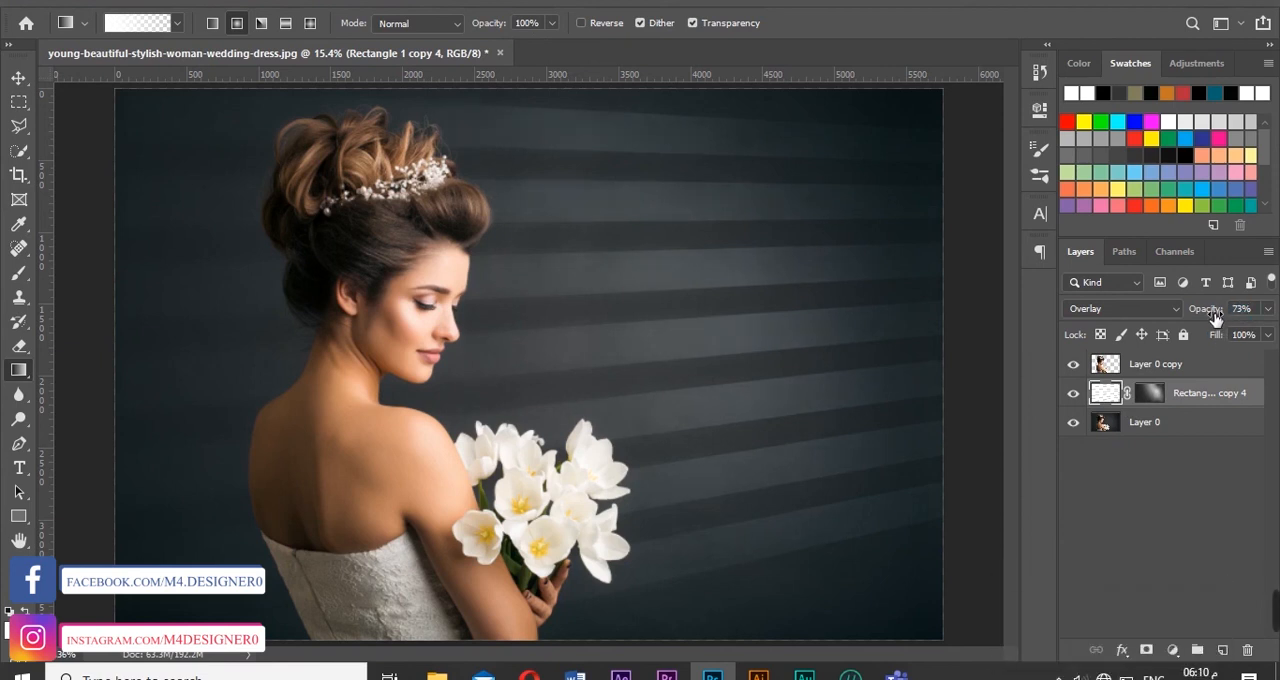
left_click(19, 86)
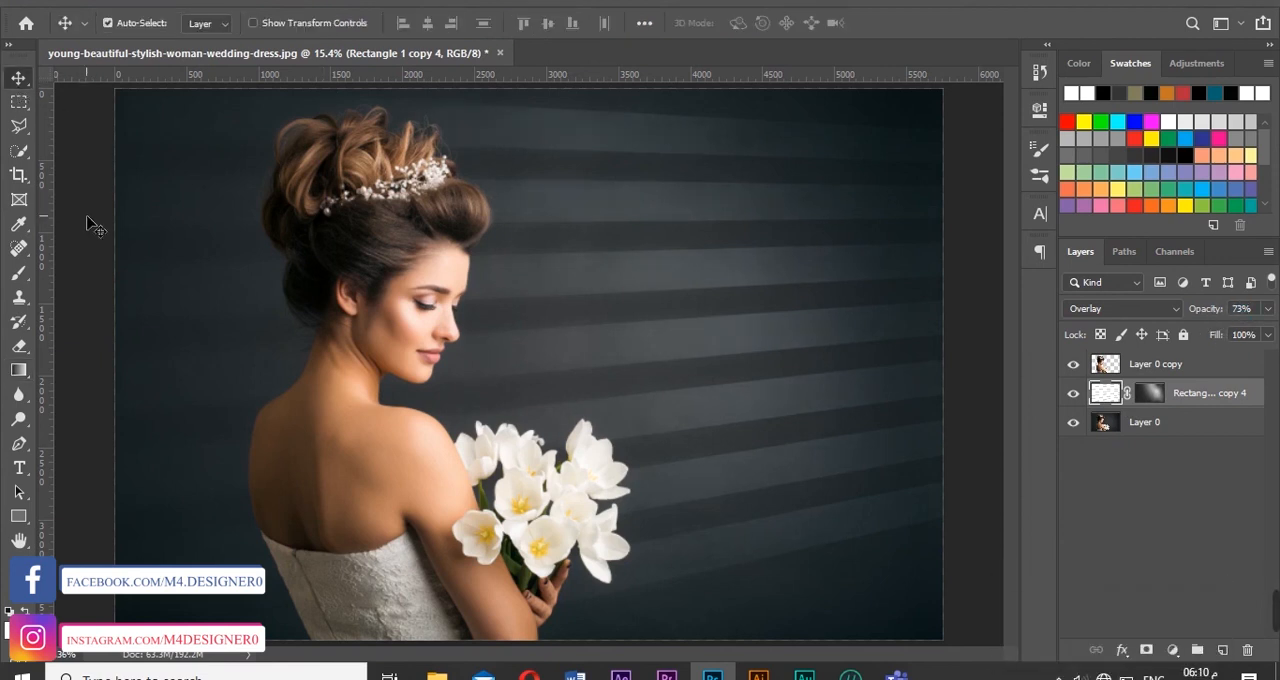
- Lower the opacity of the cut-out woman layer, Layer 0 copy, to 82%
left_click(1126, 370)
mouse_move(1210, 310)
left_mouse_down()
mouse_move(1048, 340)
mouse_move(1213, 350)
mouse_move(1265, 316)
mouse_move(1203, 314)
left_mouse_up()
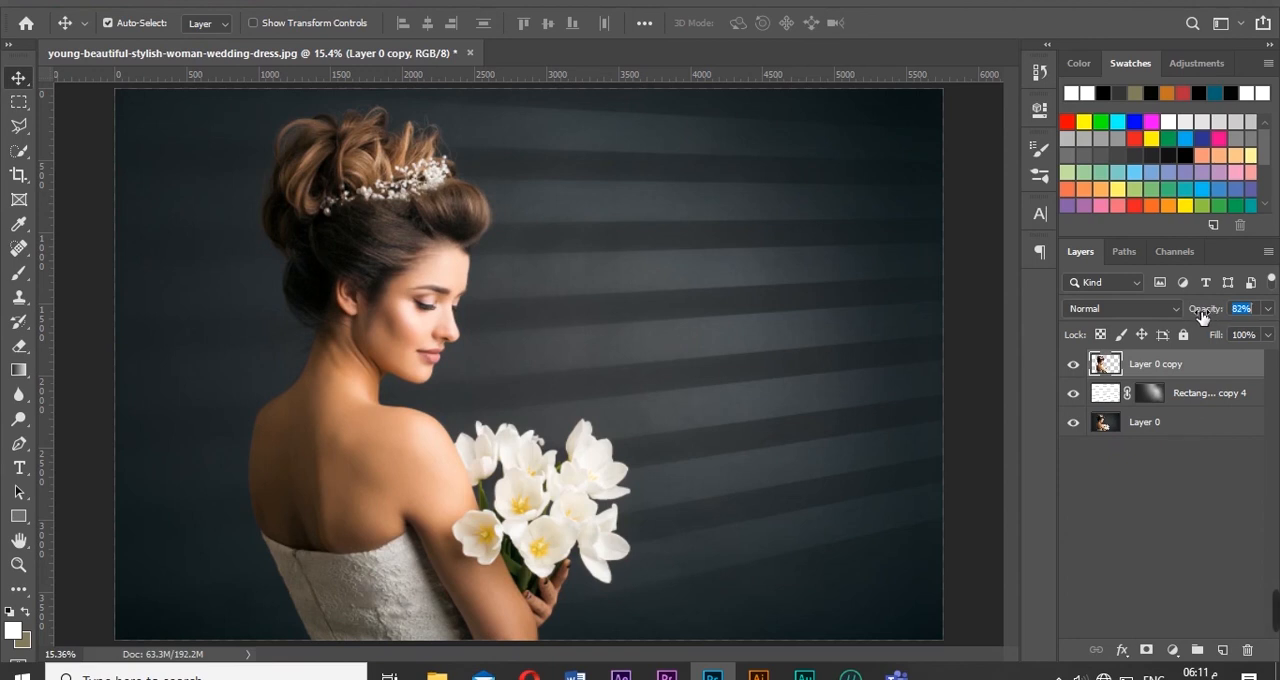
mouse_move(1275, 612)
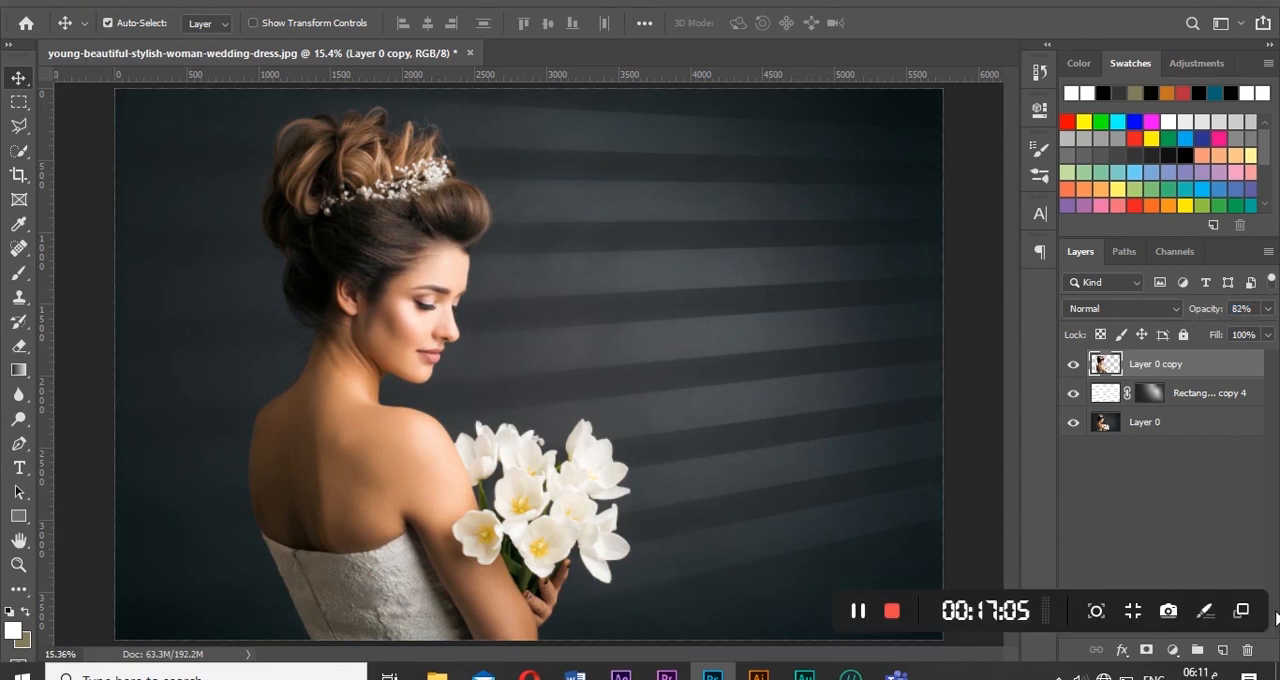
left_click(893, 614)
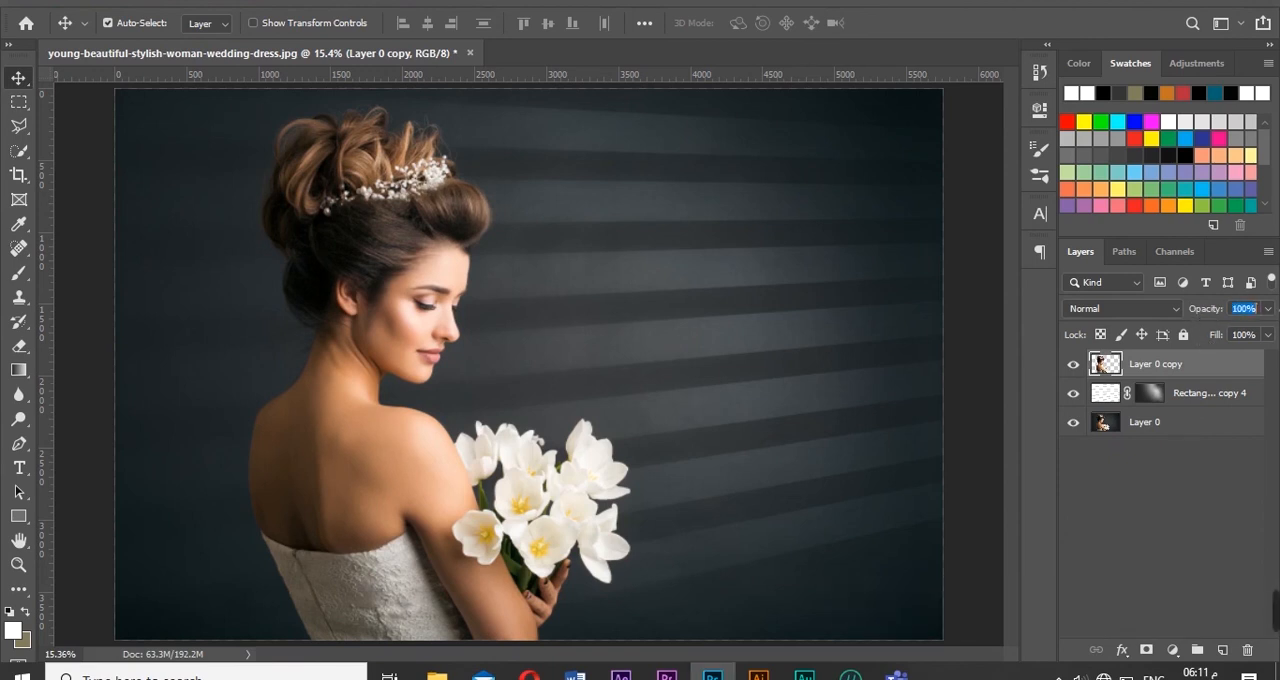
left_click_drag(1278, 309, 1203, 315)
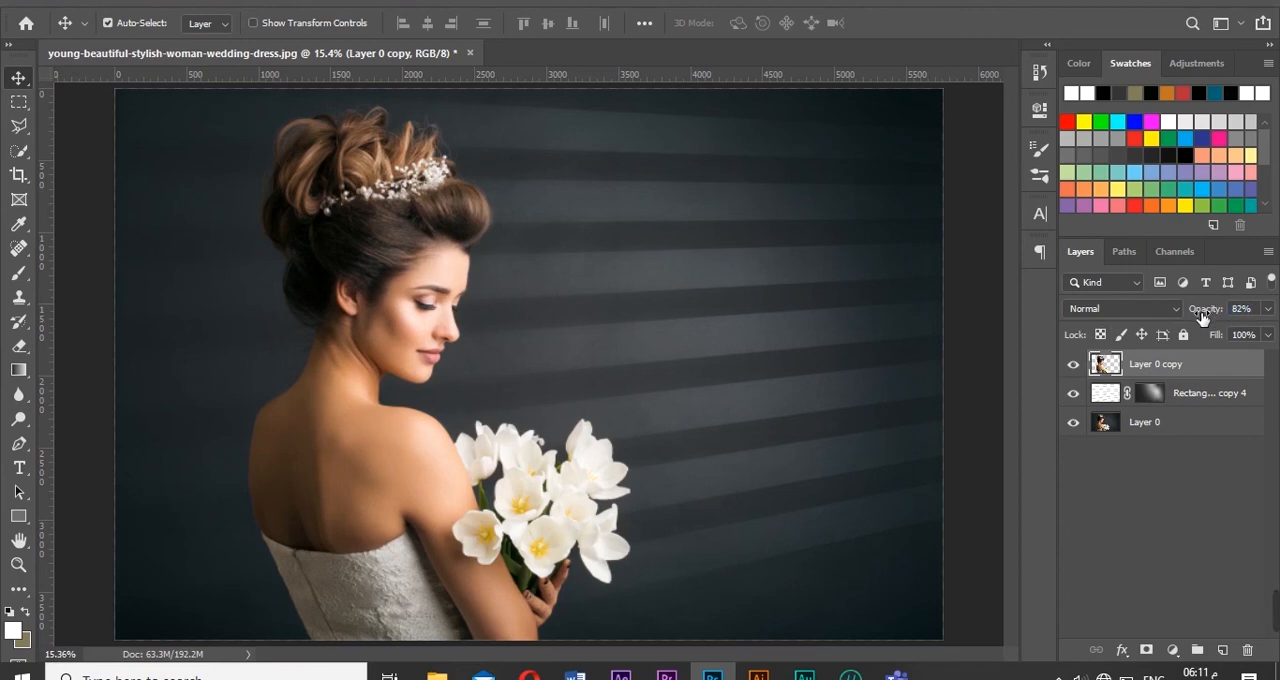